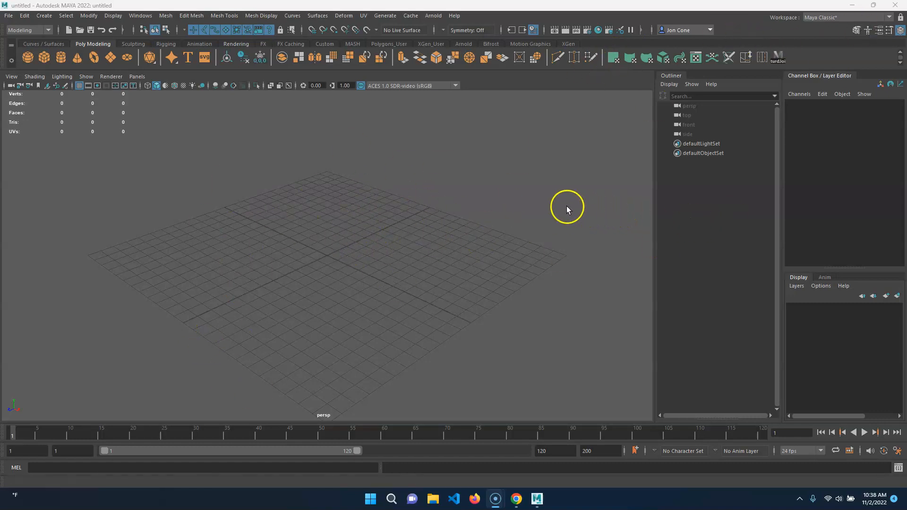
# Look up the load status of the objExport.mll plug-in in the Plug-in Manager and close the manager
pyautogui.click(140, 15)
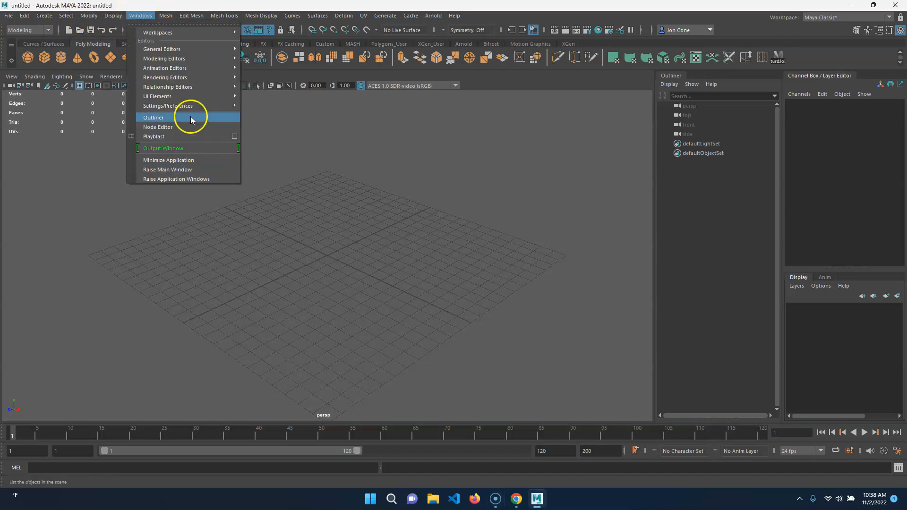
pyautogui.moveTo(202, 105)
pyautogui.click(294, 175)
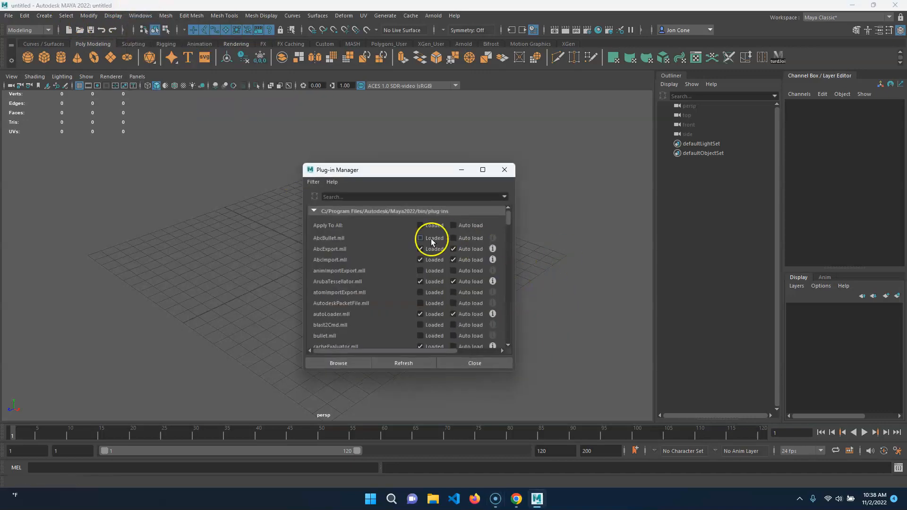
pyautogui.scroll(-10, 403, 304)
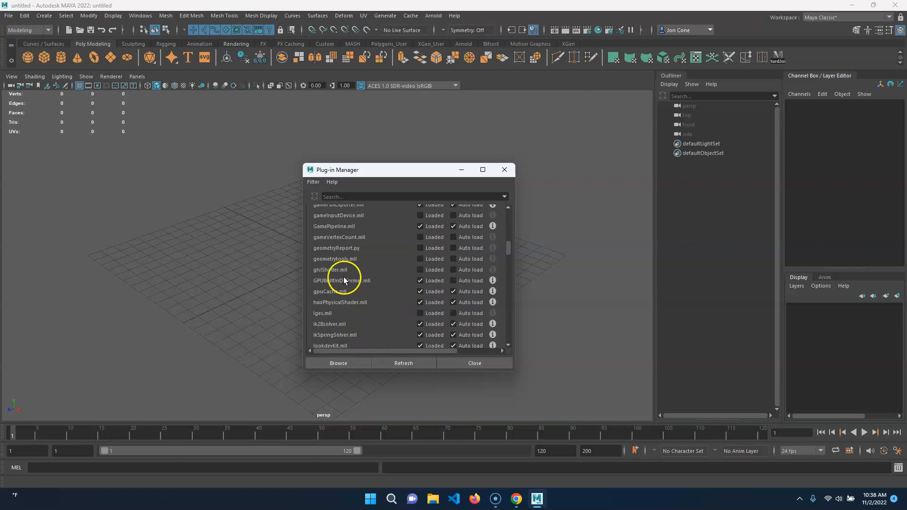
pyautogui.scroll(-4, 343, 331)
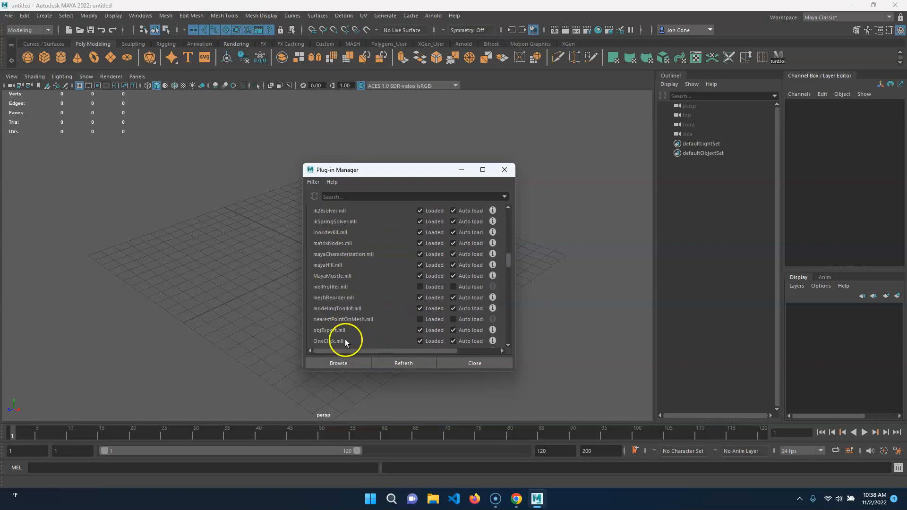
pyautogui.click(492, 364)
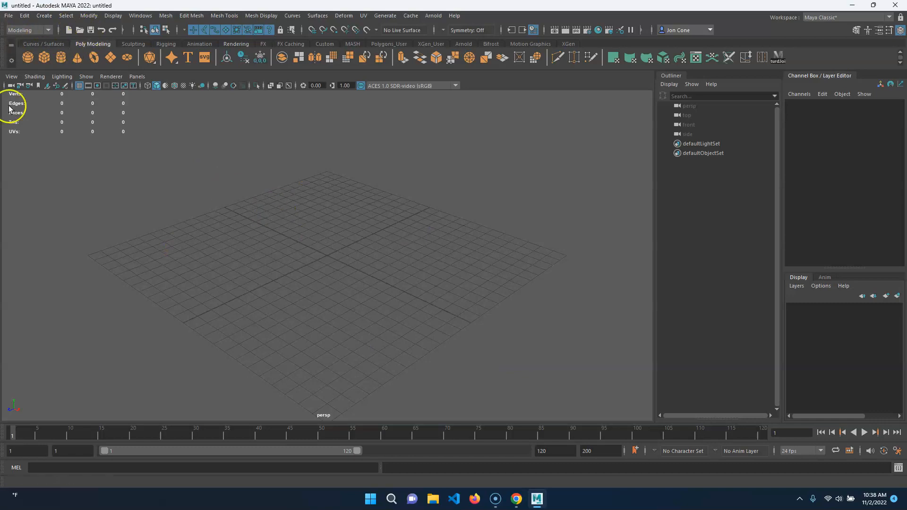
# Import the model file uglyDudeModel.obj from the Desktop folder into the scene
pyautogui.click(9, 15)
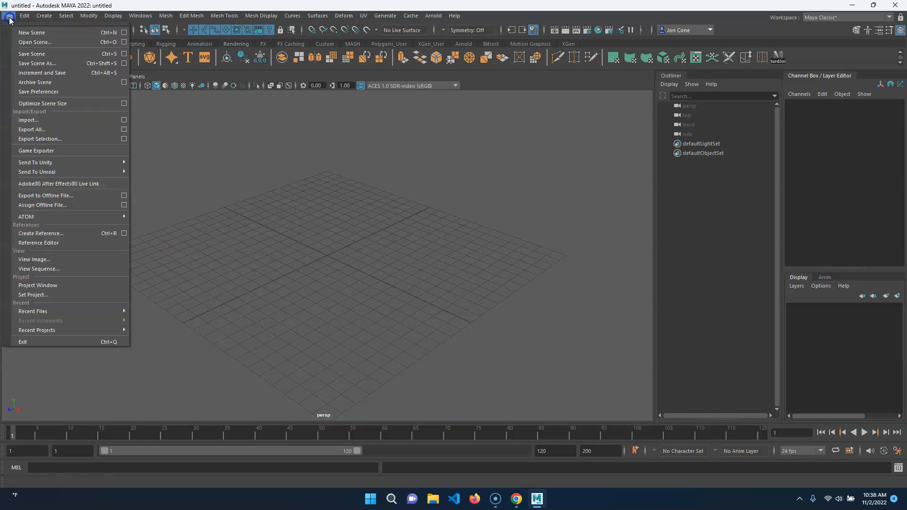
pyautogui.click(288, 273)
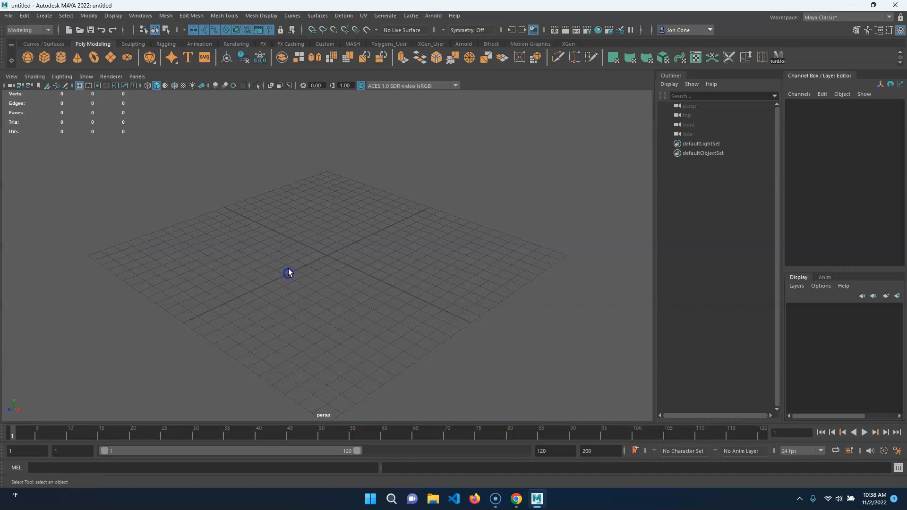
pyautogui.click(8, 16)
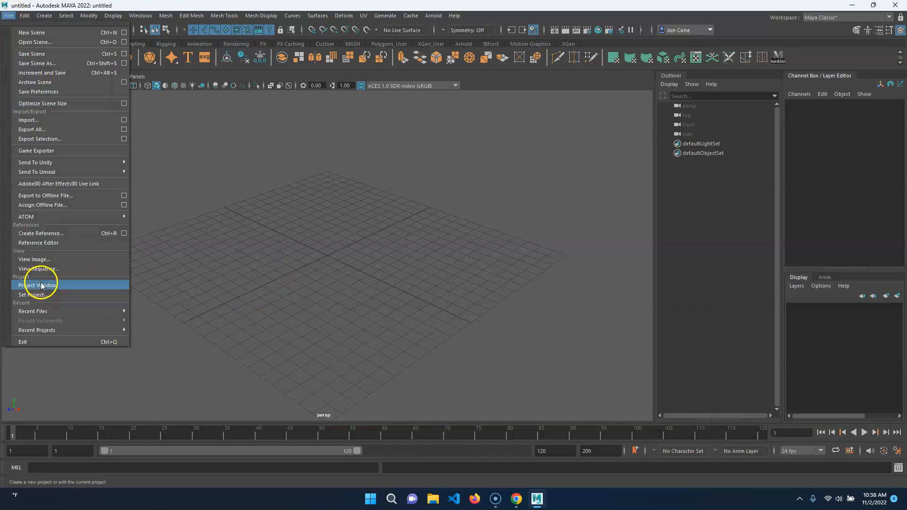
pyautogui.click(54, 120)
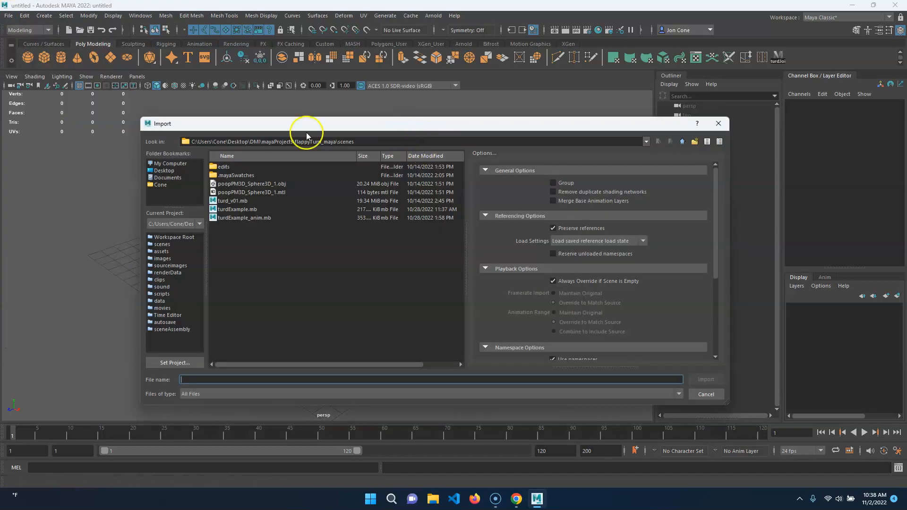
pyautogui.click(165, 173)
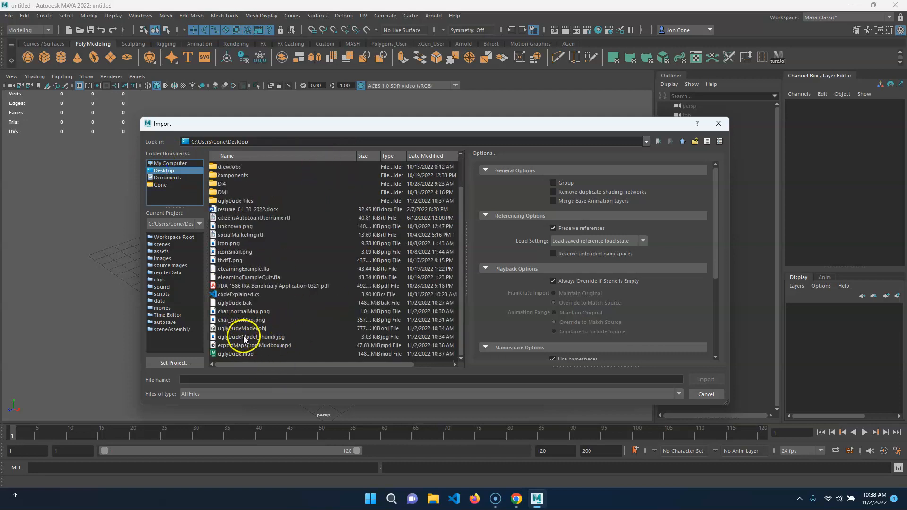
pyautogui.click(284, 330)
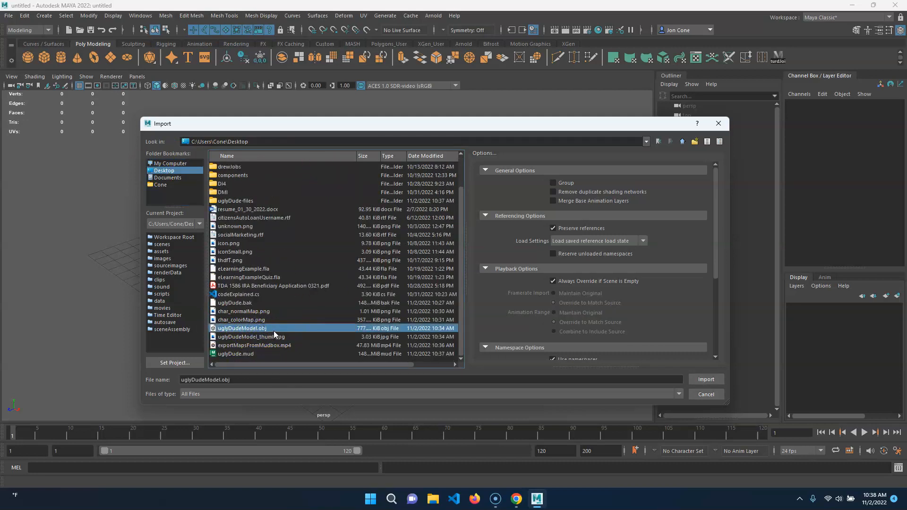
pyautogui.click(706, 379)
# Select the imported human body in the perspective view and assign a new Blinn material to it
pyautogui.keyDown('alt'); pyautogui.moveTo(555, 222); pyautogui.dragTo(362, 179, button='right'); pyautogui.keyUp('alt')
pyautogui.keyDown('alt'); pyautogui.moveTo(362, 178); pyautogui.dragTo(369, 271, button='middle'); pyautogui.keyUp('alt')
pyautogui.keyDown('alt'); pyautogui.moveTo(368, 272); pyautogui.dragTo(283, 259); pyautogui.keyUp('alt')
pyautogui.keyDown('alt'); pyautogui.moveTo(284, 259); pyautogui.dragTo(412, 307, button='right'); pyautogui.keyUp('alt')
pyautogui.keyDown('alt'); pyautogui.moveTo(413, 311); pyautogui.dragTo(376, 293); pyautogui.keyUp('alt')
pyautogui.keyDown('alt'); pyautogui.moveTo(377, 293); pyautogui.dragTo(246, 215, button='right'); pyautogui.keyUp('alt')
pyautogui.keyDown('alt'); pyautogui.moveTo(327, 219); pyautogui.dragTo(302, 219, button='middle'); pyautogui.keyUp('alt')
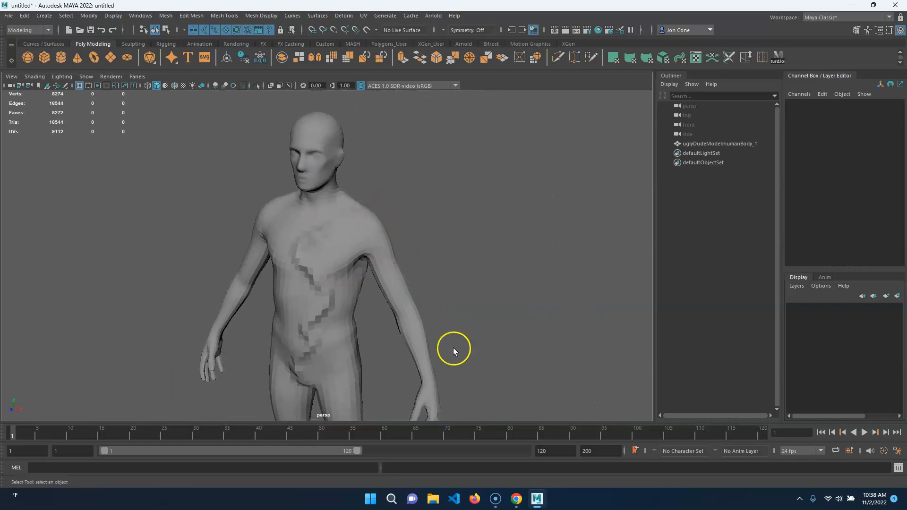
pyautogui.click(312, 261)
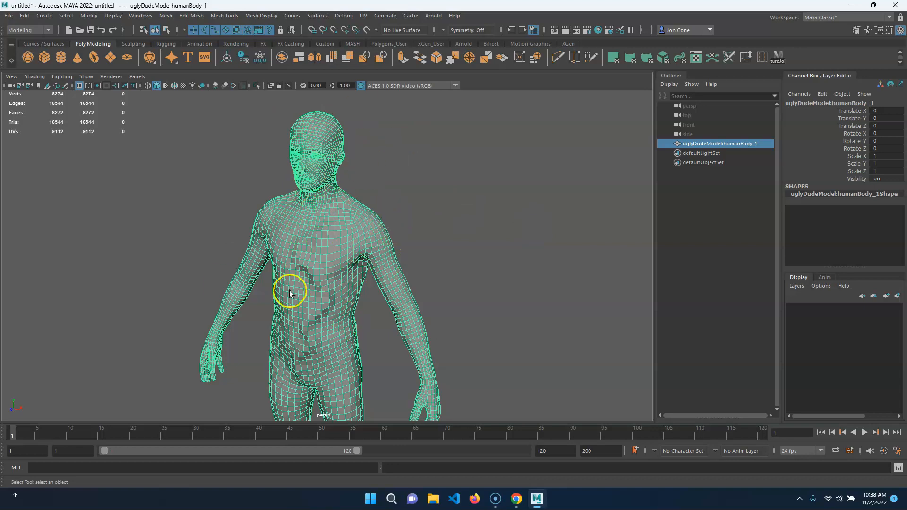
pyautogui.rightClick(337, 219)
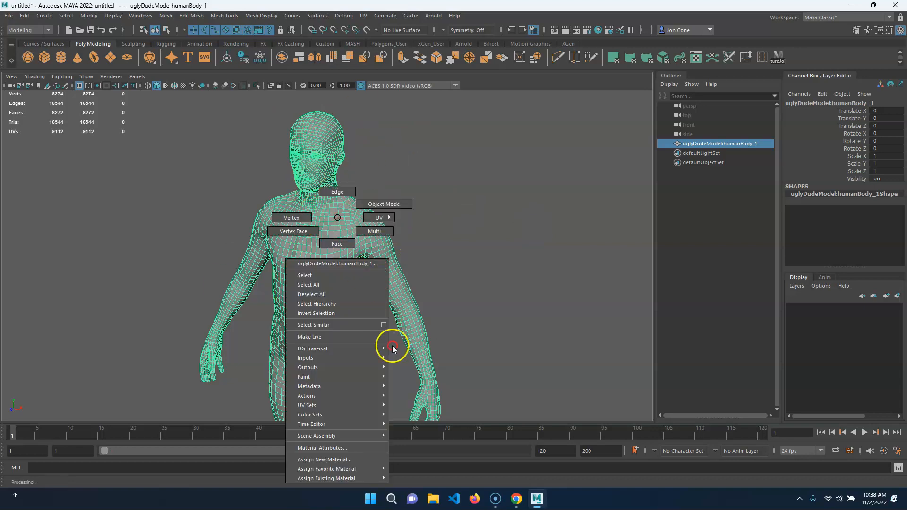
pyautogui.click(371, 462)
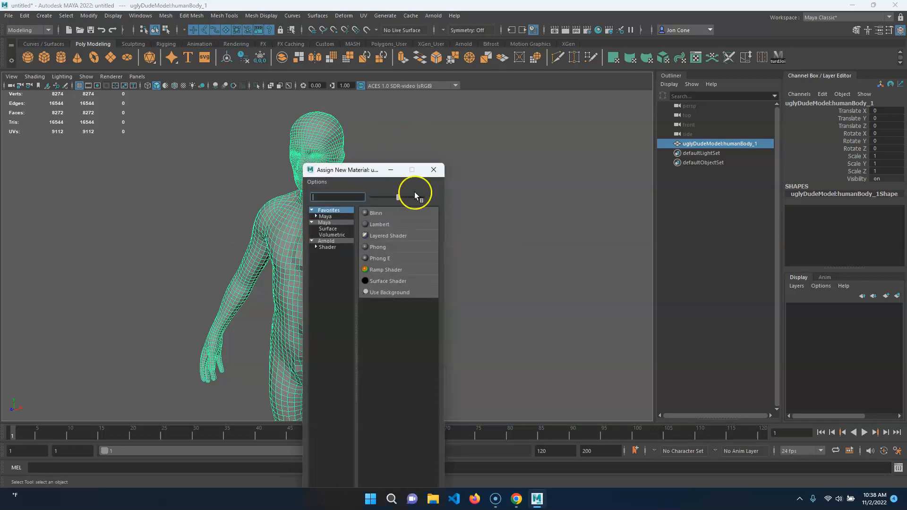
pyautogui.click(394, 213)
# Rename the new Blinn material char_mat and move its Attribute Editor window clear of the body
pyautogui.doubleClick(222, 186)
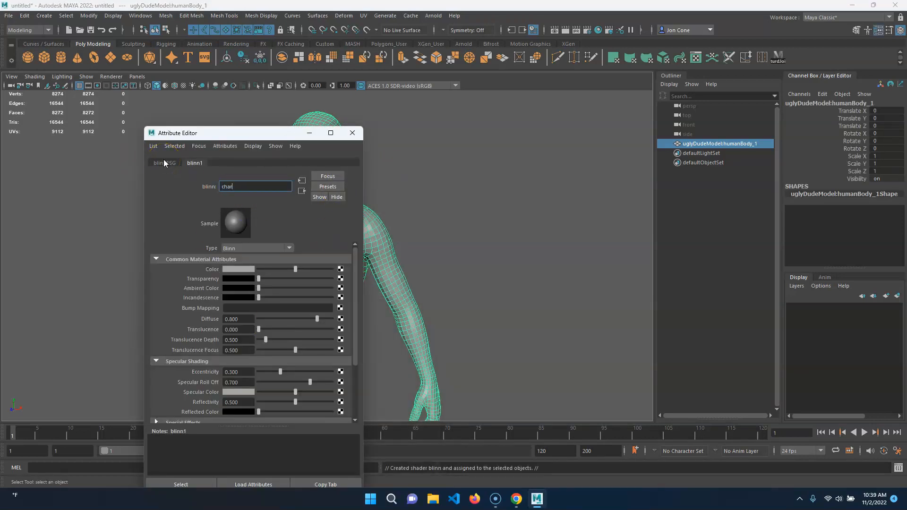
pyautogui.write('char_mat')
pyautogui.press('Return')
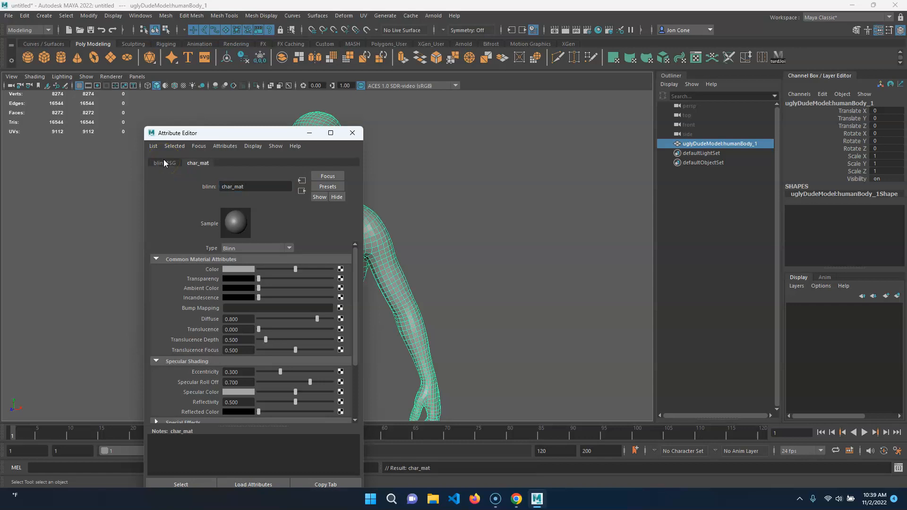
pyautogui.moveTo(277, 132); pyautogui.dragTo(561, 118)
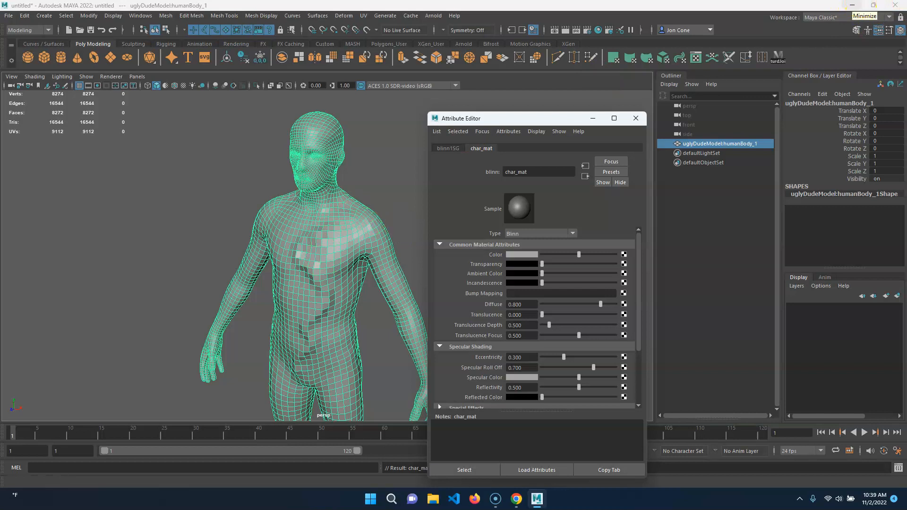
# Switch to the Windows desktop to locate the char_colorMap.png and char_normalMap.png files, and return to Maya
pyautogui.click(851, 5)
pyautogui.click(101, 258)
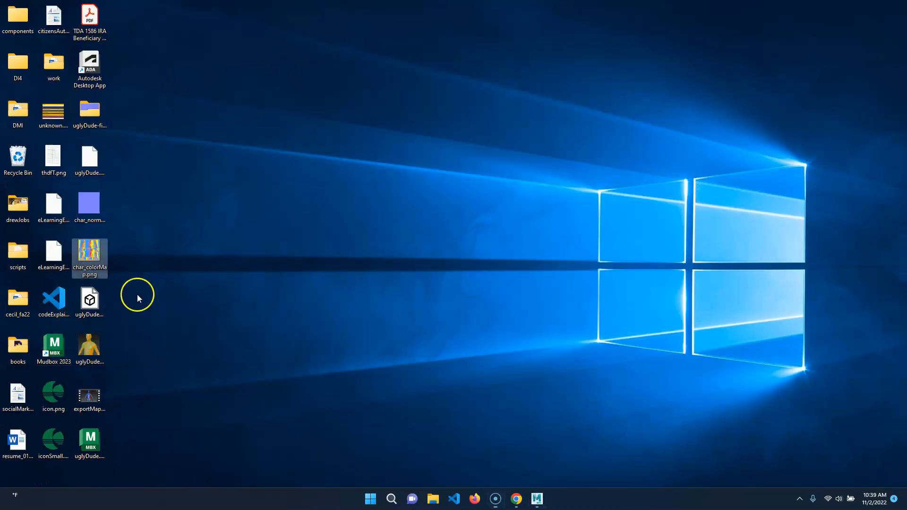
pyautogui.keyDown('ctrl'); pyautogui.click(97, 200); pyautogui.keyUp('ctrl')
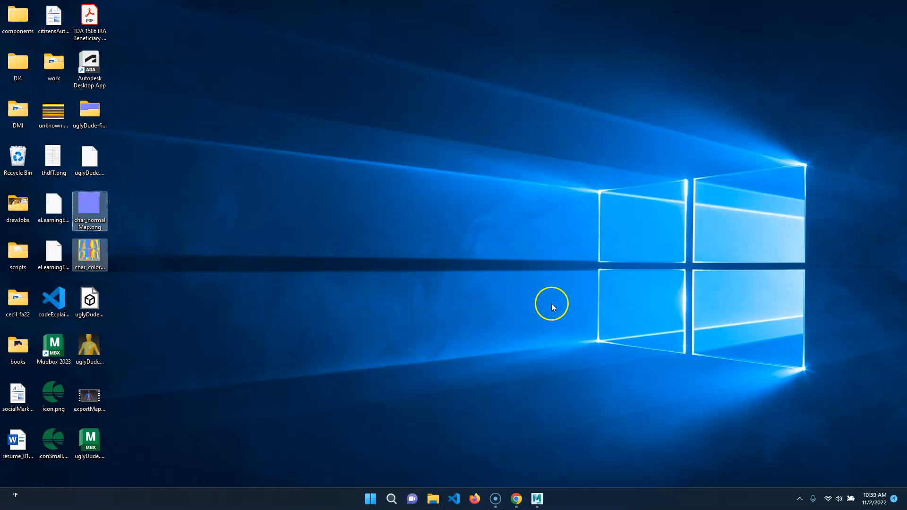
pyautogui.click(538, 499)
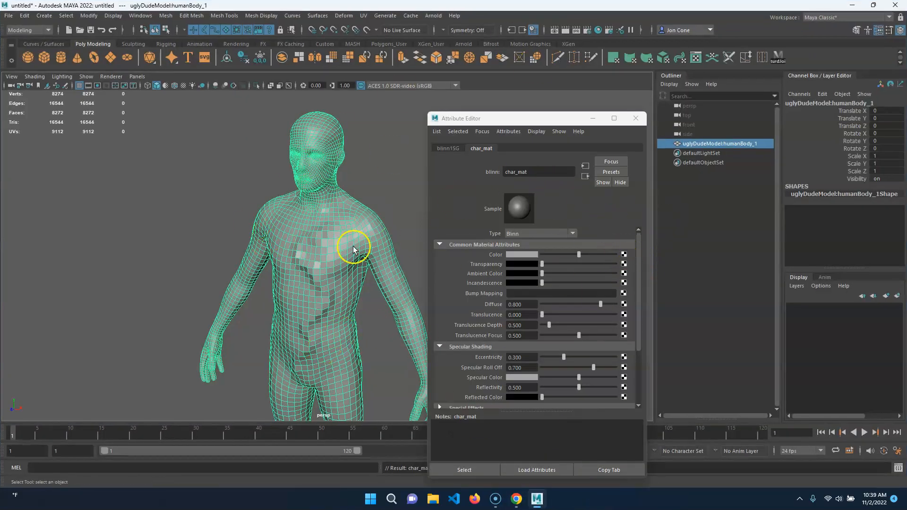
# Map char_mat's Color to a File texture using char_colorMap.png from the Desktop folder
pyautogui.click(623, 257)
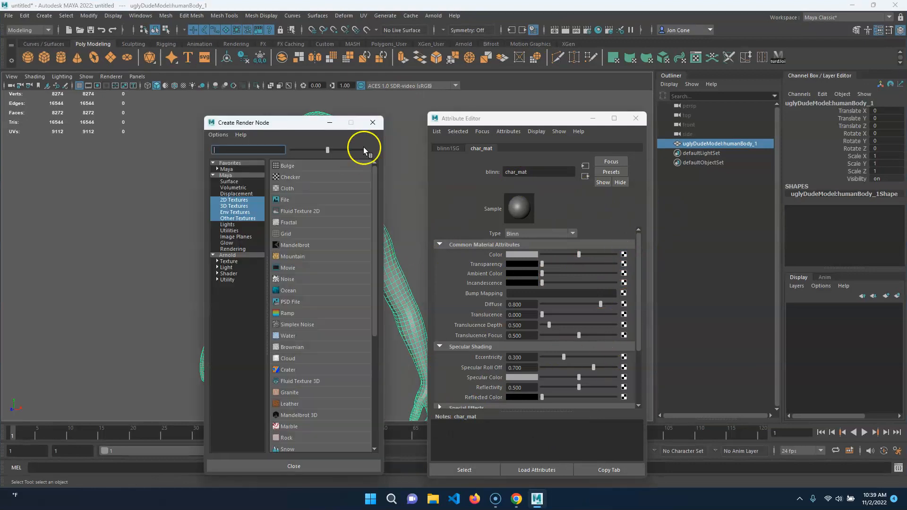
pyautogui.click(311, 201)
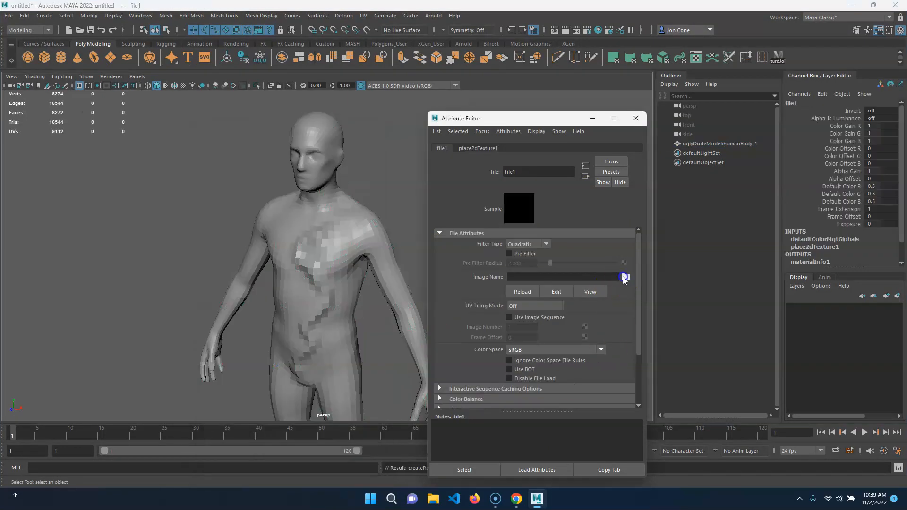
pyautogui.click(623, 277)
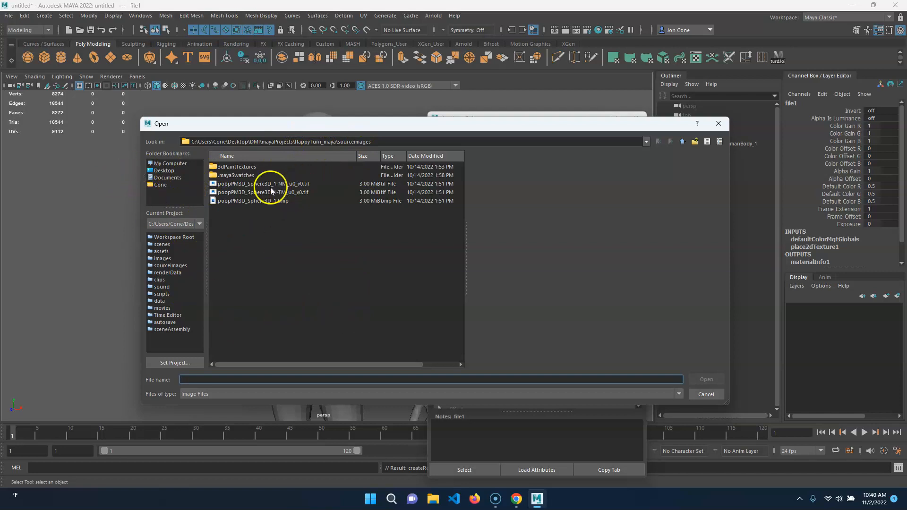
pyautogui.click(163, 171)
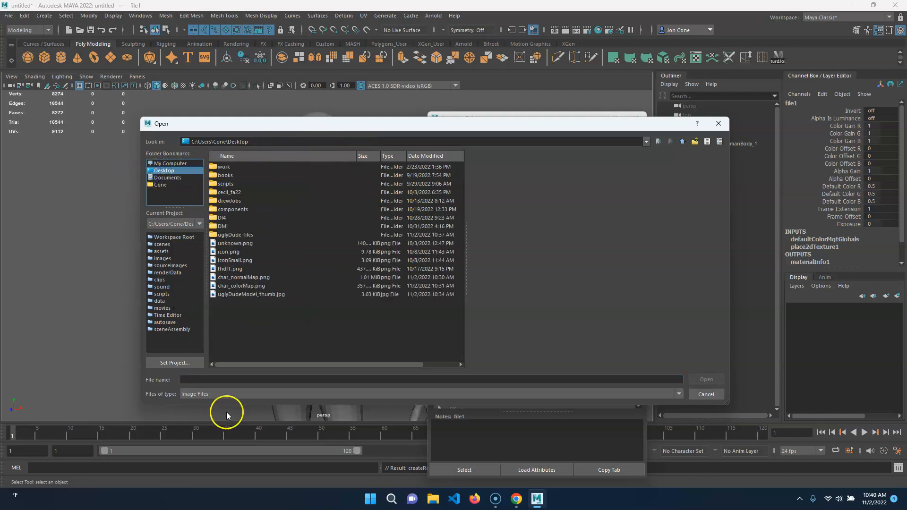
pyautogui.click(229, 286)
pyautogui.click(706, 380)
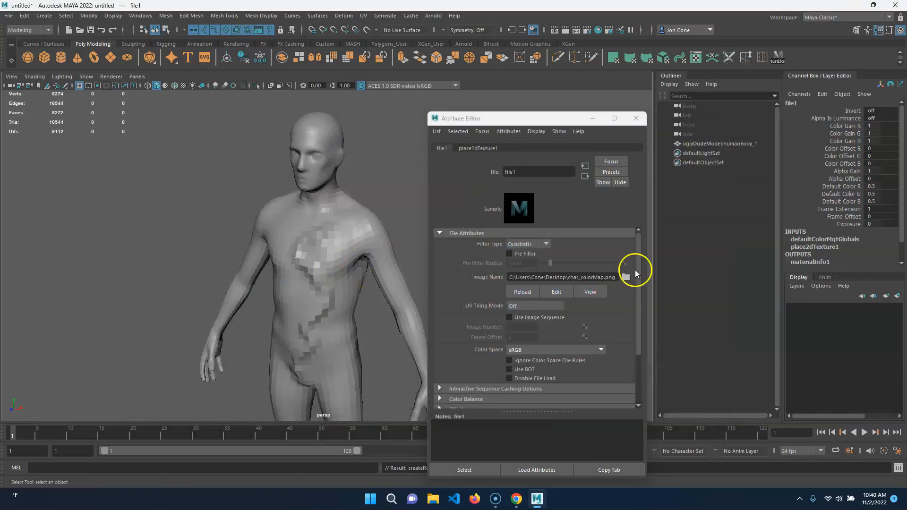
# Select the body, review its char_mat attributes, and close the Attribute Editor
pyautogui.click(331, 259)
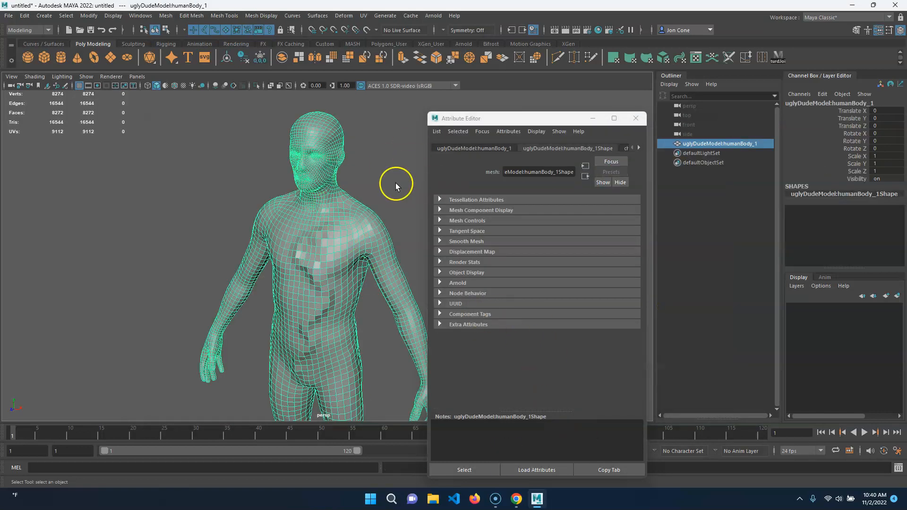
pyautogui.click(637, 148)
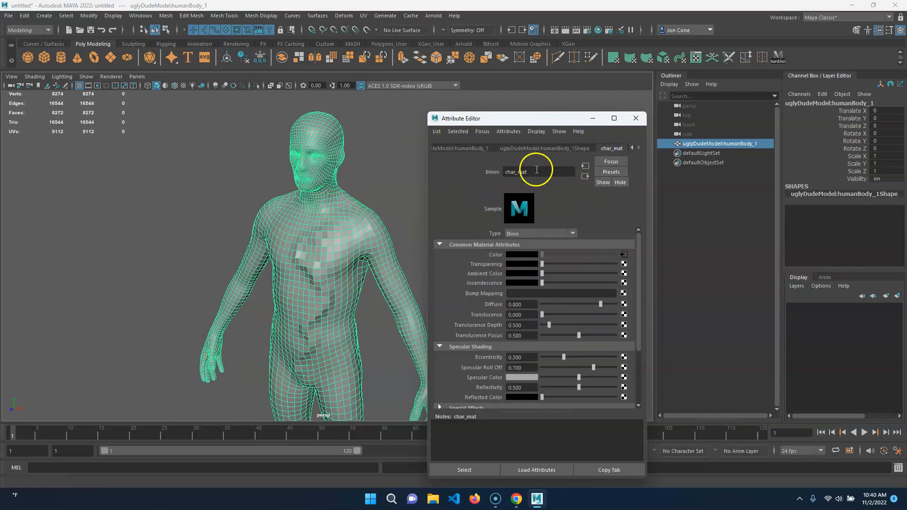
pyautogui.click(635, 118)
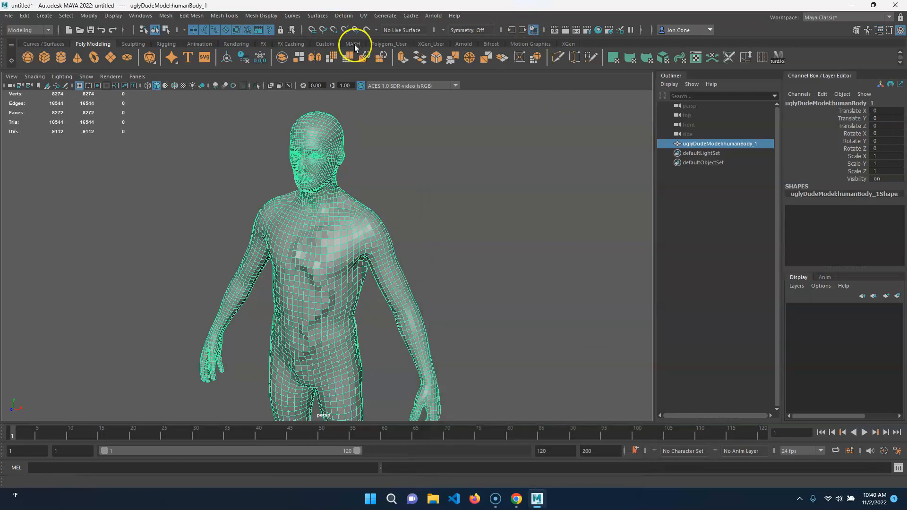
# In the Hypershade, reduce char_mat's shine with reflectivity 0, specular roll off 0.720 and a darker specular color
pyautogui.click(597, 30)
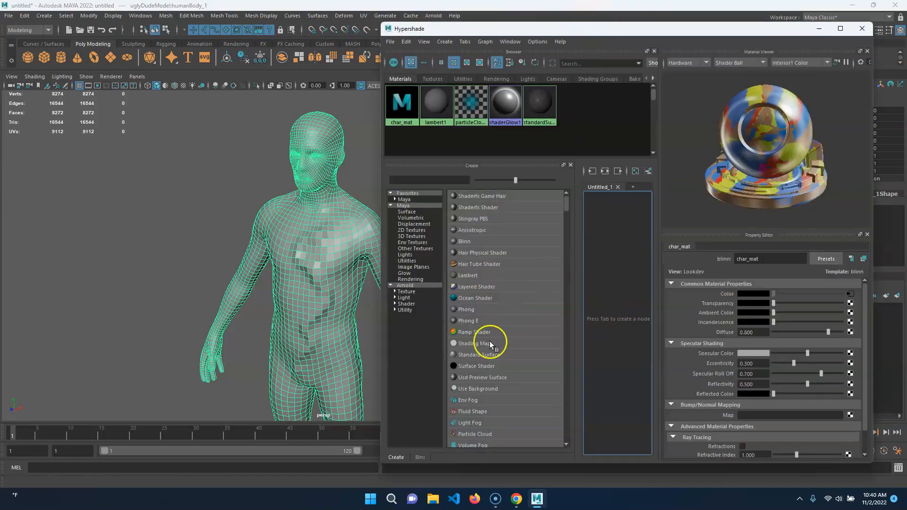
pyautogui.click(403, 116)
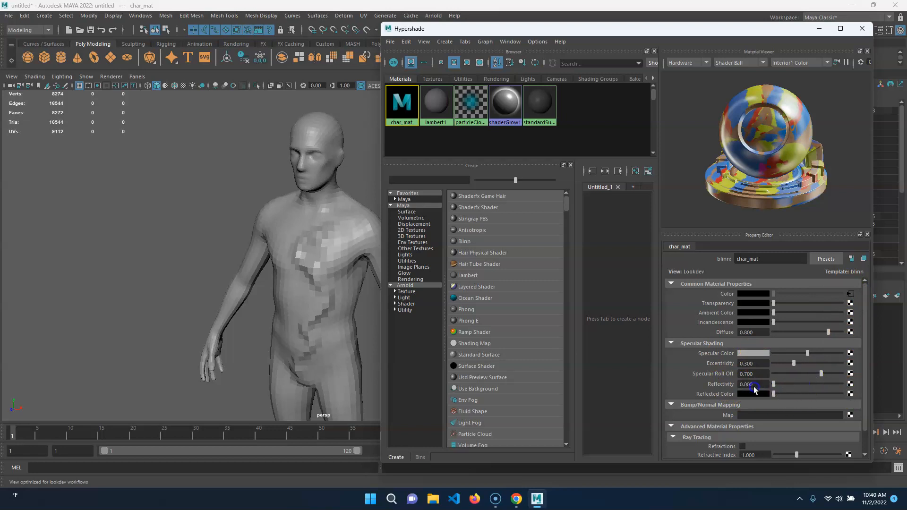
pyautogui.moveTo(821, 373); pyautogui.dragTo(782, 356)
# Connect a File texture to char_mat's bump/normal mapping and set its use to Tangent Space Normals
pyautogui.scroll(-1, 745, 367)
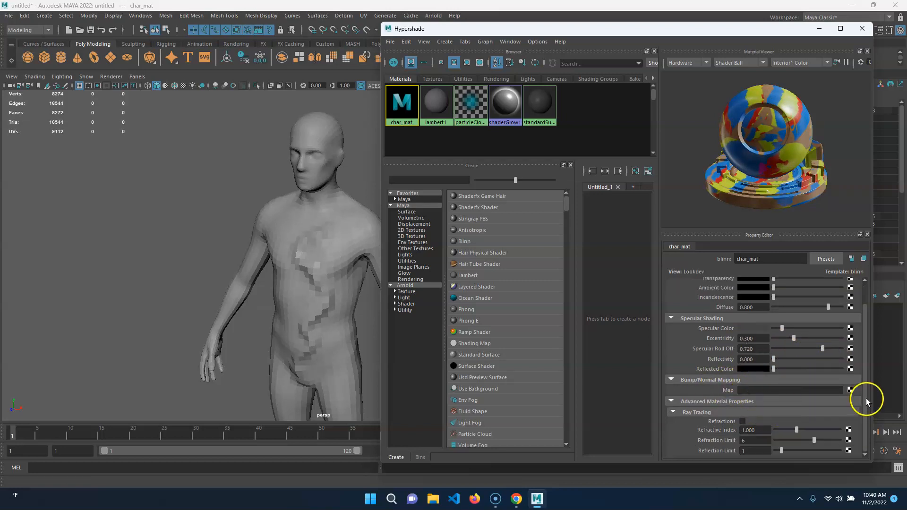
pyautogui.click(851, 389)
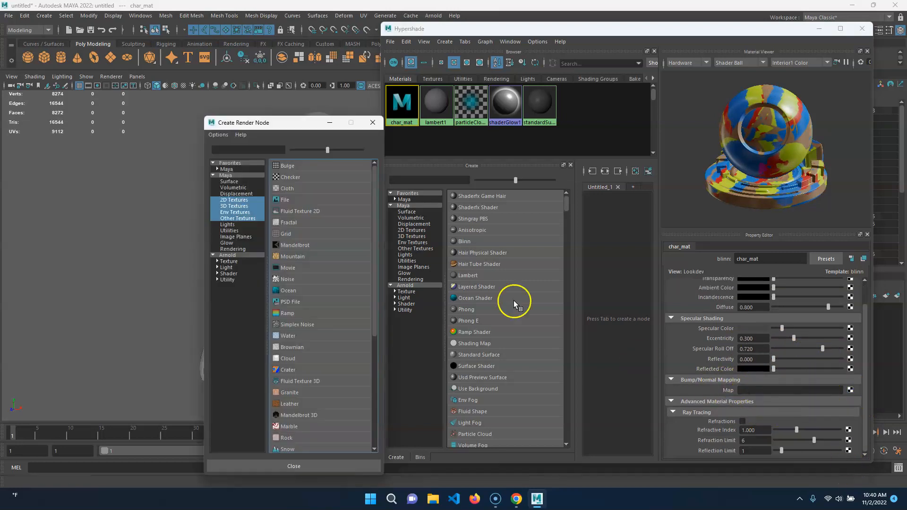
pyautogui.click(300, 199)
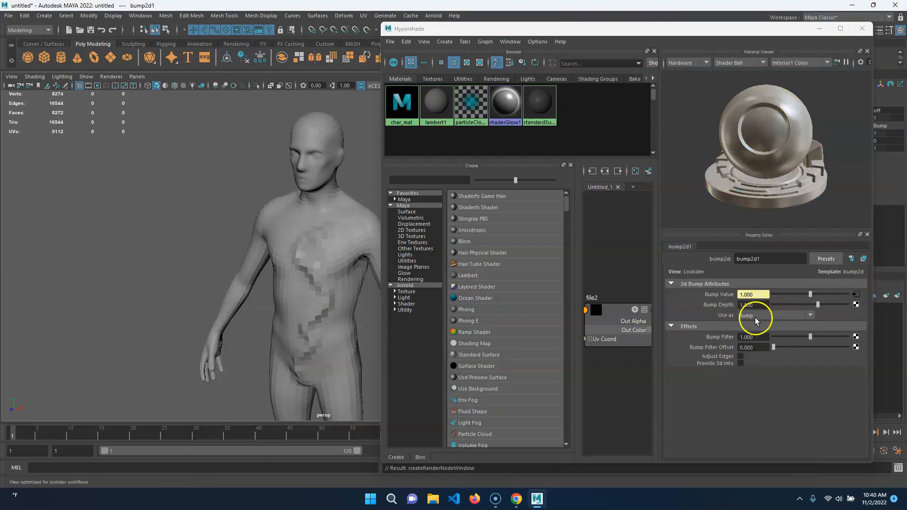
pyautogui.click(768, 318)
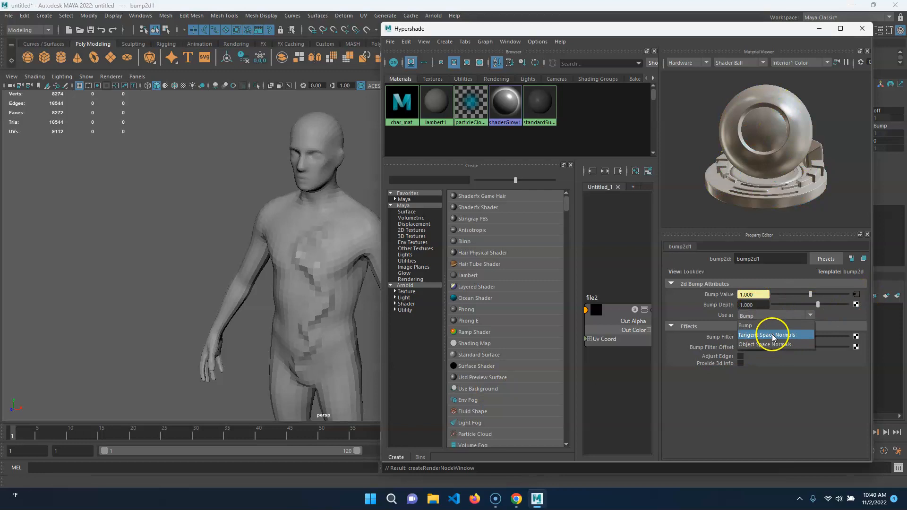
pyautogui.click(773, 336)
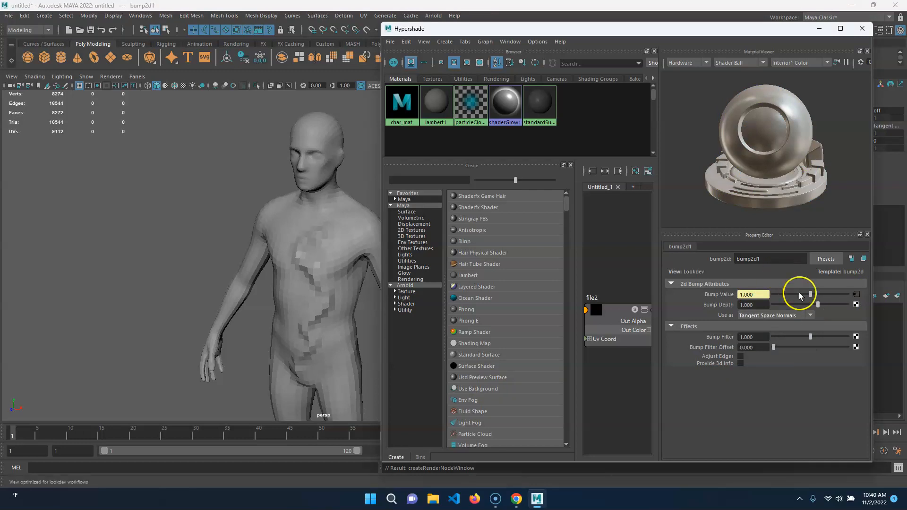
# Load char_normalMap.png from the Desktop folder as the image of the bump node's file texture
pyautogui.click(856, 296)
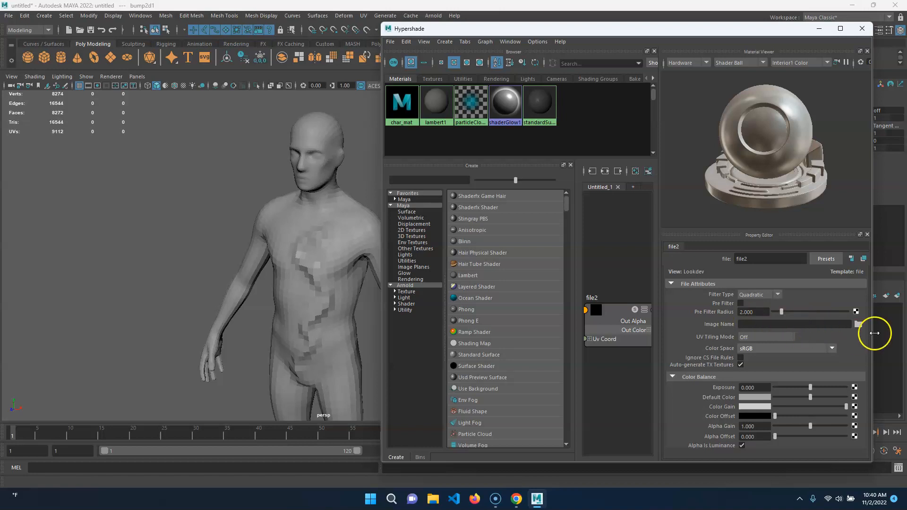
pyautogui.click(858, 326)
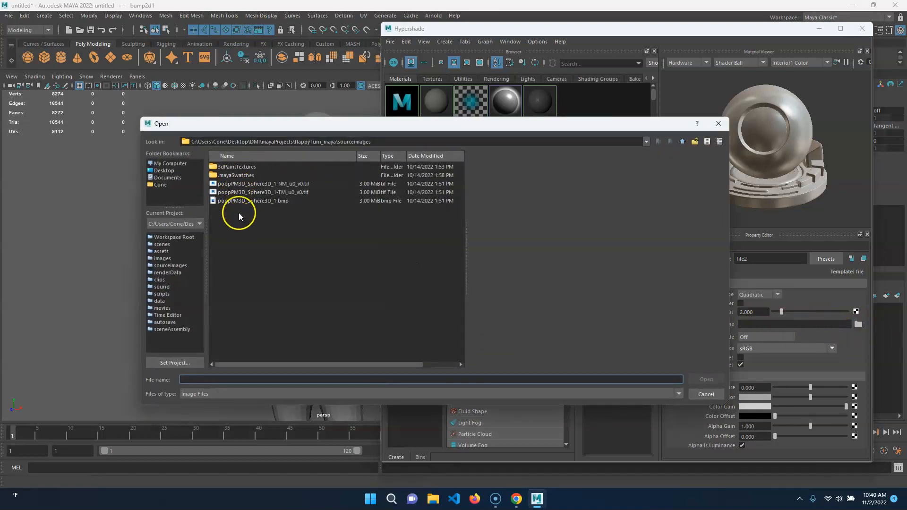
pyautogui.click(163, 170)
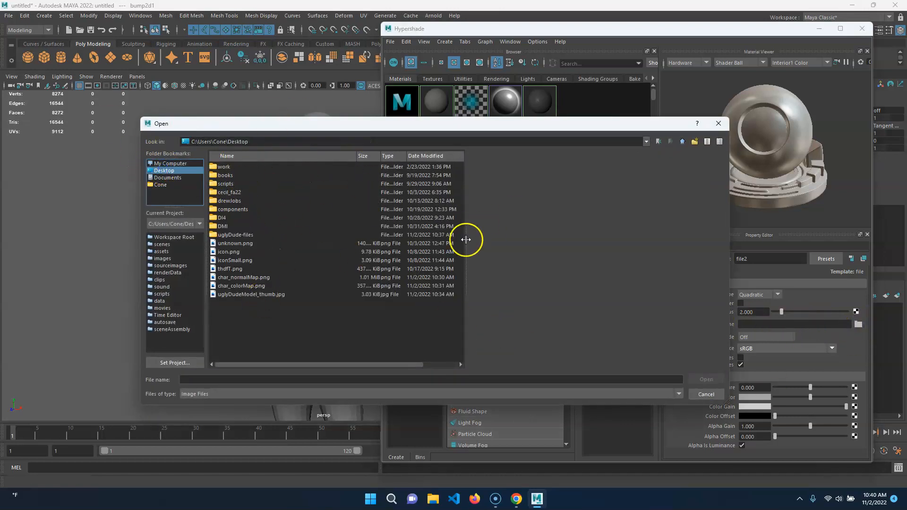
pyautogui.click(238, 277)
pyautogui.click(706, 381)
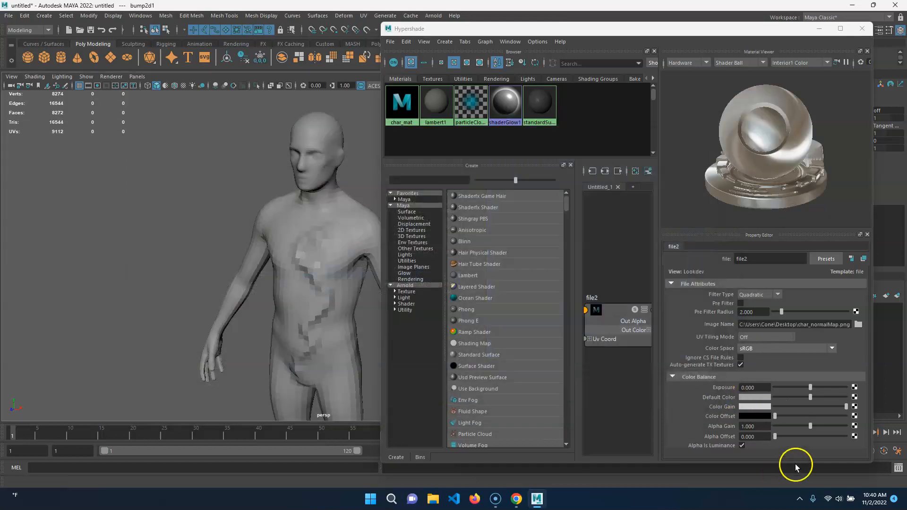
# Display the texture maps in the perspective viewport and bring the body's chest into close view
pyautogui.keyDown('alt'); pyautogui.moveTo(308, 276); pyautogui.dragTo(259, 237); pyautogui.keyUp('alt')
pyautogui.press('6')
pyautogui.keyDown('alt'); pyautogui.moveTo(234, 296); pyautogui.dragTo(211, 283); pyautogui.keyUp('alt')
pyautogui.keyDown('alt'); pyautogui.moveTo(211, 283); pyautogui.dragTo(340, 252, button='right'); pyautogui.keyUp('alt')
pyautogui.keyDown('alt'); pyautogui.moveTo(340, 252); pyautogui.dragTo(297, 299, button='middle'); pyautogui.keyUp('alt')
pyautogui.keyDown('alt'); pyautogui.moveTo(202, 293); pyautogui.dragTo(266, 292, button='right'); pyautogui.keyUp('alt')
pyautogui.keyDown('alt'); pyautogui.moveTo(222, 144); pyautogui.dragTo(254, 180, button='middle'); pyautogui.keyUp('alt')
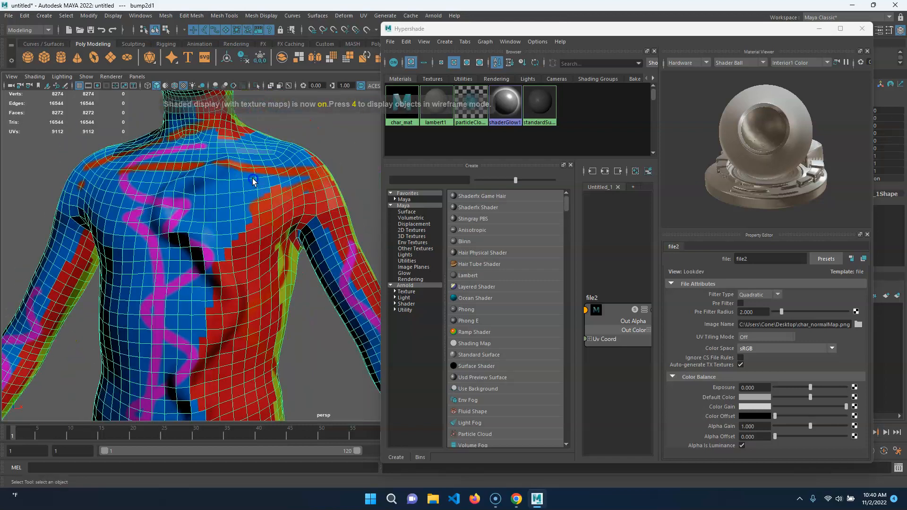
# Apply Soften Edge to the whole body mesh and deselect it
pyautogui.click(264, 307)
pyautogui.click(296, 287)
pyautogui.keyDown('alt'); pyautogui.moveTo(279, 354); pyautogui.dragTo(245, 350); pyautogui.keyUp('alt')
pyautogui.click(105, 197)
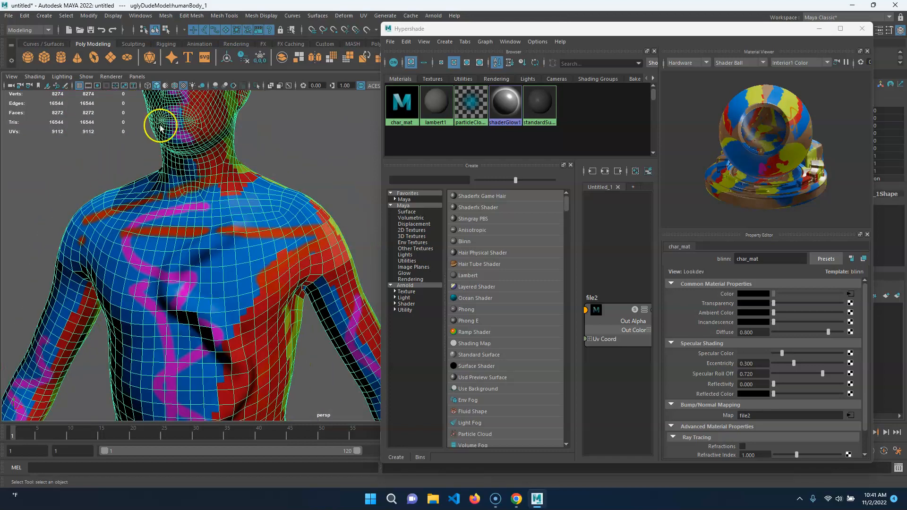
pyautogui.click(273, 16)
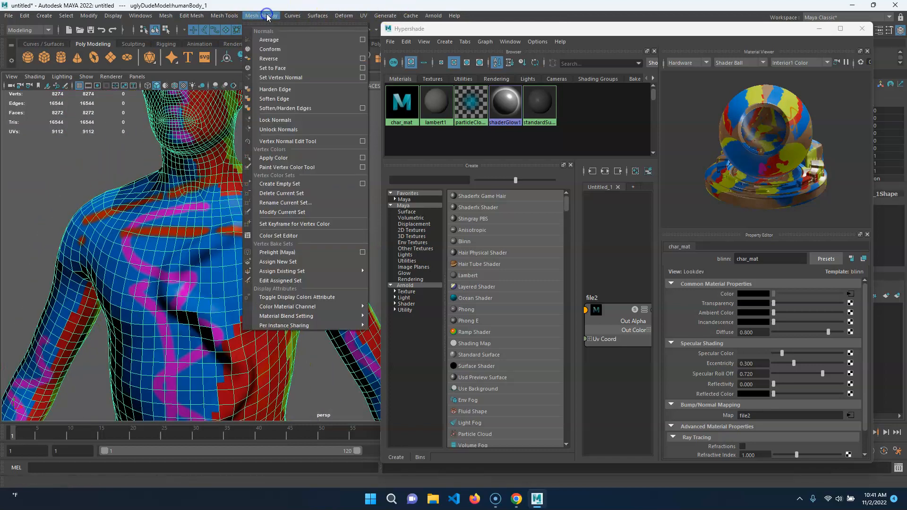
pyautogui.click(285, 99)
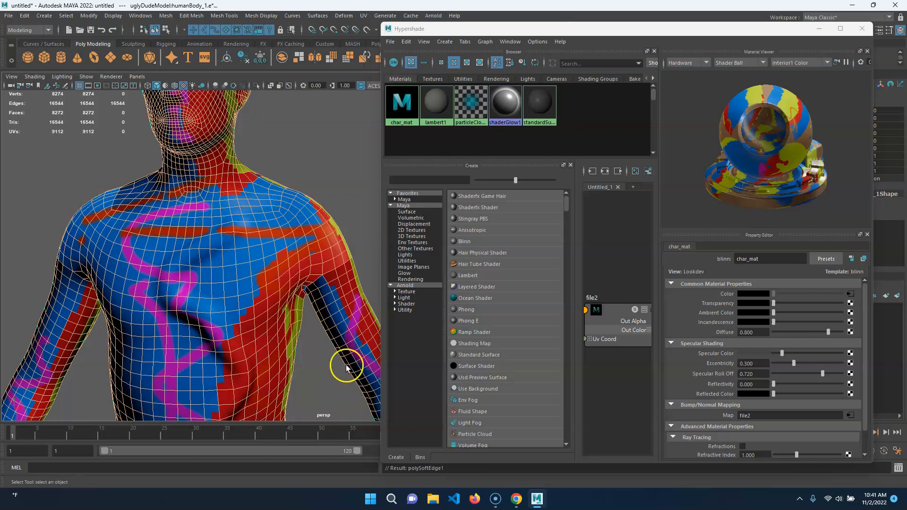
pyautogui.click(328, 357)
# Examine the color and normal map detail on the smoothed torso, head and arms from several angles
pyautogui.keyDown('alt'); pyautogui.moveTo(328, 356); pyautogui.dragTo(181, 350, button='right'); pyautogui.keyUp('alt')
pyautogui.keyDown('alt'); pyautogui.moveTo(182, 349); pyautogui.dragTo(238, 328, button='middle'); pyautogui.keyUp('alt')
pyautogui.moveTo(238, 328)
pyautogui.keyDown('alt'); pyautogui.mouseDown()
pyautogui.moveTo(205, 332)
pyautogui.moveTo(247, 318)
pyautogui.mouseUp(); pyautogui.keyUp('alt')
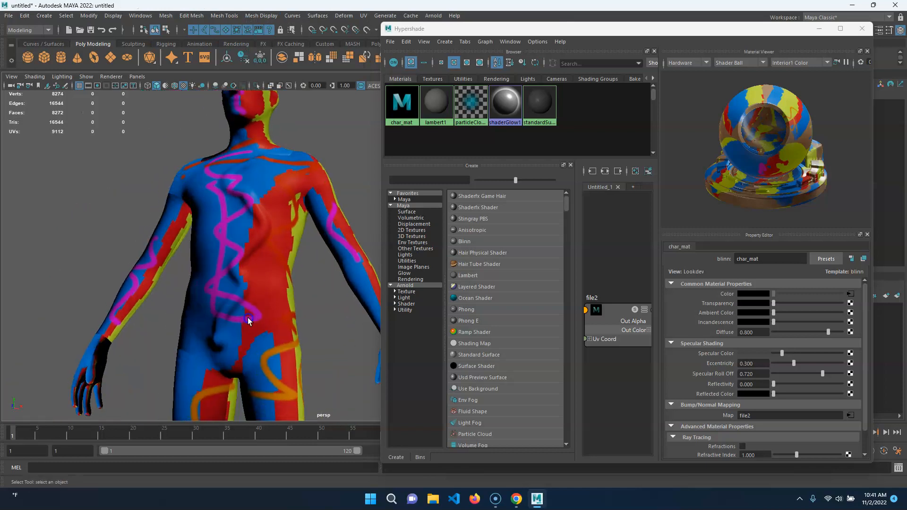
pyautogui.keyDown('alt'); pyautogui.moveTo(247, 318); pyautogui.dragTo(172, 303, button='middle'); pyautogui.keyUp('alt')
pyautogui.keyDown('alt'); pyautogui.moveTo(173, 302); pyautogui.dragTo(213, 287, button='right'); pyautogui.keyUp('alt')
pyautogui.keyDown('alt'); pyautogui.moveTo(212, 287); pyautogui.dragTo(336, 314, button='middle'); pyautogui.keyUp('alt')
pyautogui.keyDown('alt'); pyautogui.moveTo(336, 314); pyautogui.dragTo(350, 345, button='right'); pyautogui.keyUp('alt')
pyautogui.keyDown('alt'); pyautogui.moveTo(350, 345); pyautogui.dragTo(303, 279, button='middle'); pyautogui.keyUp('alt')
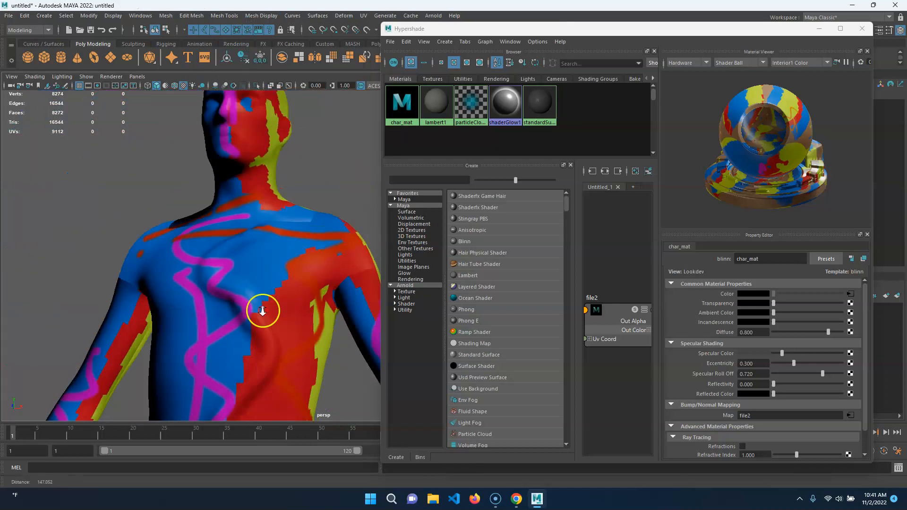
pyautogui.keyDown('alt'); pyautogui.moveTo(200, 346); pyautogui.dragTo(315, 295); pyautogui.keyUp('alt')
pyautogui.keyDown('alt'); pyautogui.moveTo(315, 296); pyautogui.dragTo(299, 237, button='middle'); pyautogui.keyUp('alt')
pyautogui.keyDown('alt'); pyautogui.moveTo(246, 413); pyautogui.dragTo(217, 314, button='right'); pyautogui.keyUp('alt')
pyautogui.keyDown('alt'); pyautogui.moveTo(217, 314); pyautogui.dragTo(172, 250); pyautogui.keyUp('alt')
pyautogui.keyDown('alt'); pyautogui.moveTo(108, 255); pyautogui.dragTo(331, 279); pyautogui.keyUp('alt')
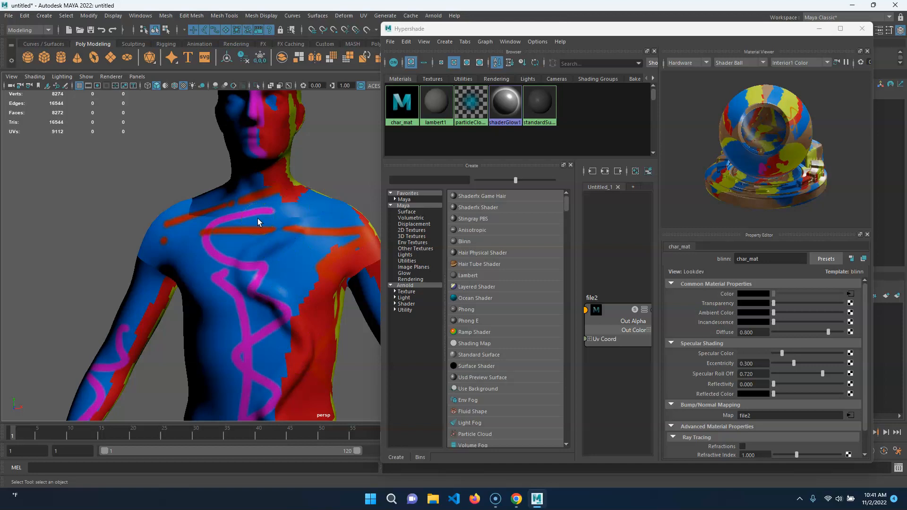
pyautogui.keyDown('alt'); pyautogui.moveTo(283, 247); pyautogui.dragTo(207, 260); pyautogui.keyUp('alt')
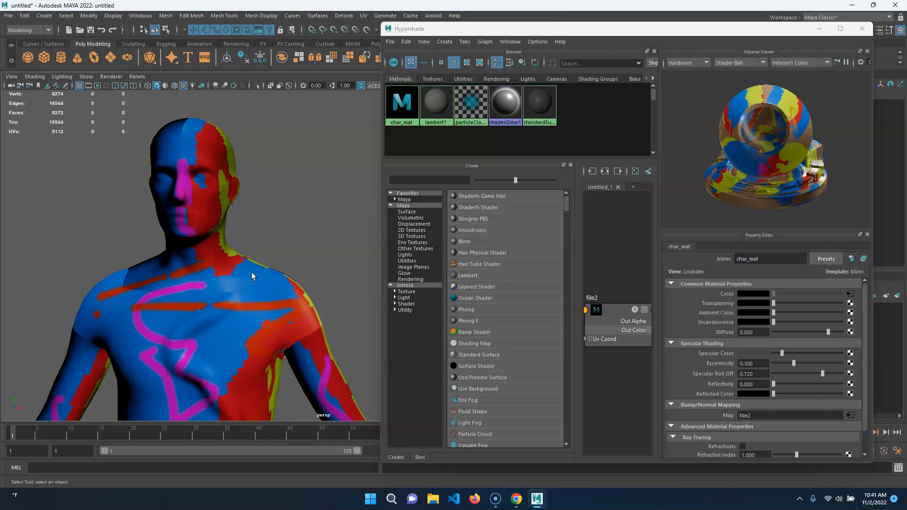
pyautogui.keyDown('alt'); pyautogui.moveTo(251, 273); pyautogui.dragTo(130, 288, button='right'); pyautogui.keyUp('alt')
pyautogui.keyDown('alt'); pyautogui.moveTo(307, 297); pyautogui.dragTo(281, 293, button='middle'); pyautogui.keyUp('alt')
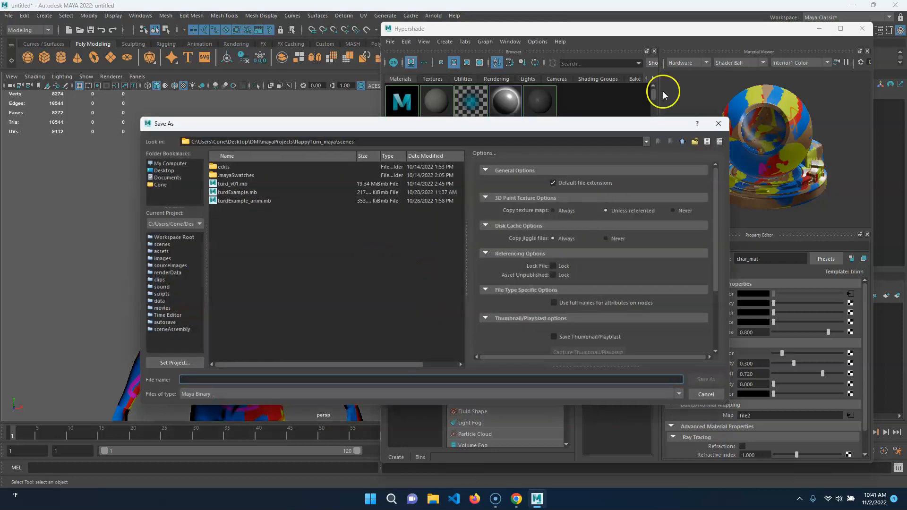
# Save the scene to the Desktop as the Maya Binary file uglyDude_v01
pyautogui.click(154, 171)
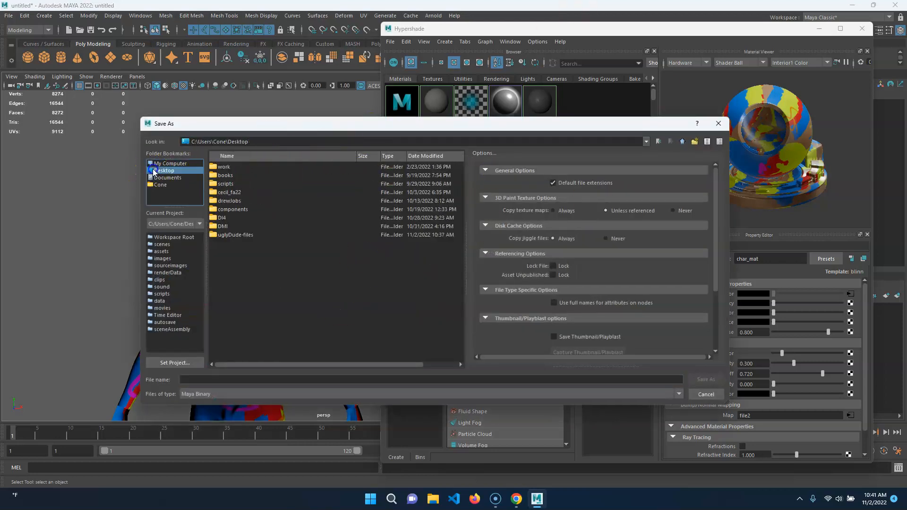
pyautogui.click(241, 377)
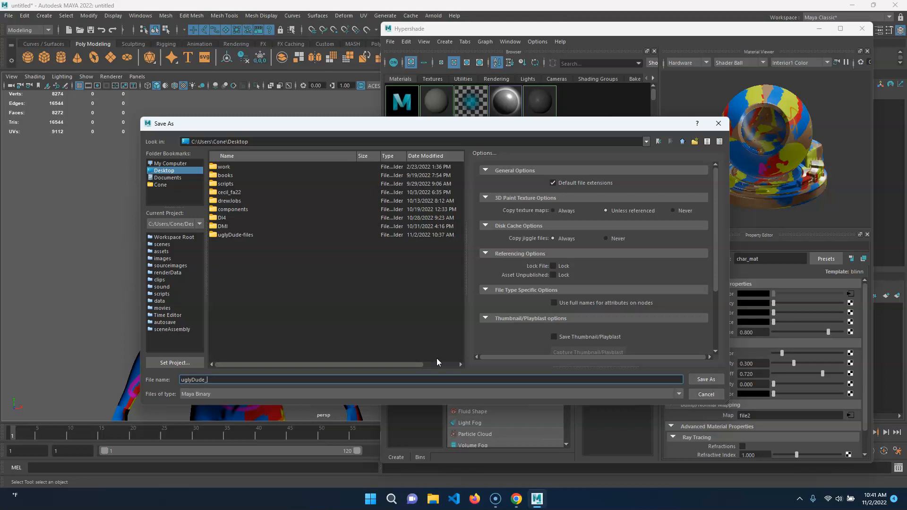
pyautogui.press('Return')
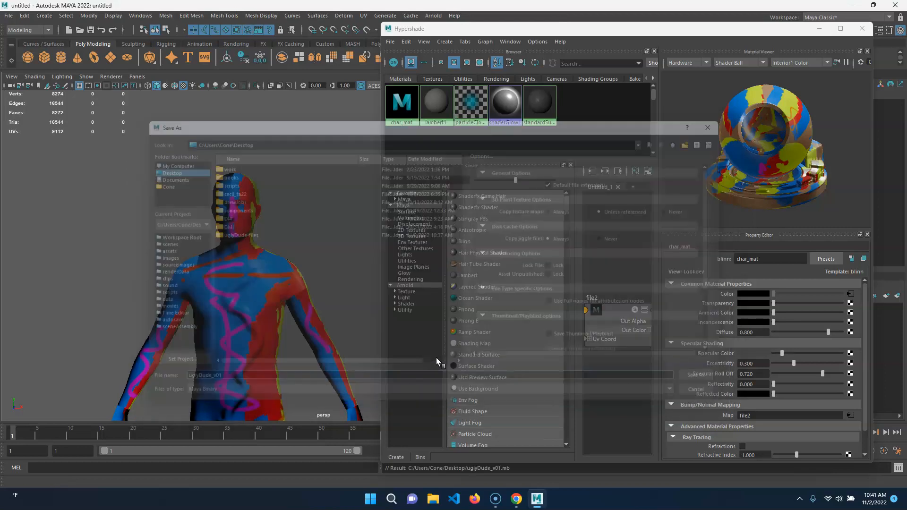
# Close the Hypershade, the Outliner and the Channel Box to enlarge the perspective viewport
pyautogui.click(865, 30)
pyautogui.keyDown('alt'); pyautogui.moveTo(340, 307); pyautogui.dragTo(428, 265, button='middle'); pyautogui.keyUp('alt')
pyautogui.keyDown('alt'); pyautogui.moveTo(427, 265); pyautogui.dragTo(381, 292, button='right'); pyautogui.keyUp('alt')
pyautogui.keyDown('alt'); pyautogui.moveTo(340, 298); pyautogui.dragTo(303, 310); pyautogui.keyUp('alt')
pyautogui.keyDown('alt'); pyautogui.moveTo(298, 310); pyautogui.dragTo(396, 345, button='right'); pyautogui.keyUp('alt')
pyautogui.keyDown('alt'); pyautogui.moveTo(396, 345); pyautogui.dragTo(433, 291, button='middle'); pyautogui.keyUp('alt')
pyautogui.keyDown('alt'); pyautogui.moveTo(332, 290); pyautogui.dragTo(385, 302, button='right'); pyautogui.keyUp('alt')
pyautogui.keyDown('alt'); pyautogui.moveTo(384, 302); pyautogui.dragTo(390, 344, button='middle'); pyautogui.keyUp('alt')
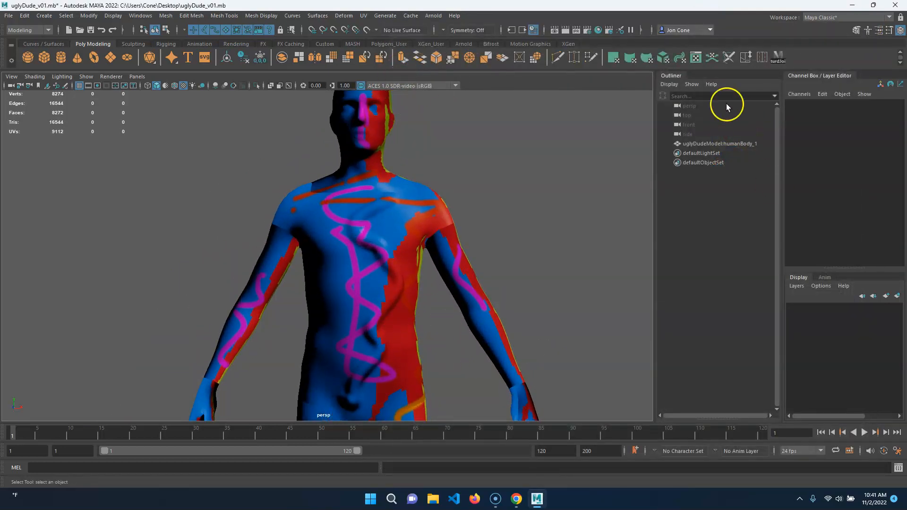
pyautogui.moveTo(674, 73); pyautogui.dragTo(648, 161)
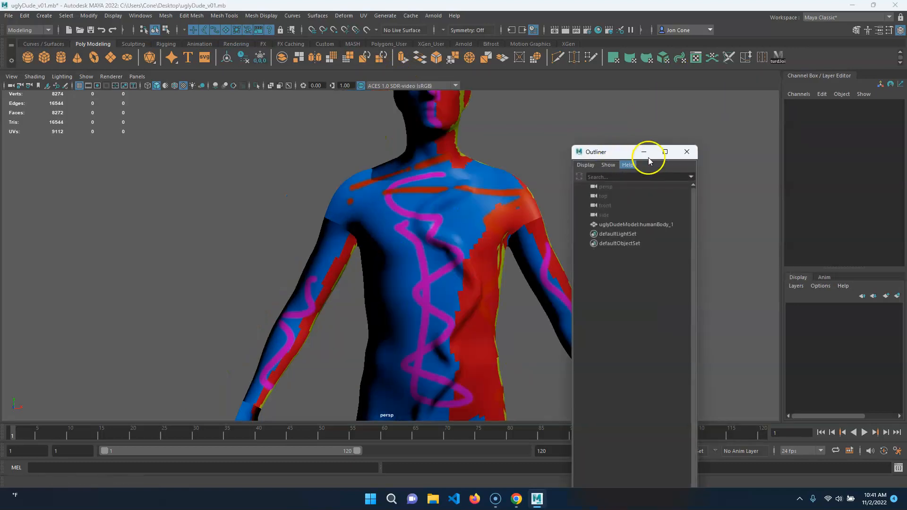
pyautogui.click(687, 152)
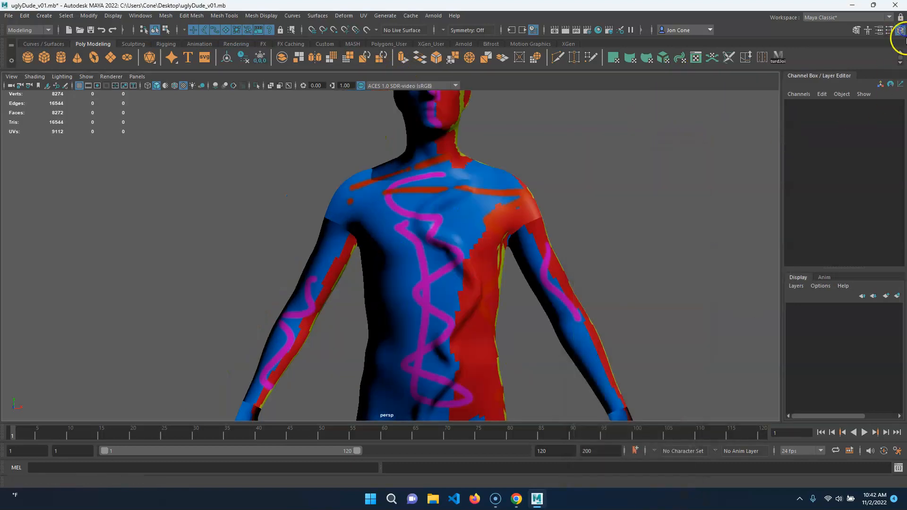
pyautogui.click(901, 31)
# Examine how the normal map shades the sculpted creases on the torso and the painted arm up close
pyautogui.keyDown('alt'); pyautogui.moveTo(619, 290); pyautogui.dragTo(555, 290, button='right'); pyautogui.keyUp('alt')
pyautogui.keyDown('alt'); pyautogui.moveTo(554, 290); pyautogui.dragTo(495, 266); pyautogui.keyUp('alt')
pyautogui.scroll(2, 496, 266)
pyautogui.keyDown('alt'); pyautogui.moveTo(456, 285); pyautogui.dragTo(475, 315, button='middle'); pyautogui.keyUp('alt')
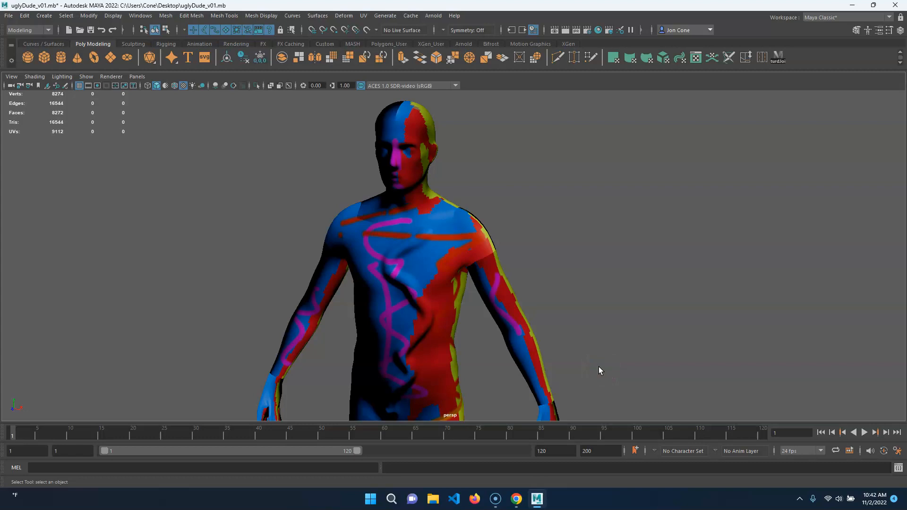
pyautogui.keyDown('alt'); pyautogui.moveTo(401, 319); pyautogui.dragTo(501, 293, button='right'); pyautogui.keyUp('alt')
pyautogui.keyDown('alt'); pyautogui.moveTo(501, 293); pyautogui.dragTo(458, 291); pyautogui.keyUp('alt')
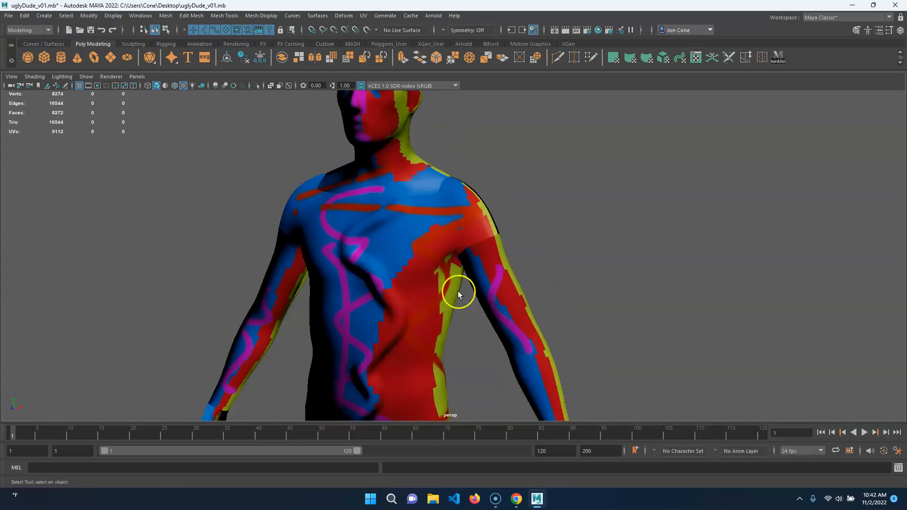
pyautogui.keyDown('alt'); pyautogui.moveTo(457, 291); pyautogui.dragTo(550, 298, button='right'); pyautogui.keyUp('alt')
pyautogui.keyDown('alt'); pyautogui.moveTo(550, 298); pyautogui.dragTo(490, 318, button='middle'); pyautogui.keyUp('alt')
pyautogui.keyDown('alt'); pyautogui.moveTo(362, 330); pyautogui.dragTo(407, 305); pyautogui.keyUp('alt')
pyautogui.keyDown('alt'); pyautogui.moveTo(406, 306); pyautogui.dragTo(564, 300, button='right'); pyautogui.keyUp('alt')
pyautogui.keyDown('alt'); pyautogui.moveTo(565, 300); pyautogui.dragTo(526, 319, button='middle'); pyautogui.keyUp('alt')
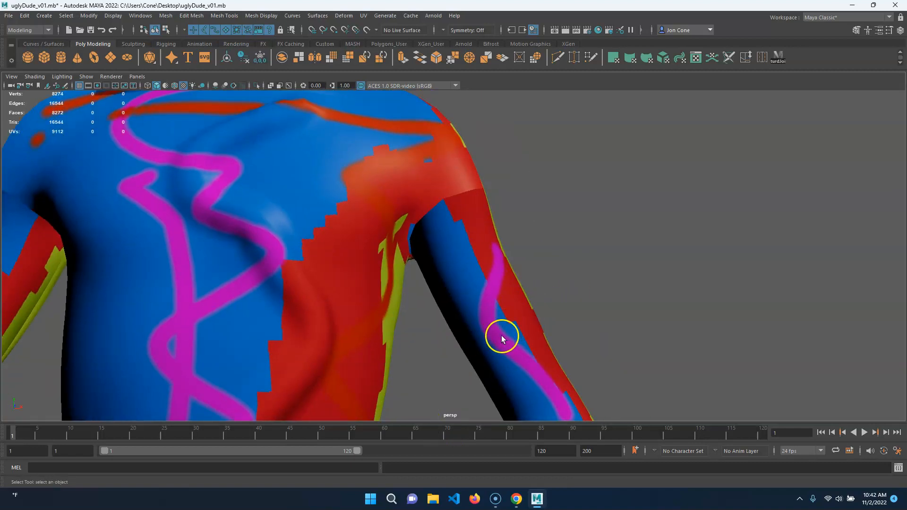
pyautogui.keyDown('alt'); pyautogui.moveTo(546, 350); pyautogui.dragTo(486, 300); pyautogui.keyUp('alt')
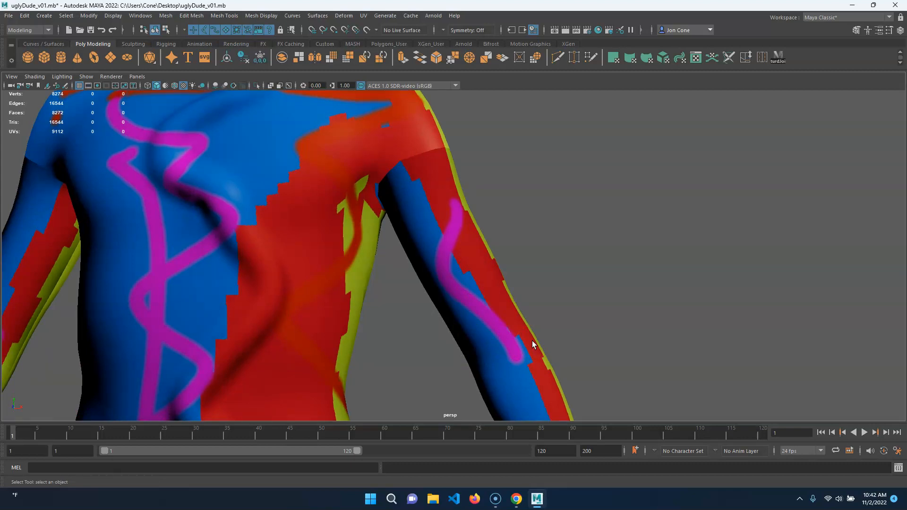
pyautogui.moveTo(533, 343)
pyautogui.keyDown('alt'); pyautogui.mouseDown()
pyautogui.moveTo(462, 336)
pyautogui.moveTo(466, 285)
pyautogui.moveTo(411, 304)
pyautogui.moveTo(541, 315)
pyautogui.moveTo(529, 349)
pyautogui.mouseUp(); pyautogui.keyUp('alt')
# Select the faces of one hand, grow the selection toward the elbow, and enable soft selection with an adjusted falloff
pyautogui.click(429, 306)
pyautogui.keyDown('alt'); pyautogui.moveTo(514, 387); pyautogui.dragTo(539, 369); pyautogui.keyUp('alt')
pyautogui.moveTo(527, 389); pyautogui.dragTo(662, 281)
pyautogui.keyDown('alt'); pyautogui.moveTo(661, 284); pyautogui.dragTo(645, 324); pyautogui.keyUp('alt')
pyautogui.hotkey('shift', '.')
pyautogui.hotkey('shift', '.')
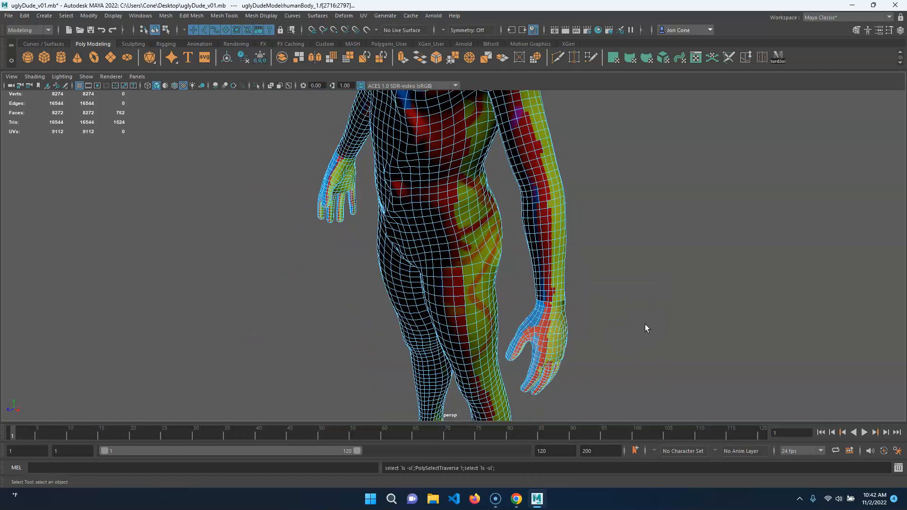
pyautogui.hotkey('shift', '.')
pyautogui.hotkey('shift', '.')
pyautogui.hotkey('shift', '.')
pyautogui.hotkey('shift', '.')
pyautogui.hotkey('shift', '.')
pyautogui.hotkey('shift', '.')
pyautogui.hotkey('shift', '.')
pyautogui.press('b')
pyautogui.moveTo(534, 241); pyautogui.dragTo(597, 214)
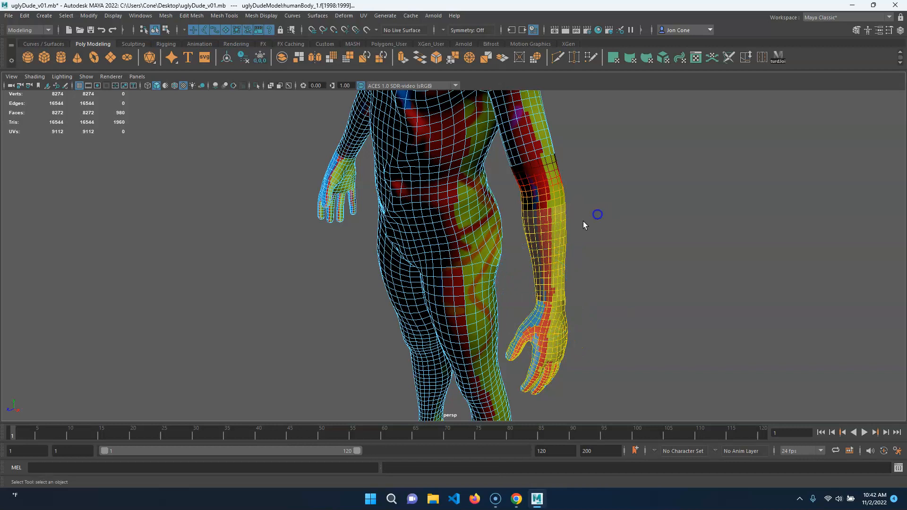
# Try bending the forearm by rotating the selected faces about a pivot moved to the elbow, and undo the bend
pyautogui.press('w')
pyautogui.press('d')
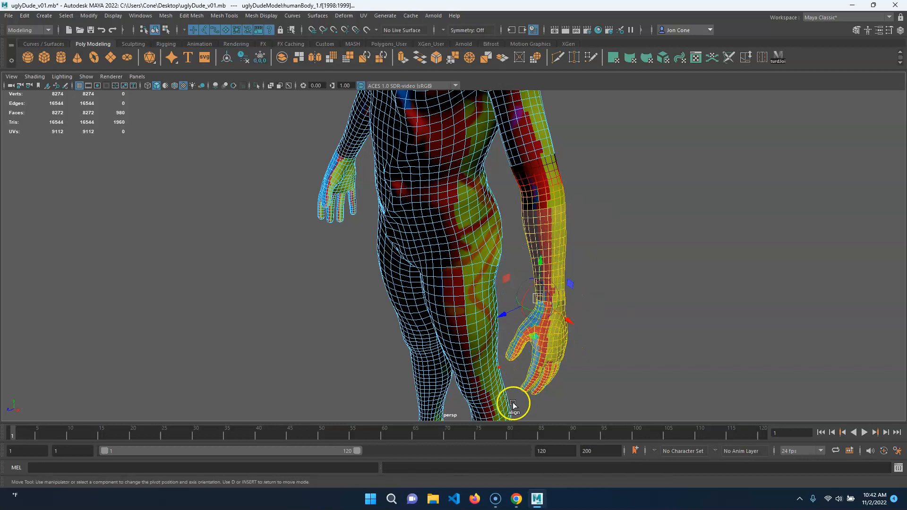
pyautogui.keyDown('alt'); pyautogui.moveTo(512, 405); pyautogui.dragTo(486, 381); pyautogui.keyUp('alt')
pyautogui.keyDown('alt'); pyautogui.moveTo(517, 150); pyautogui.dragTo(511, 239); pyautogui.keyUp('alt')
pyautogui.press('e')
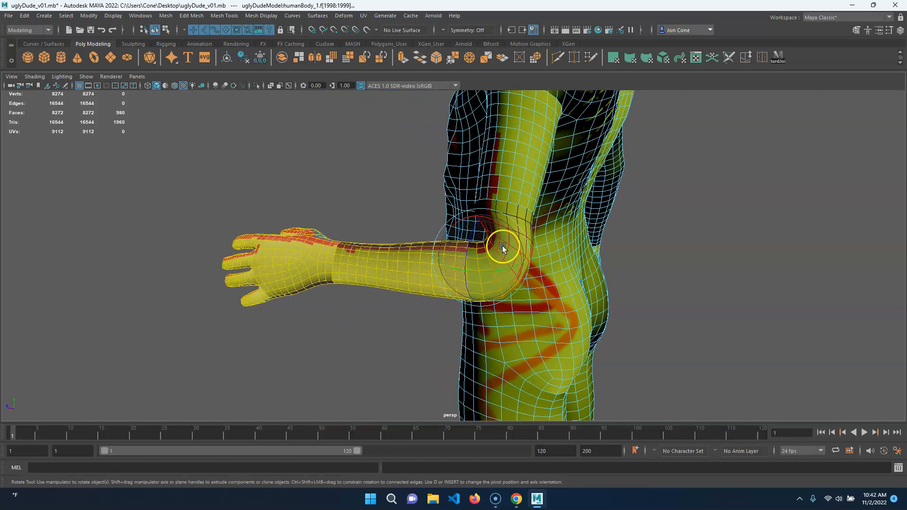
pyautogui.hotkey('ctrl', 'z')
pyautogui.keyDown('alt'); pyautogui.moveTo(506, 310); pyautogui.dragTo(586, 295); pyautogui.keyUp('alt')
pyautogui.click(717, 246)
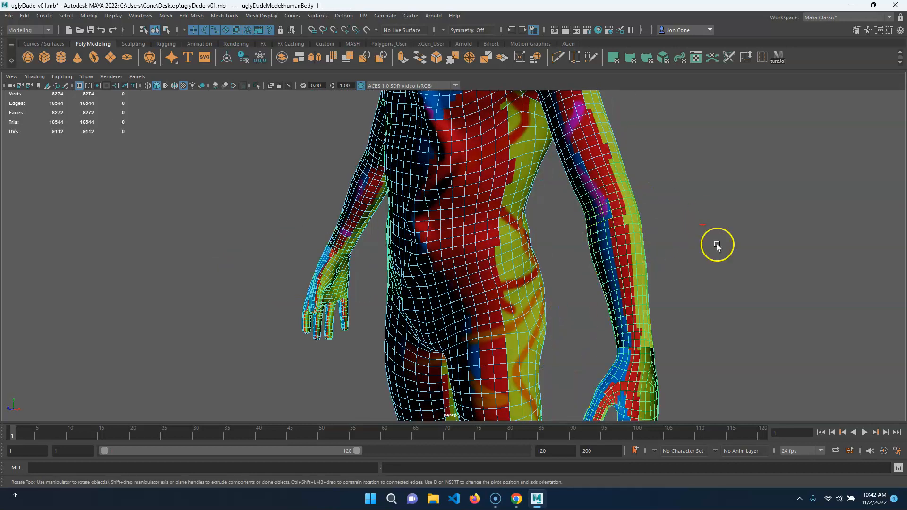
# Switch the viewport to shaded display without textures and examine the body's mesh around the torso, shoulder and back
pyautogui.moveTo(643, 314)
pyautogui.keyDown('alt'); pyautogui.mouseDown()
pyautogui.moveTo(501, 291)
pyautogui.moveTo(550, 324)
pyautogui.moveTo(527, 322)
pyautogui.moveTo(547, 334)
pyautogui.mouseUp(); pyautogui.keyUp('alt')
pyautogui.press('5')
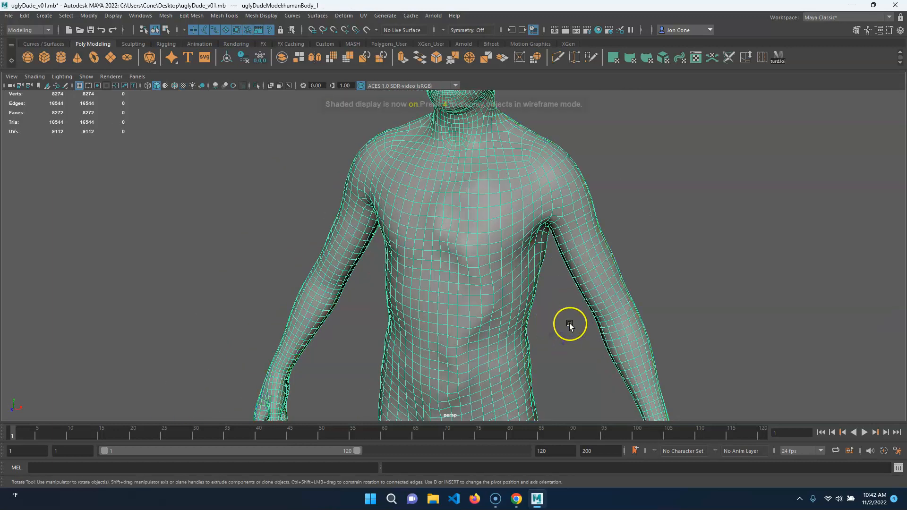
pyautogui.keyDown('alt'); pyautogui.moveTo(515, 308); pyautogui.dragTo(452, 302); pyautogui.keyUp('alt')
pyautogui.keyDown('alt'); pyautogui.moveTo(452, 302); pyautogui.dragTo(582, 284, button='right'); pyautogui.keyUp('alt')
pyautogui.keyDown('alt'); pyautogui.moveTo(581, 284); pyautogui.dragTo(511, 302, button='middle'); pyautogui.keyUp('alt')
pyautogui.keyDown('alt'); pyautogui.moveTo(567, 340); pyautogui.dragTo(591, 315, button='middle'); pyautogui.keyUp('alt')
pyautogui.keyDown('alt'); pyautogui.moveTo(526, 208); pyautogui.dragTo(484, 341); pyautogui.keyUp('alt')
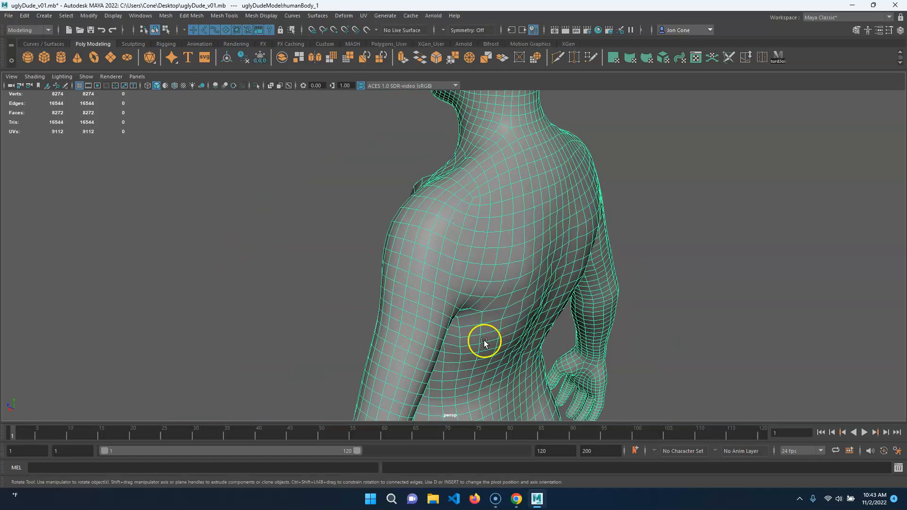
# Switch the body to edge selection and pick edge loops around the arm at the elbow to inspect its topology
pyautogui.keyDown('alt'); pyautogui.moveTo(374, 368); pyautogui.dragTo(517, 359); pyautogui.keyUp('alt')
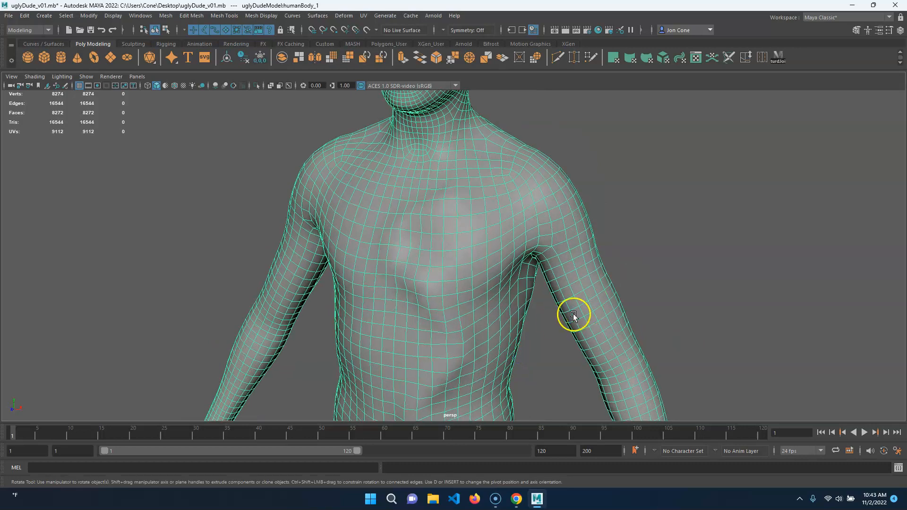
pyautogui.keyDown('alt'); pyautogui.moveTo(554, 343); pyautogui.dragTo(407, 222, button='middle'); pyautogui.keyUp('alt')
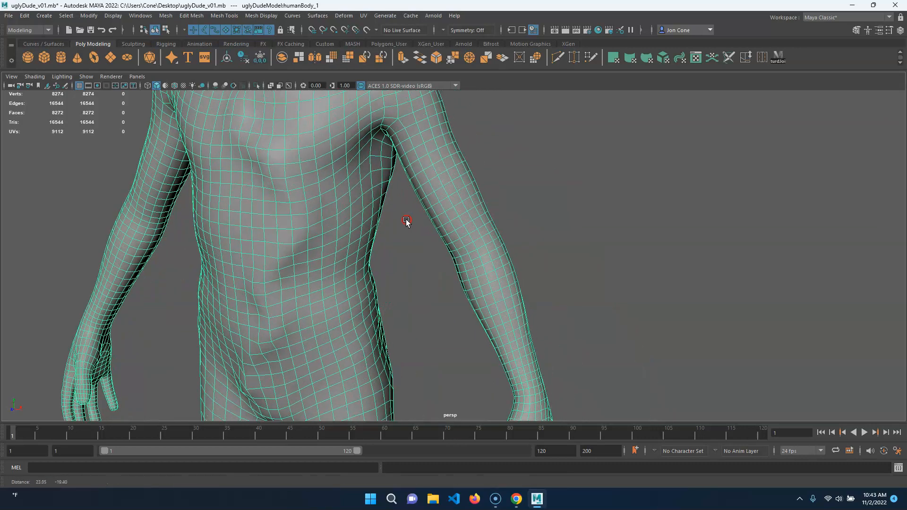
pyautogui.keyDown('alt'); pyautogui.moveTo(407, 222); pyautogui.dragTo(310, 271); pyautogui.keyUp('alt')
pyautogui.keyDown('alt'); pyautogui.moveTo(310, 272); pyautogui.dragTo(526, 325, button='right'); pyautogui.keyUp('alt')
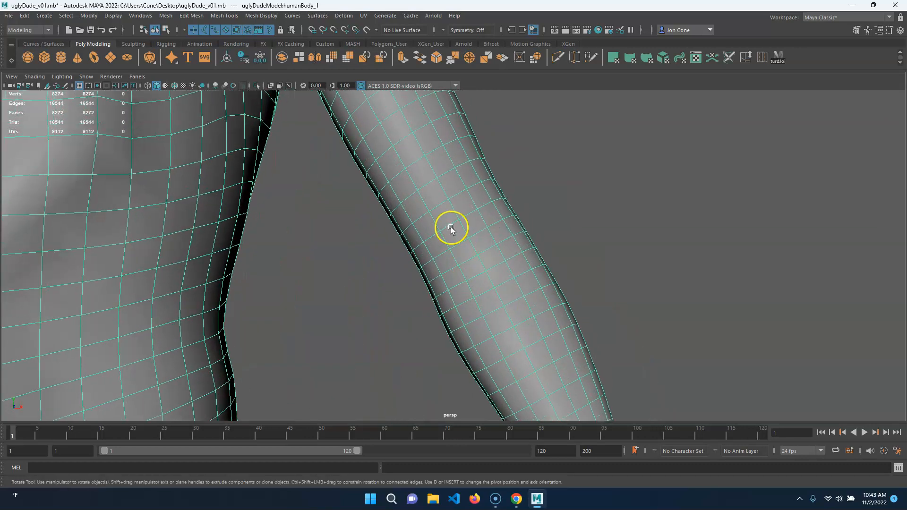
pyautogui.moveTo(481, 296)
pyautogui.keyDown('alt'); pyautogui.mouseDown()
pyautogui.moveTo(501, 308)
pyautogui.moveTo(479, 307)
pyautogui.moveTo(492, 297)
pyautogui.mouseUp(); pyautogui.keyUp('alt')
pyautogui.moveTo(521, 204); pyautogui.dragTo(521, 166, button='right')
pyautogui.doubleClick(522, 260)
pyautogui.moveTo(514, 333)
pyautogui.keyDown('alt'); pyautogui.mouseDown()
pyautogui.moveTo(491, 347)
pyautogui.moveTo(500, 340)
pyautogui.mouseUp(); pyautogui.keyUp('alt')
pyautogui.keyDown('alt'); pyautogui.moveTo(573, 307); pyautogui.dragTo(599, 296); pyautogui.keyUp('alt')
pyautogui.keyDown('alt'); pyautogui.moveTo(496, 293); pyautogui.dragTo(478, 283); pyautogui.keyUp('alt')
pyautogui.doubleClick(479, 225)
pyautogui.click(468, 260)
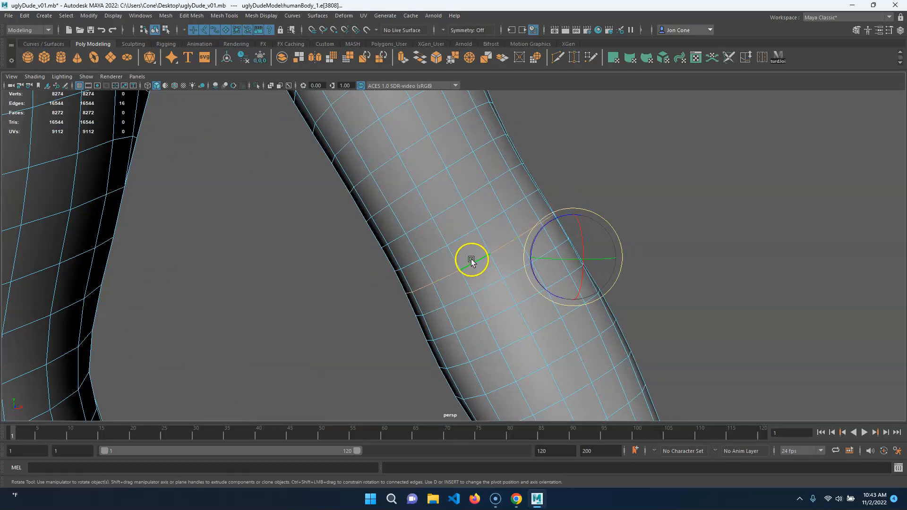
# Select the edge loop around a finger joint and inspect the spacing of the loops along the finger
pyautogui.keyDown('alt'); pyautogui.moveTo(496, 246); pyautogui.dragTo(556, 274); pyautogui.keyUp('alt')
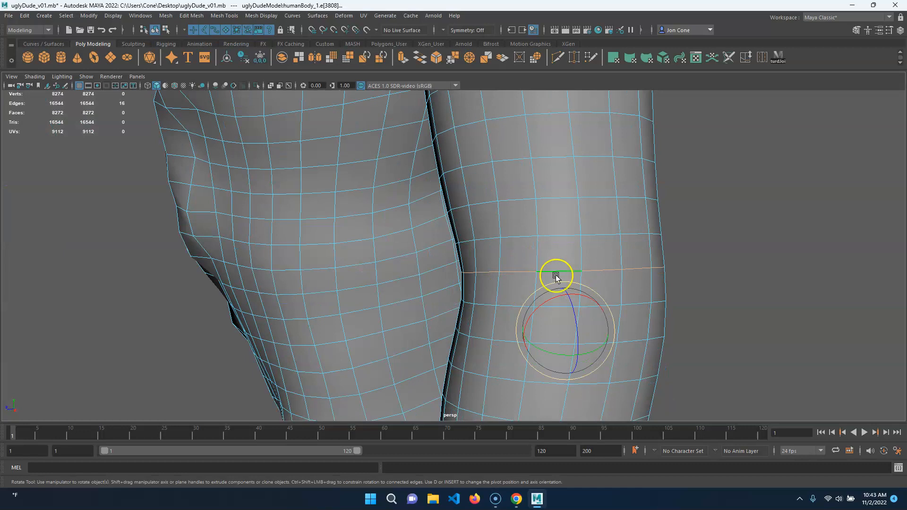
pyautogui.scroll(-5, 579, 291)
pyautogui.keyDown('alt'); pyautogui.moveTo(564, 312); pyautogui.dragTo(548, 94, button='middle'); pyautogui.keyUp('alt')
pyautogui.keyDown('alt'); pyautogui.moveTo(461, 255); pyautogui.dragTo(491, 166, button='middle'); pyautogui.keyUp('alt')
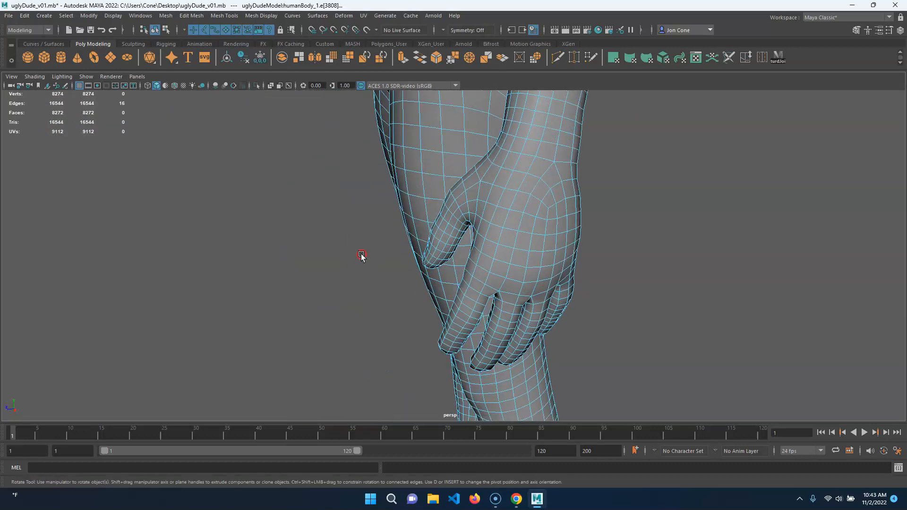
pyautogui.keyDown('alt'); pyautogui.moveTo(362, 257); pyautogui.dragTo(510, 293); pyautogui.keyUp('alt')
pyautogui.keyDown('alt'); pyautogui.moveTo(511, 292); pyautogui.dragTo(576, 307, button='right'); pyautogui.keyUp('alt')
pyautogui.keyDown('alt'); pyautogui.moveTo(555, 316); pyautogui.dragTo(565, 259, button='middle'); pyautogui.keyUp('alt')
pyautogui.keyDown('alt'); pyautogui.moveTo(565, 260); pyautogui.dragTo(581, 283); pyautogui.keyUp('alt')
pyautogui.keyDown('alt'); pyautogui.moveTo(581, 283); pyautogui.dragTo(556, 325, button='middle'); pyautogui.keyUp('alt')
pyautogui.keyDown('alt'); pyautogui.moveTo(496, 323); pyautogui.dragTo(488, 267); pyautogui.keyUp('alt')
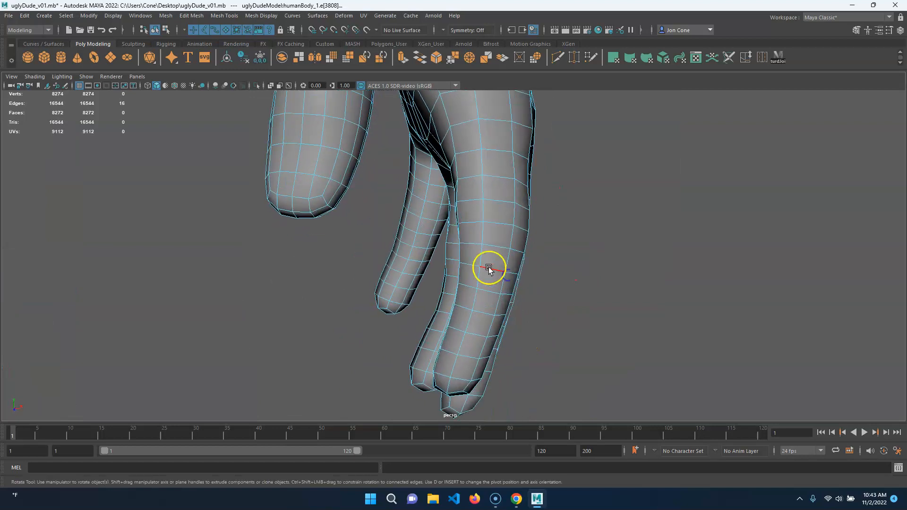
pyautogui.doubleClick(494, 267)
pyautogui.keyDown('alt'); pyautogui.moveTo(562, 324); pyautogui.dragTo(513, 298); pyautogui.keyUp('alt')
pyautogui.keyDown('alt'); pyautogui.moveTo(454, 281); pyautogui.dragTo(498, 244, button='right'); pyautogui.keyUp('alt')
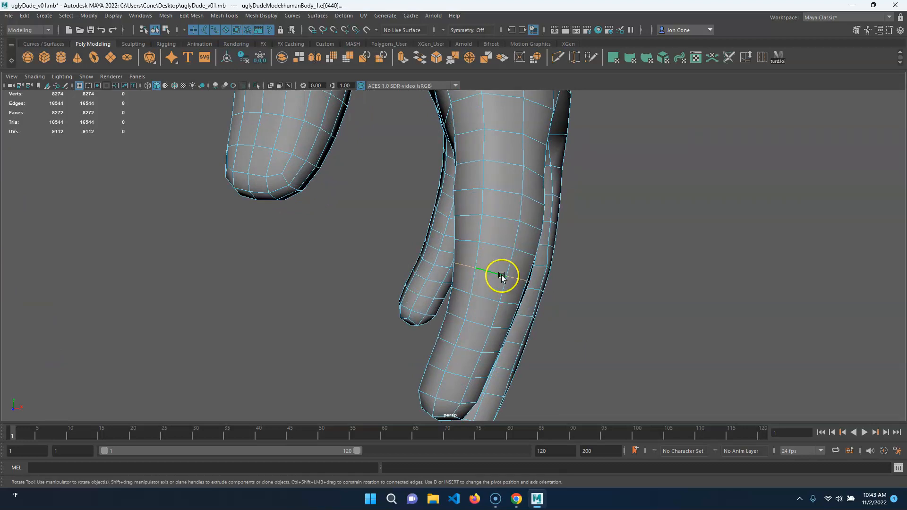
# Select the edge loop around the knee and the one around the ankle to inspect the leg's topology
pyautogui.keyDown('alt'); pyautogui.moveTo(486, 265); pyautogui.dragTo(439, 311, button='right'); pyautogui.keyUp('alt')
pyautogui.keyDown('alt'); pyautogui.moveTo(439, 311); pyautogui.dragTo(491, 327); pyautogui.keyUp('alt')
pyautogui.keyDown('alt'); pyautogui.moveTo(491, 327); pyautogui.dragTo(509, 329, button='right'); pyautogui.keyUp('alt')
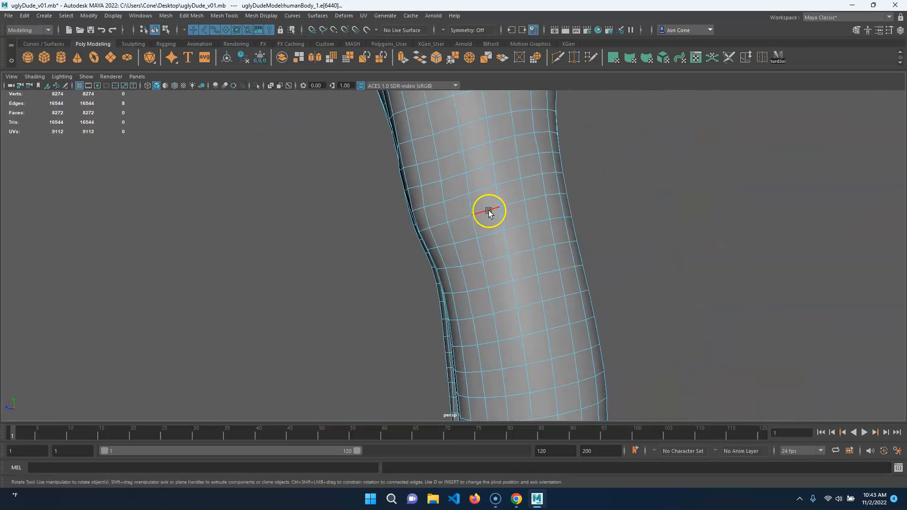
pyautogui.keyDown('alt'); pyautogui.moveTo(565, 254); pyautogui.dragTo(496, 251); pyautogui.keyUp('alt')
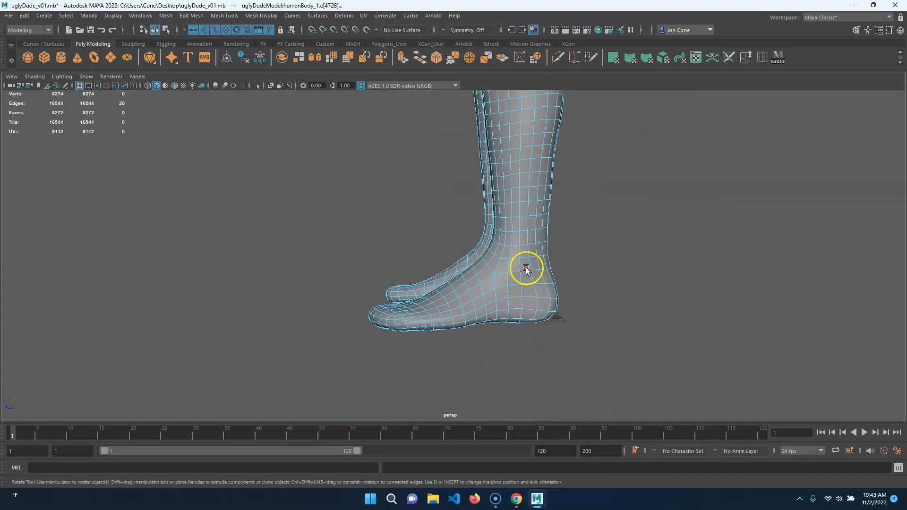
pyautogui.keyDown('alt'); pyautogui.moveTo(578, 301); pyautogui.dragTo(630, 314); pyautogui.keyUp('alt')
pyautogui.keyDown('alt'); pyautogui.moveTo(630, 314); pyautogui.dragTo(427, 214, button='right'); pyautogui.keyUp('alt')
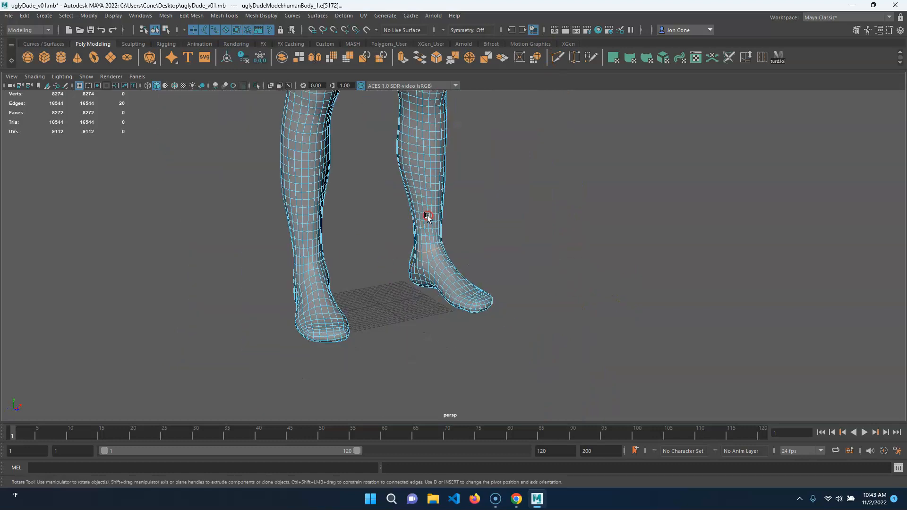
# Inspect the edge flow of the upper body and face, and return the body to object selection
pyautogui.keyDown('alt'); pyautogui.moveTo(427, 215); pyautogui.dragTo(467, 384, button='middle'); pyautogui.keyUp('alt')
pyautogui.keyDown('alt'); pyautogui.moveTo(466, 385); pyautogui.dragTo(378, 288, button='right'); pyautogui.keyUp('alt')
pyautogui.keyDown('alt'); pyautogui.moveTo(485, 198); pyautogui.dragTo(456, 401, button='middle'); pyautogui.keyUp('alt')
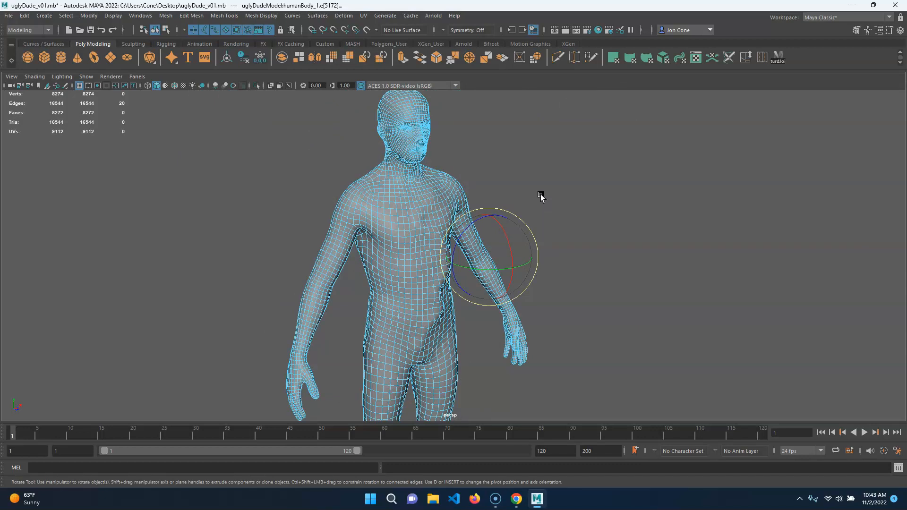
pyautogui.keyDown('alt'); pyautogui.moveTo(401, 279); pyautogui.dragTo(534, 293, button='right'); pyautogui.keyUp('alt')
pyautogui.keyDown('alt'); pyautogui.moveTo(534, 294); pyautogui.dragTo(633, 391); pyautogui.keyUp('alt')
pyautogui.keyDown('alt'); pyautogui.moveTo(420, 340); pyautogui.dragTo(534, 365, button='right'); pyautogui.keyUp('alt')
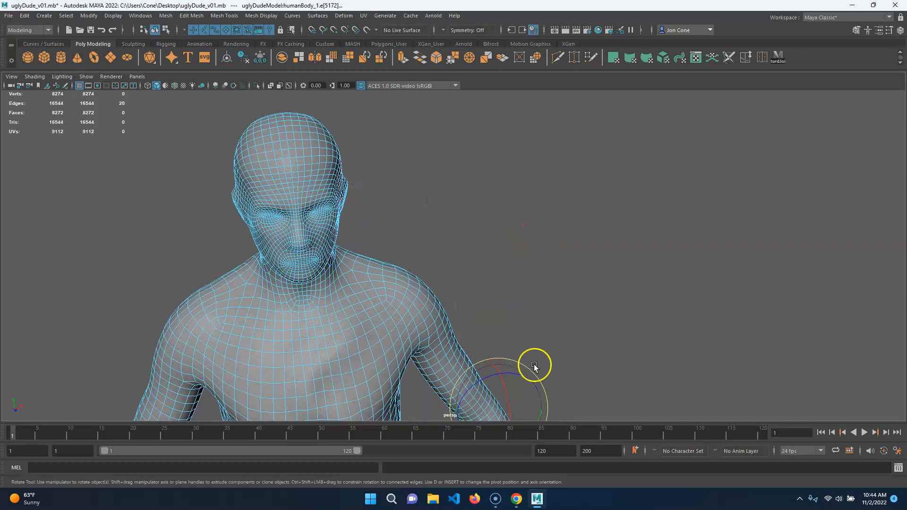
pyautogui.keyDown('alt'); pyautogui.moveTo(535, 365); pyautogui.dragTo(627, 355); pyautogui.keyUp('alt')
pyautogui.keyDown('alt'); pyautogui.moveTo(628, 354); pyautogui.dragTo(591, 316, button='middle'); pyautogui.keyUp('alt')
pyautogui.moveTo(379, 246); pyautogui.dragTo(454, 191, button='right')
# Examine the mesh wireframe across the shoulders, torso, arms and legs
pyautogui.keyDown('alt'); pyautogui.moveTo(453, 266); pyautogui.dragTo(571, 336, button='middle'); pyautogui.keyUp('alt')
pyautogui.keyDown('alt'); pyautogui.moveTo(571, 336); pyautogui.dragTo(506, 331); pyautogui.keyUp('alt')
pyautogui.keyDown('alt'); pyautogui.moveTo(507, 330); pyautogui.dragTo(616, 381, button='right'); pyautogui.keyUp('alt')
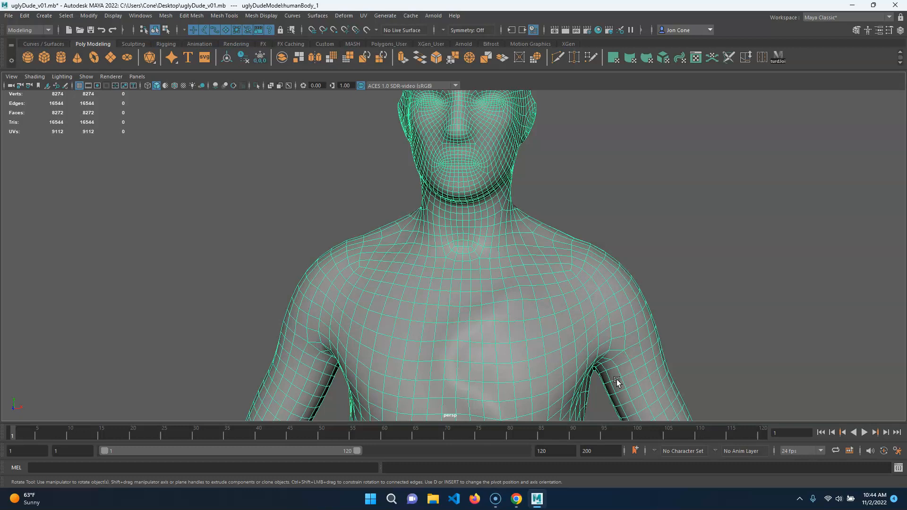
pyautogui.keyDown('alt'); pyautogui.moveTo(534, 407); pyautogui.dragTo(466, 336, button='right'); pyautogui.keyUp('alt')
pyautogui.keyDown('alt'); pyautogui.moveTo(553, 359); pyautogui.dragTo(555, 236, button='middle'); pyautogui.keyUp('alt')
pyautogui.keyDown('alt'); pyautogui.moveTo(586, 285); pyautogui.dragTo(596, 347, button='middle'); pyautogui.keyUp('alt')
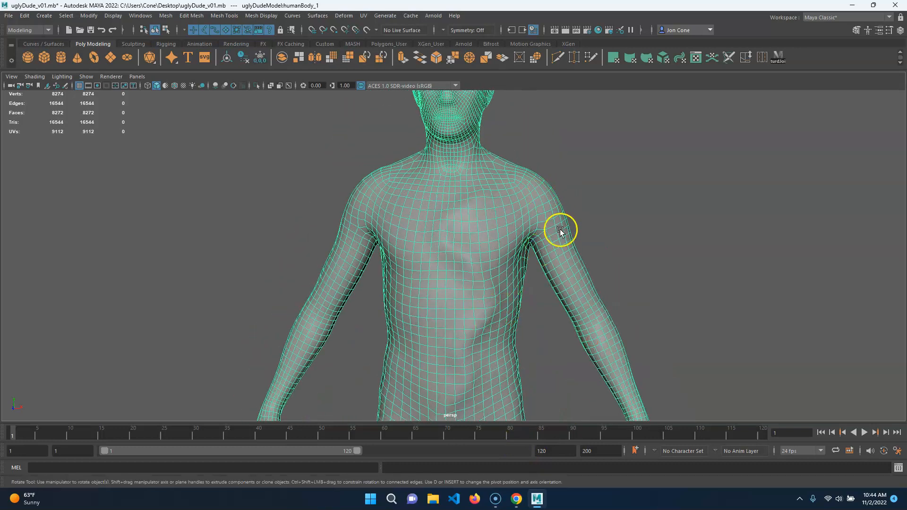
pyautogui.keyDown('alt'); pyautogui.moveTo(617, 397); pyautogui.dragTo(539, 275); pyautogui.keyUp('alt')
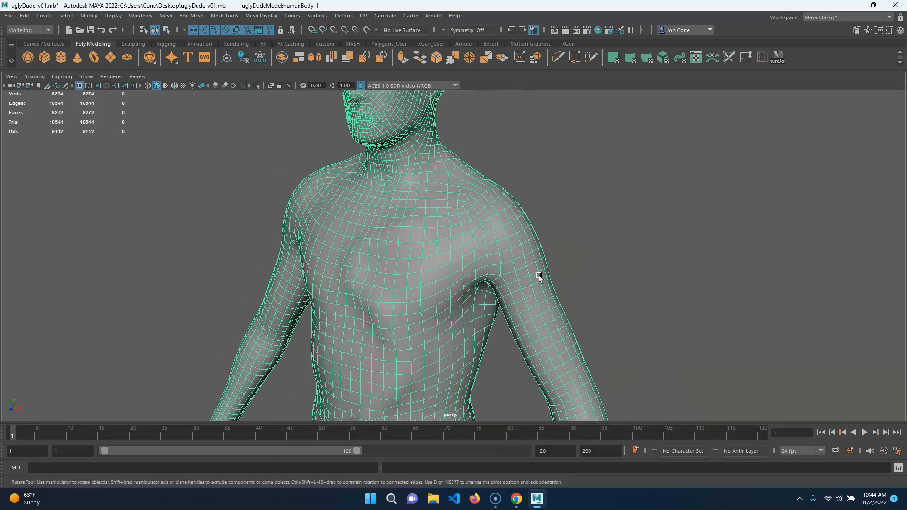
pyautogui.keyDown('alt'); pyautogui.moveTo(610, 346); pyautogui.dragTo(536, 310, button='right'); pyautogui.keyUp('alt')
pyautogui.keyDown('alt'); pyautogui.moveTo(537, 310); pyautogui.dragTo(488, 176); pyautogui.keyUp('alt')
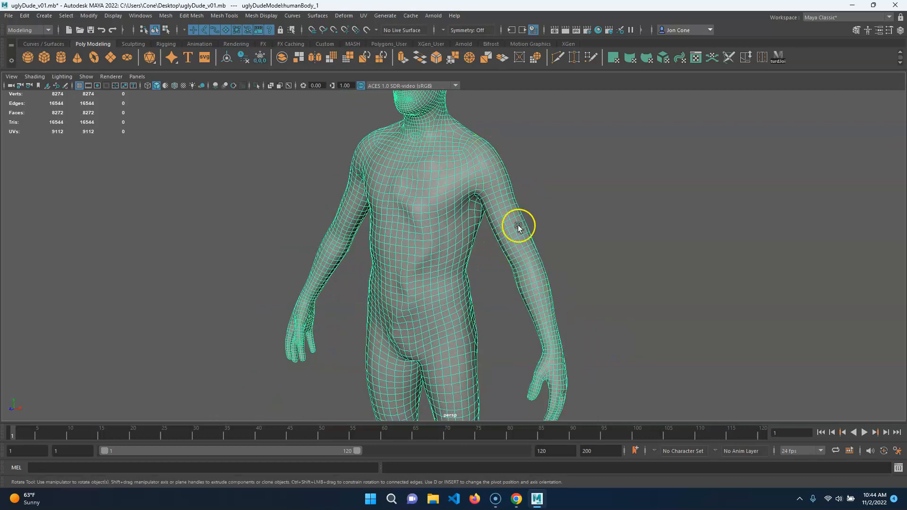
pyautogui.keyDown('alt'); pyautogui.moveTo(542, 394); pyautogui.dragTo(509, 162); pyautogui.keyUp('alt')
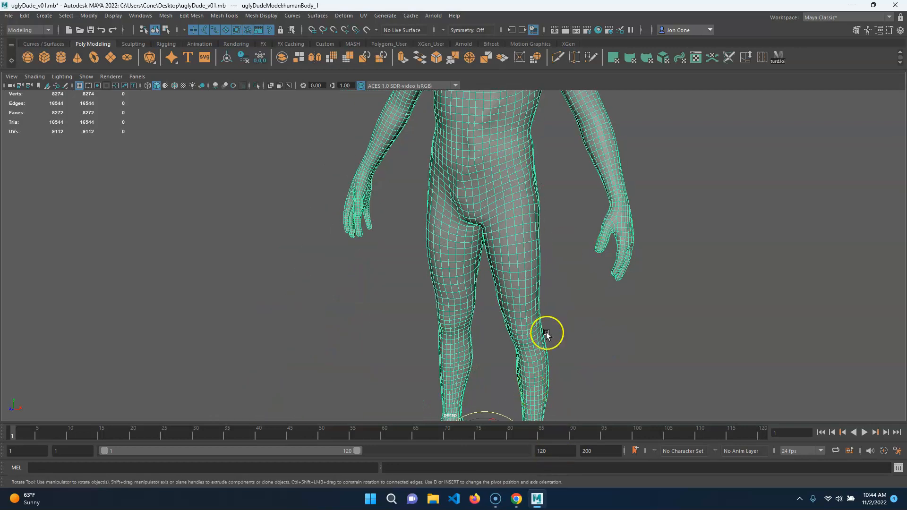
pyautogui.keyDown('alt'); pyautogui.moveTo(525, 245); pyautogui.dragTo(522, 417, button='middle'); pyautogui.keyUp('alt')
pyautogui.keyDown('alt'); pyautogui.moveTo(523, 418); pyautogui.dragTo(554, 424, button='right'); pyautogui.keyUp('alt')
# Start the Joint Tool with its settings shown and place the first joint inside the shoulder
pyautogui.click(134, 44)
pyautogui.click(166, 44)
pyautogui.click(145, 104)
pyautogui.click(890, 30)
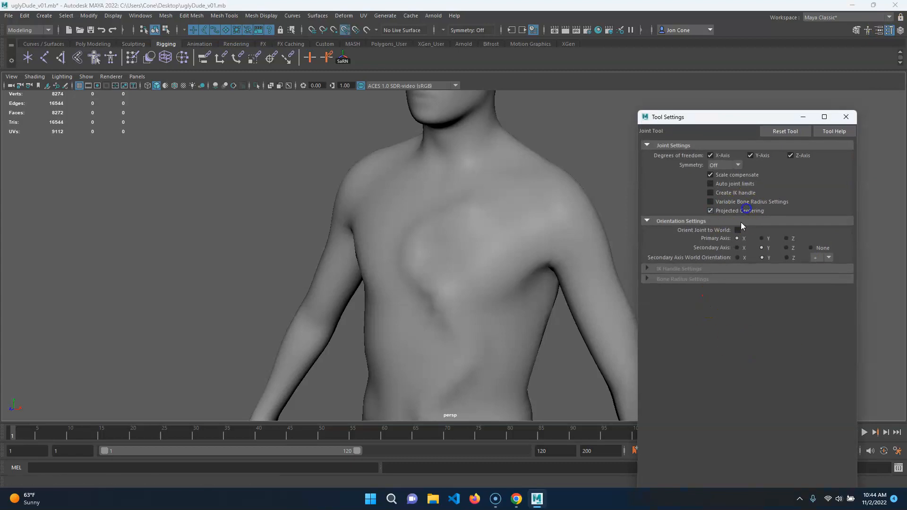
pyautogui.keyDown('alt'); pyautogui.moveTo(551, 264); pyautogui.dragTo(400, 253, button='middle'); pyautogui.keyUp('alt')
pyautogui.keyDown('alt'); pyautogui.moveTo(400, 254); pyautogui.dragTo(457, 241); pyautogui.keyUp('alt')
pyautogui.keyDown('alt'); pyautogui.moveTo(491, 156); pyautogui.dragTo(443, 241, button='middle'); pyautogui.keyUp('alt')
pyautogui.click(471, 211)
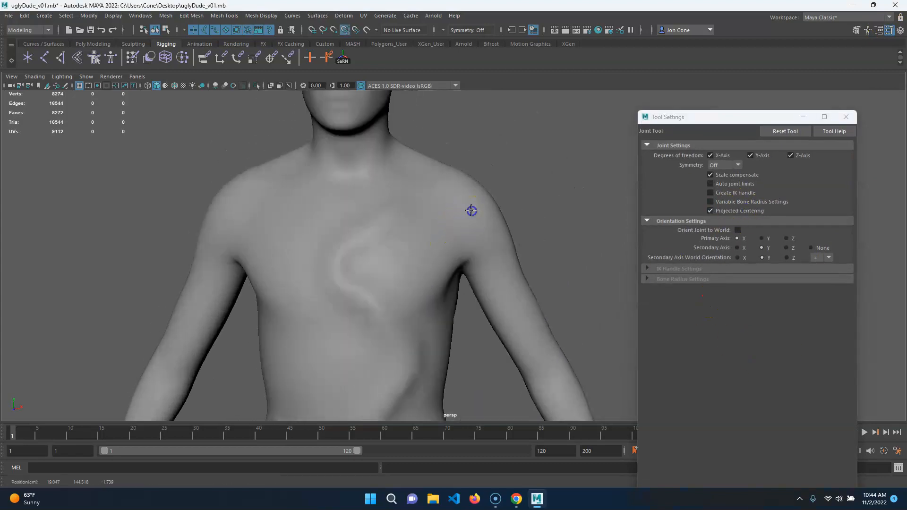
# Turn on X-ray display of joints and extend the chain with joints at the elbow and wrist
pyautogui.keyDown('alt'); pyautogui.moveTo(527, 347); pyautogui.dragTo(512, 308, button='middle'); pyautogui.keyUp('alt')
pyautogui.click(290, 87)
pyautogui.keyDown('alt'); pyautogui.moveTo(576, 351); pyautogui.dragTo(541, 359, button='middle'); pyautogui.keyUp('alt')
pyautogui.click(492, 344)
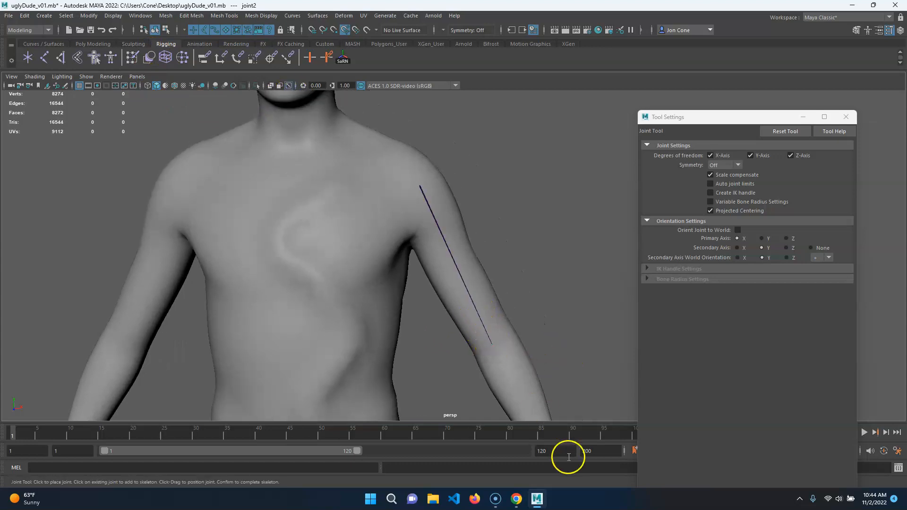
pyautogui.keyDown('alt'); pyautogui.moveTo(500, 249); pyautogui.dragTo(483, 194, button='middle'); pyautogui.keyUp('alt')
pyautogui.click(480, 279)
# Continue the chain with joints at the knuckle, middle and tip of a finger, and finish the skeleton with the Rotate tool
pyautogui.keyDown('alt'); pyautogui.moveTo(518, 403); pyautogui.dragTo(386, 354); pyautogui.keyUp('alt')
pyautogui.keyDown('alt'); pyautogui.moveTo(400, 359); pyautogui.dragTo(430, 357); pyautogui.keyUp('alt')
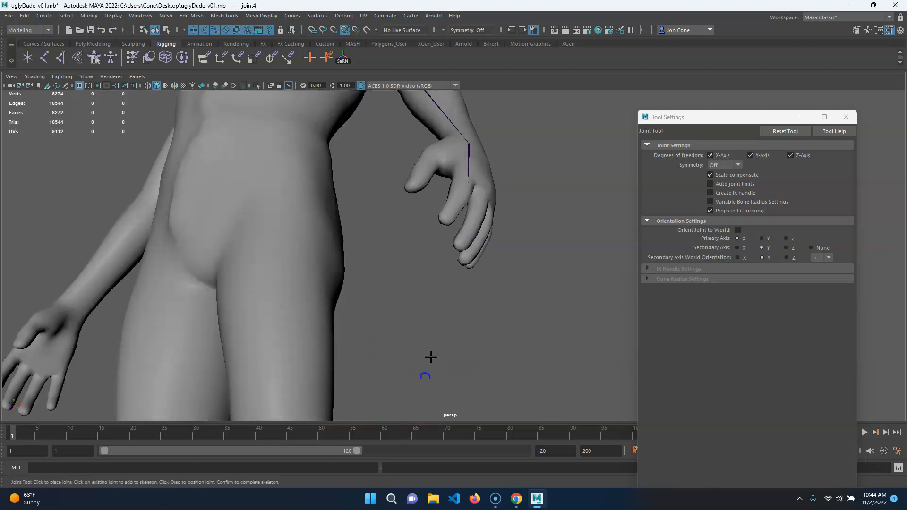
pyautogui.click(442, 219)
pyautogui.scroll(-3, 508, 298)
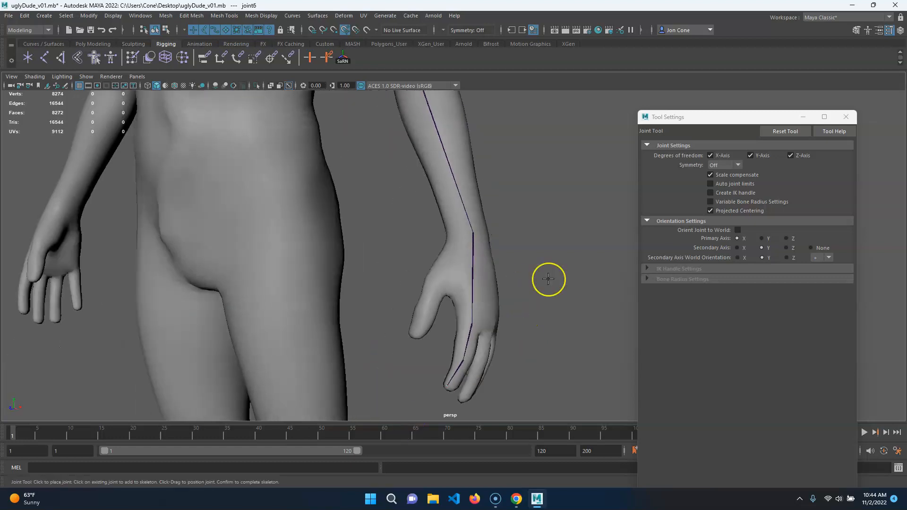
pyautogui.keyDown('alt'); pyautogui.moveTo(494, 287); pyautogui.dragTo(508, 243); pyautogui.keyUp('alt')
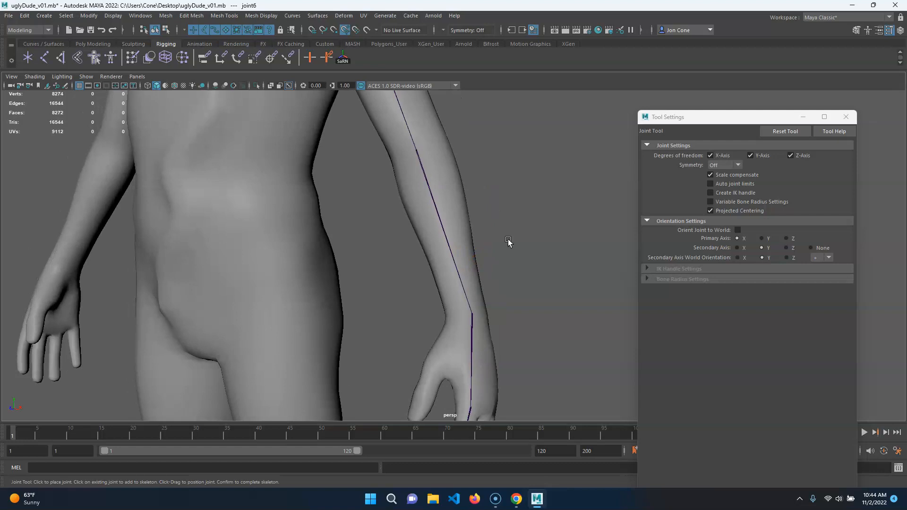
pyautogui.press('e')
# Try moving the elbow joint outward, away from the arm, and undo the move
pyautogui.keyDown('alt'); pyautogui.moveTo(462, 193); pyautogui.dragTo(449, 337); pyautogui.keyUp('alt')
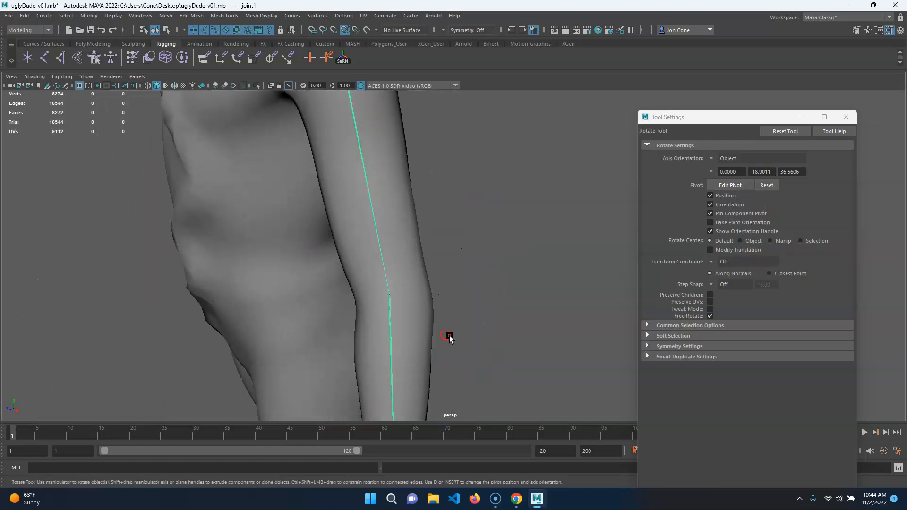
pyautogui.click(385, 303)
pyautogui.keyDown('alt'); pyautogui.moveTo(385, 303); pyautogui.dragTo(459, 263); pyautogui.keyUp('alt')
pyautogui.press('w')
pyautogui.press('d')
pyautogui.moveTo(498, 225)
pyautogui.mouseDown()
pyautogui.moveTo(516, 217)
pyautogui.moveTo(488, 238)
pyautogui.moveTo(515, 219)
pyautogui.mouseUp()
pyautogui.press('d')
pyautogui.hotkey('ctrl', 'z')
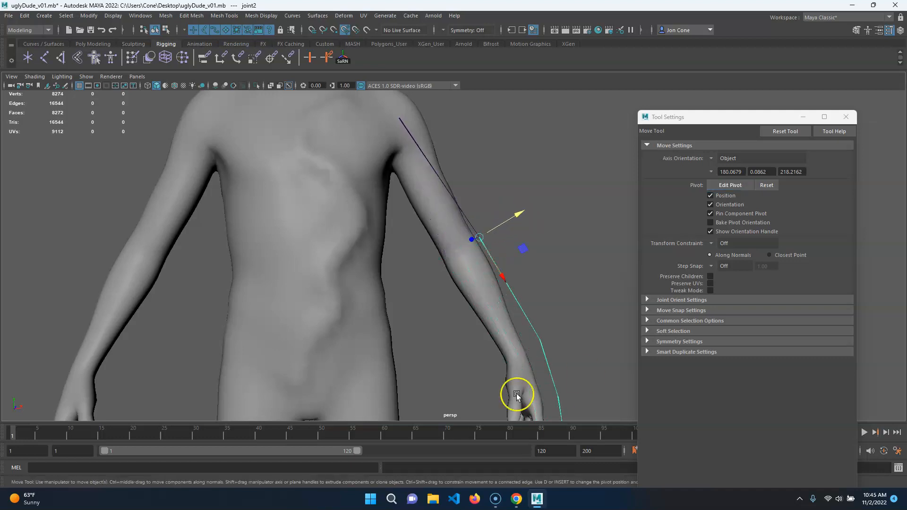
pyautogui.keyDown('alt'); pyautogui.moveTo(549, 364); pyautogui.dragTo(539, 302, button='middle'); pyautogui.keyUp('alt')
pyautogui.keyDown('alt'); pyautogui.moveTo(494, 310); pyautogui.dragTo(396, 264); pyautogui.keyUp('alt')
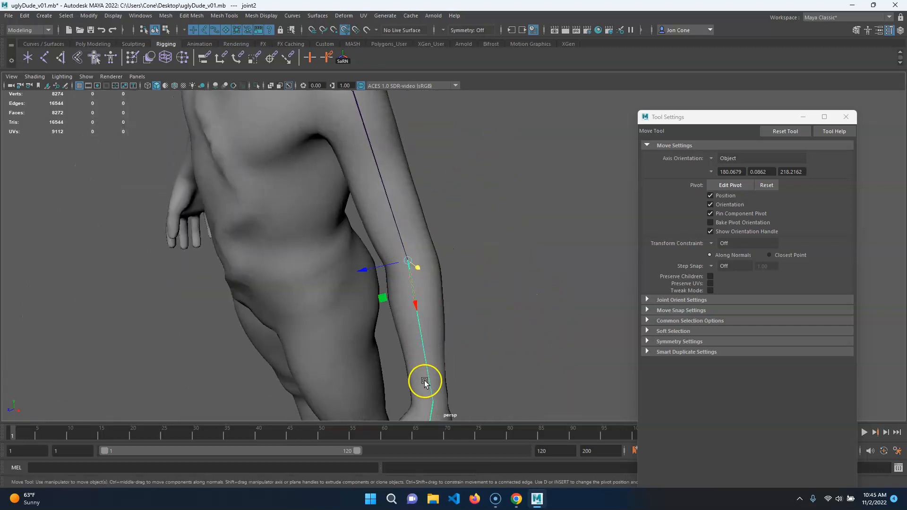
# Select a joint in the arm chain and step the selection down the joint hierarchy
pyautogui.keyDown('alt'); pyautogui.moveTo(384, 135); pyautogui.dragTo(389, 200, button='middle'); pyautogui.keyUp('alt')
pyautogui.click(380, 193)
pyautogui.keyDown('alt'); pyautogui.moveTo(402, 245); pyautogui.dragTo(395, 194, button='middle'); pyautogui.keyUp('alt')
pyautogui.press('Down')
pyautogui.press('Down')
pyautogui.press('Down')
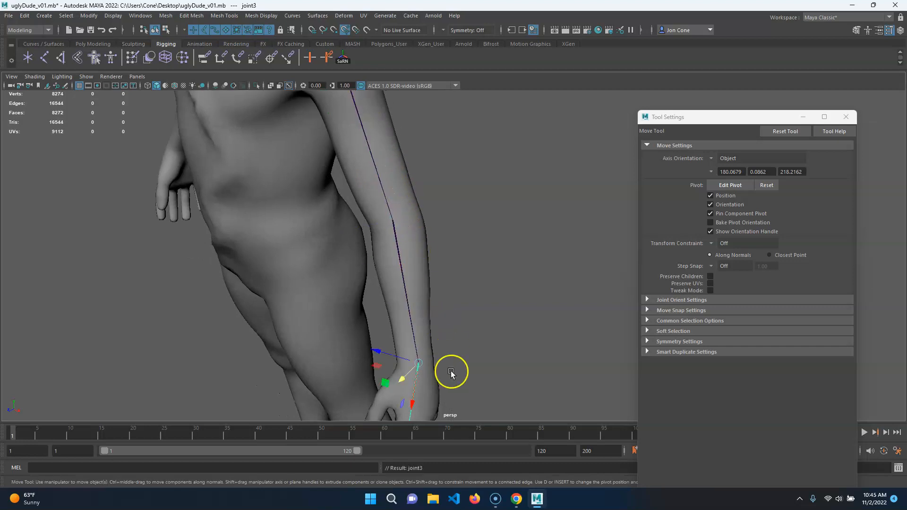
# Try moving the elbow joint outward together with its child joints, check the shoulder joint, and undo the move
pyautogui.keyDown('alt'); pyautogui.moveTo(464, 361); pyautogui.dragTo(418, 293); pyautogui.keyUp('alt')
pyautogui.click(417, 262)
pyautogui.keyDown('alt'); pyautogui.moveTo(418, 262); pyautogui.dragTo(338, 288); pyautogui.keyUp('alt')
pyautogui.moveTo(387, 205); pyautogui.dragTo(440, 183)
pyautogui.keyDown('alt'); pyautogui.moveTo(452, 276); pyautogui.dragTo(442, 185); pyautogui.keyUp('alt')
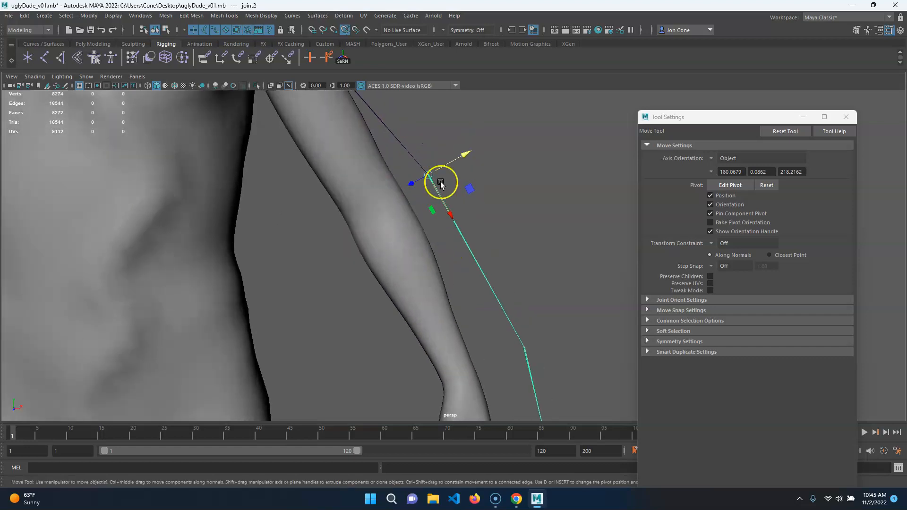
pyautogui.keyDown('alt'); pyautogui.moveTo(501, 322); pyautogui.dragTo(556, 504, button='middle'); pyautogui.keyUp('alt')
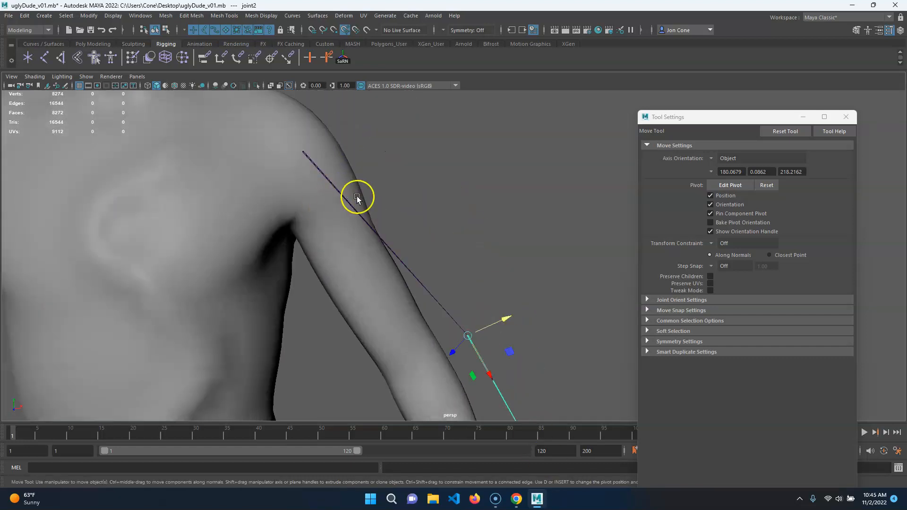
pyautogui.click(305, 152)
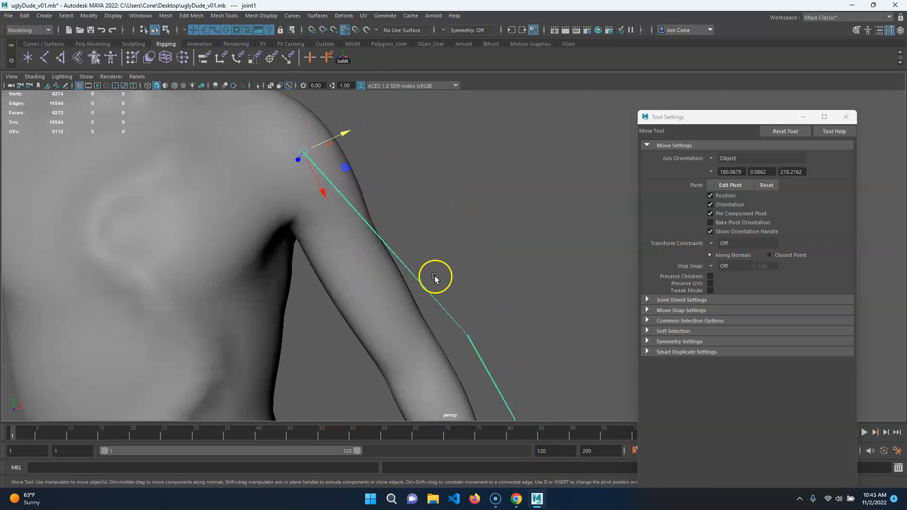
pyautogui.keyDown('alt'); pyautogui.moveTo(482, 361); pyautogui.dragTo(432, 308, button='middle'); pyautogui.keyUp('alt')
pyautogui.hotkey('ctrl', 'z')
pyautogui.hotkey('ctrl', 'z')
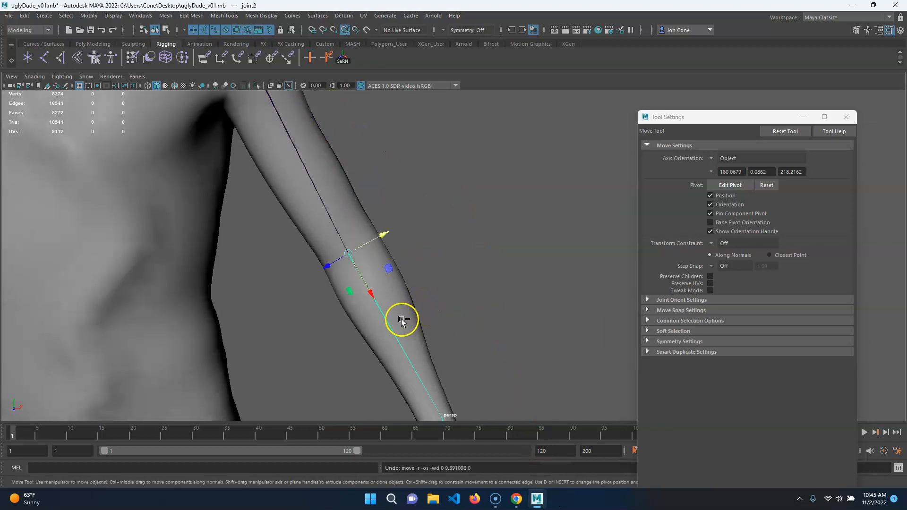
# Move only the elbow joint outward by editing its pivot so the child joints stay in place, and select the shoulder joint
pyautogui.press('d')
pyautogui.moveTo(391, 233); pyautogui.dragTo(430, 215)
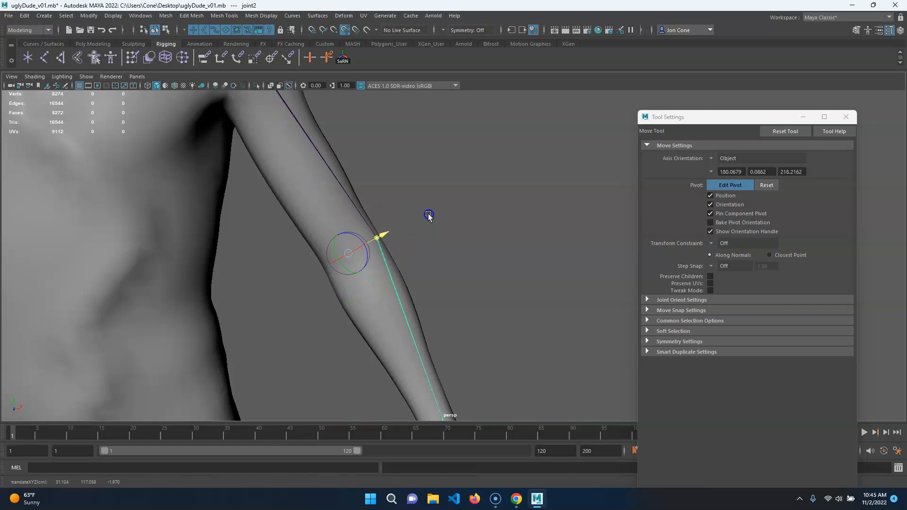
pyautogui.keyDown('alt'); pyautogui.moveTo(460, 382); pyautogui.dragTo(441, 259, button='middle'); pyautogui.keyUp('alt')
pyautogui.keyDown('alt'); pyautogui.moveTo(405, 189); pyautogui.dragTo(495, 397, button='middle'); pyautogui.keyUp('alt')
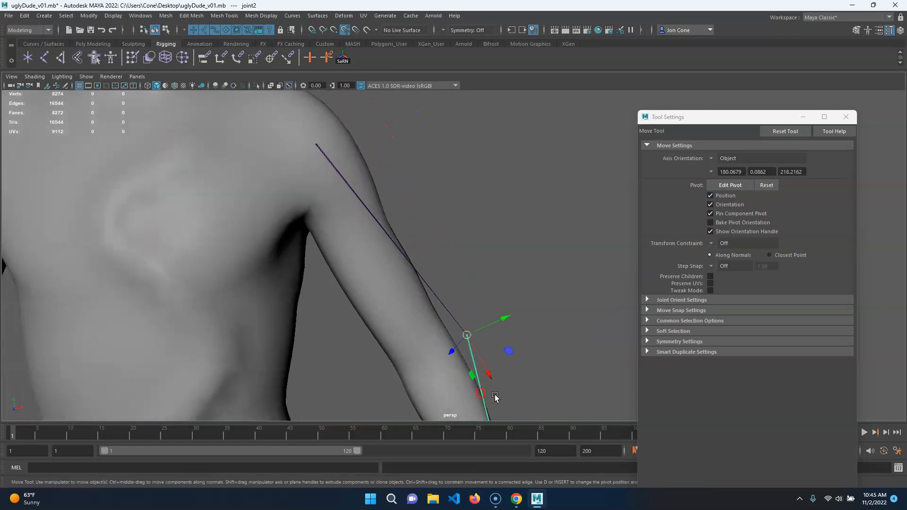
pyautogui.click(340, 178)
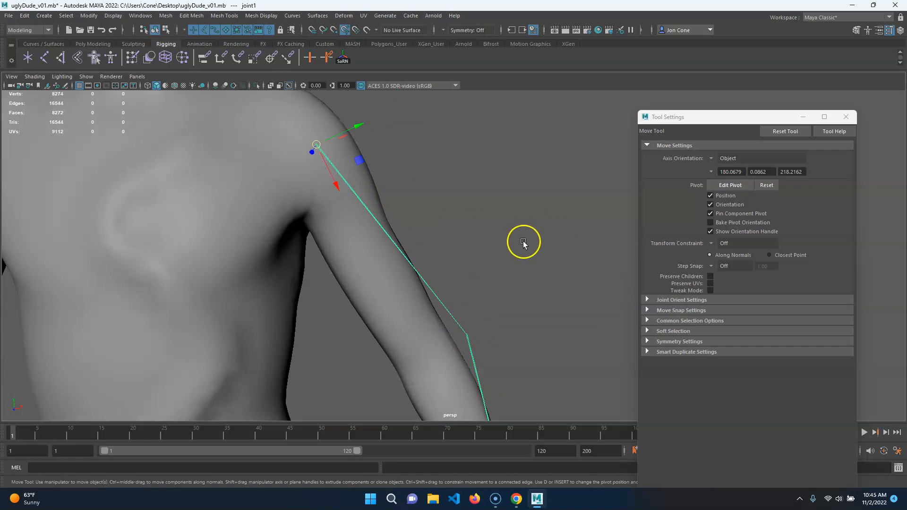
# Delete the arm joint chain from the shoulder joint down and close the Move tool's settings window
pyautogui.keyDown('alt'); pyautogui.moveTo(433, 393); pyautogui.dragTo(411, 331, button='right'); pyautogui.keyUp('alt')
pyautogui.keyDown('alt'); pyautogui.moveTo(411, 330); pyautogui.dragTo(432, 211, button='middle'); pyautogui.keyUp('alt')
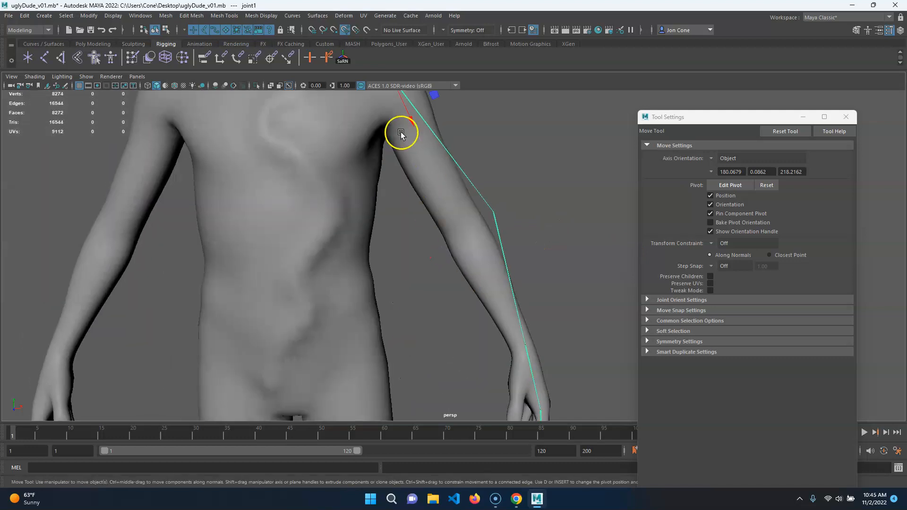
pyautogui.keyDown('alt'); pyautogui.moveTo(439, 384); pyautogui.dragTo(456, 451, button='middle'); pyautogui.keyUp('alt')
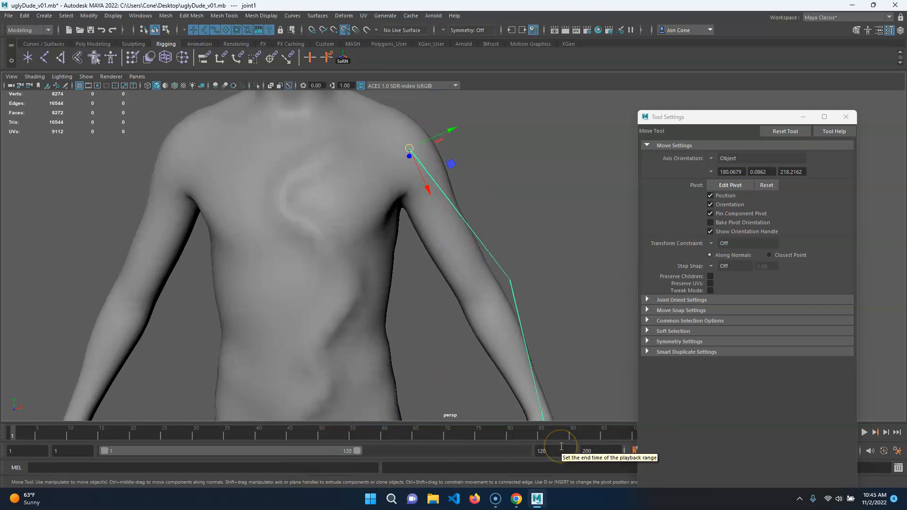
pyautogui.press('Delete')
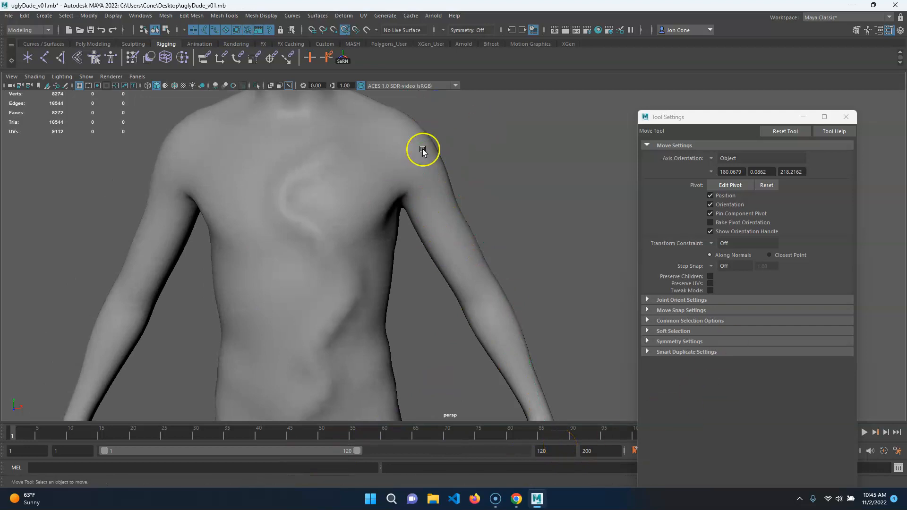
pyautogui.click(846, 116)
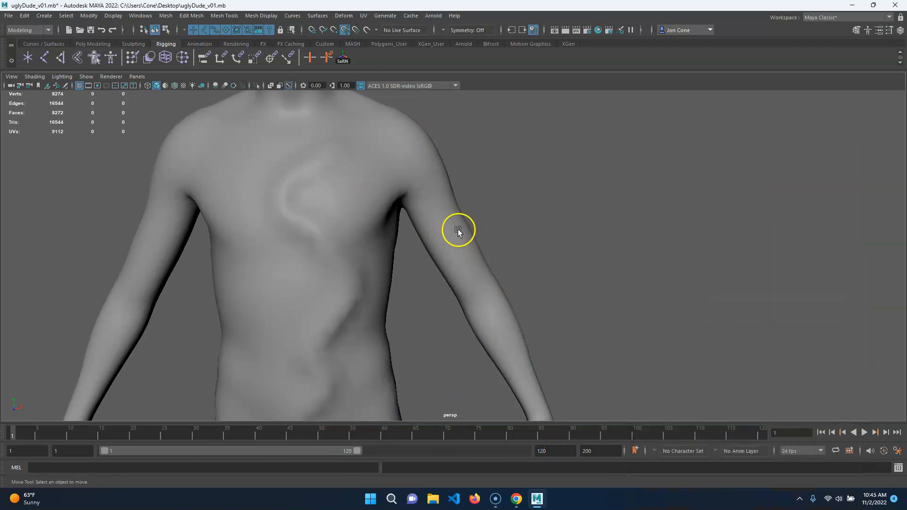
# Select the body mesh and examine its edge flow around the character's shoulder, armpit and torso
pyautogui.scroll(-3, 492, 271)
pyautogui.click(365, 324)
pyautogui.scroll(8, 581, 320)
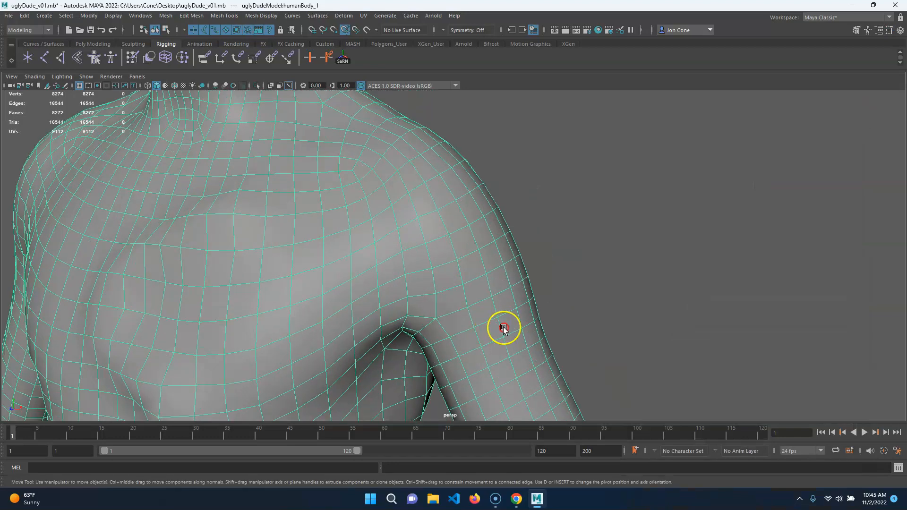
pyautogui.keyDown('alt'); pyautogui.moveTo(504, 327); pyautogui.dragTo(510, 306, button='middle'); pyautogui.keyUp('alt')
pyautogui.keyDown('alt'); pyautogui.moveTo(516, 283); pyautogui.dragTo(590, 368, button='right'); pyautogui.keyUp('alt')
pyautogui.keyDown('alt'); pyautogui.moveTo(590, 366); pyautogui.dragTo(657, 123, button='middle'); pyautogui.keyUp('alt')
pyautogui.keyDown('alt'); pyautogui.moveTo(611, 215); pyautogui.dragTo(477, 288, button='right'); pyautogui.keyUp('alt')
pyautogui.keyDown('alt'); pyautogui.moveTo(477, 288); pyautogui.dragTo(495, 175, button='middle'); pyautogui.keyUp('alt')
# Examine the body mesh's topology on the feet, knees, thighs and groin from several sides
pyautogui.keyDown('alt'); pyautogui.moveTo(534, 337); pyautogui.dragTo(543, 186, button='middle'); pyautogui.keyUp('alt')
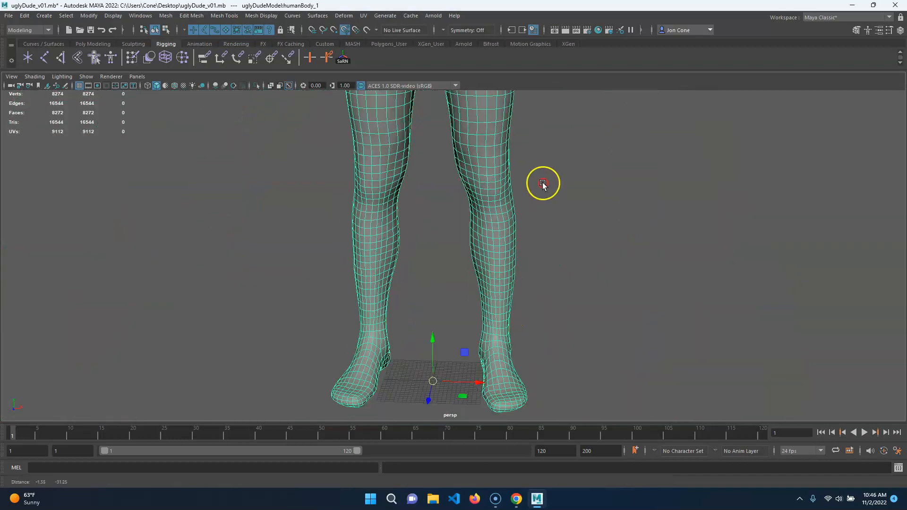
pyautogui.keyDown('alt'); pyautogui.moveTo(563, 335); pyautogui.dragTo(575, 232, button='middle'); pyautogui.keyUp('alt')
pyautogui.keyDown('alt'); pyautogui.moveTo(624, 274); pyautogui.dragTo(366, 302); pyautogui.keyUp('alt')
pyautogui.keyDown('alt'); pyautogui.moveTo(366, 302); pyautogui.dragTo(560, 346, button='right'); pyautogui.keyUp('alt')
pyautogui.keyDown('alt'); pyautogui.moveTo(560, 345); pyautogui.dragTo(482, 457, button='middle'); pyautogui.keyUp('alt')
pyautogui.keyDown('alt'); pyautogui.moveTo(401, 341); pyautogui.dragTo(544, 351); pyautogui.keyUp('alt')
pyautogui.keyDown('alt'); pyautogui.moveTo(610, 236); pyautogui.dragTo(546, 481, button='middle'); pyautogui.keyUp('alt')
pyautogui.keyDown('alt'); pyautogui.moveTo(454, 392); pyautogui.dragTo(485, 367); pyautogui.keyUp('alt')
pyautogui.keyDown('alt'); pyautogui.moveTo(485, 367); pyautogui.dragTo(535, 351, button='right'); pyautogui.keyUp('alt')
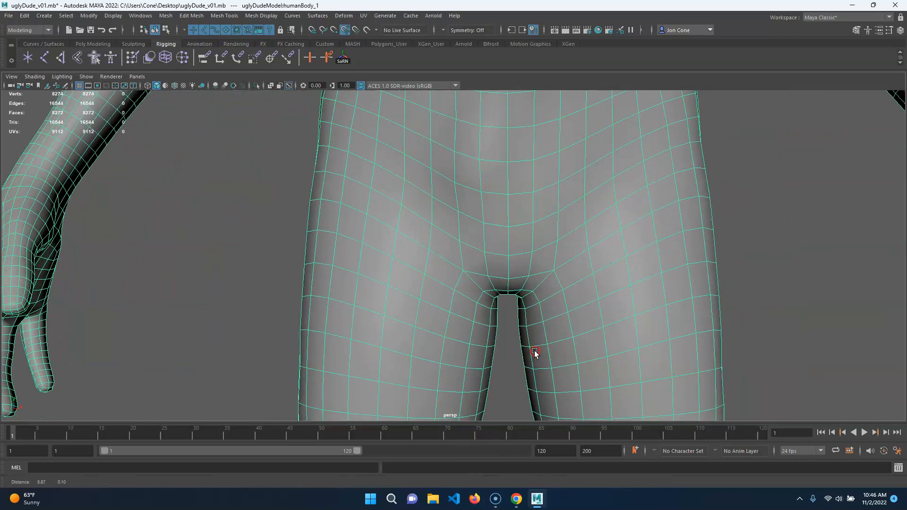
pyautogui.keyDown('alt'); pyautogui.moveTo(534, 350); pyautogui.dragTo(541, 216, button='middle'); pyautogui.keyUp('alt')
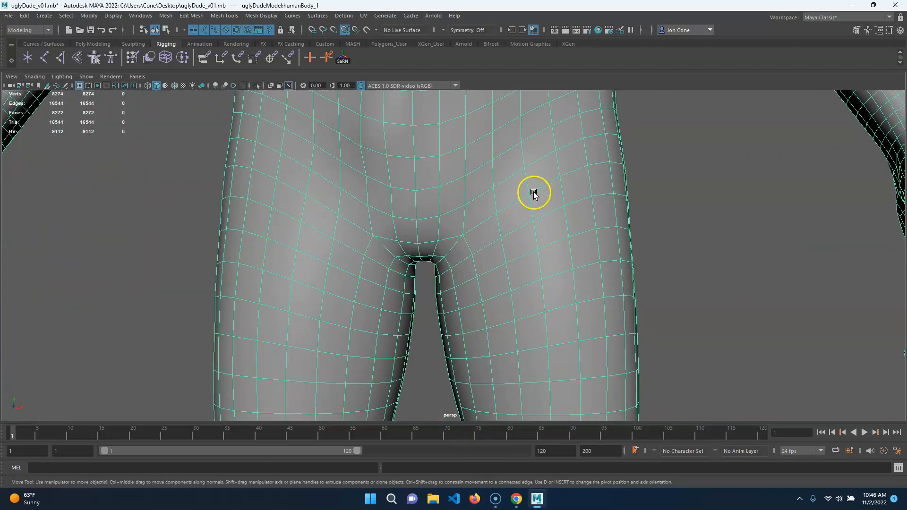
# Select an edge loop around the character's upper left thigh
pyautogui.click(543, 247)
pyautogui.keyDown('alt'); pyautogui.moveTo(624, 335); pyautogui.dragTo(665, 323); pyautogui.keyUp('alt')
pyautogui.keyDown('alt'); pyautogui.moveTo(665, 323); pyautogui.dragTo(536, 341, button='right'); pyautogui.keyUp('alt')
pyautogui.keyDown('alt'); pyautogui.moveTo(536, 340); pyautogui.dragTo(532, 148, button='middle'); pyautogui.keyUp('alt')
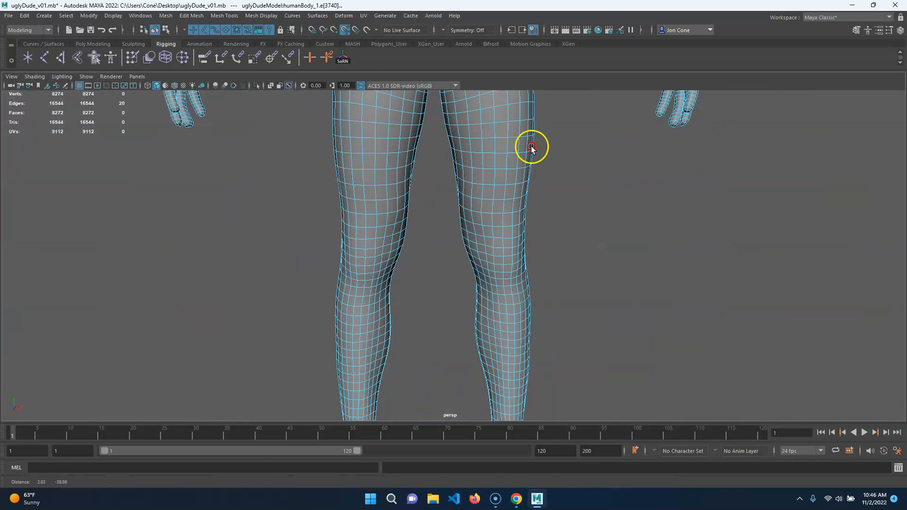
# Select the edge loop around the character's left knee and create a cluster from it
pyautogui.keyDown('alt'); pyautogui.moveTo(364, 279); pyautogui.dragTo(412, 278); pyautogui.keyUp('alt')
pyautogui.keyDown('alt'); pyautogui.moveTo(412, 278); pyautogui.dragTo(539, 247, button='right'); pyautogui.keyUp('alt')
pyautogui.doubleClick(540, 248)
pyautogui.keyDown('alt'); pyautogui.moveTo(637, 300); pyautogui.dragTo(547, 325); pyautogui.keyUp('alt')
pyautogui.keyDown('alt'); pyautogui.moveTo(346, 294); pyautogui.dragTo(482, 290); pyautogui.keyUp('alt')
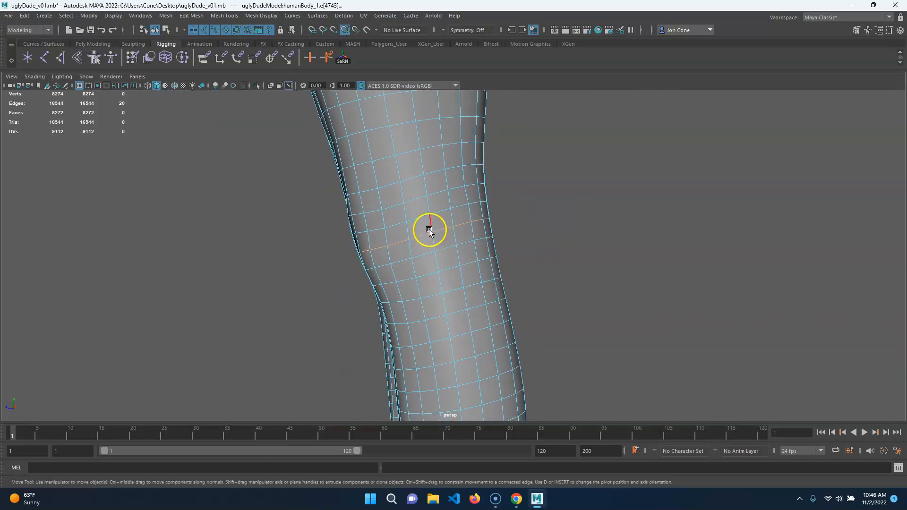
pyautogui.click(344, 16)
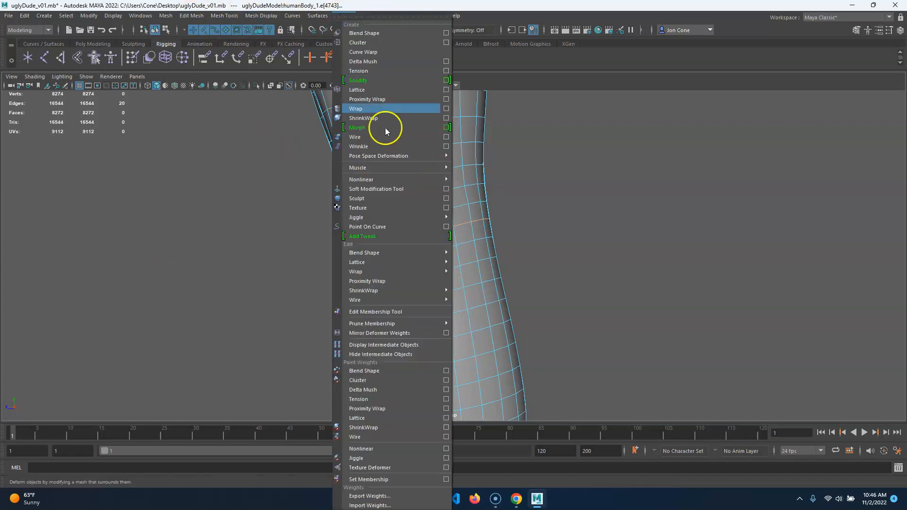
pyautogui.click(381, 41)
# Try moving the left knee cluster sideways and undo the move
pyautogui.keyDown('alt'); pyautogui.moveTo(531, 320); pyautogui.dragTo(631, 198); pyautogui.keyUp('alt')
pyautogui.keyDown('alt'); pyautogui.moveTo(615, 229); pyautogui.dragTo(537, 296); pyautogui.keyUp('alt')
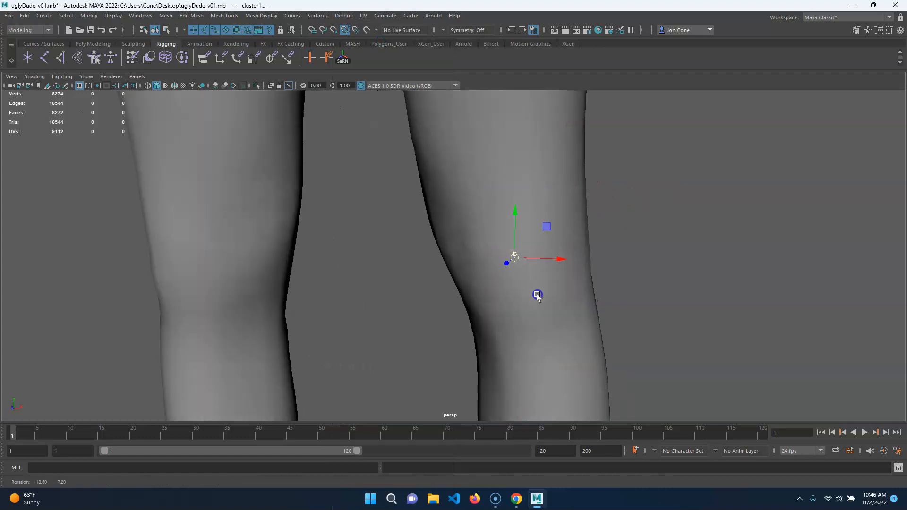
pyautogui.moveTo(514, 254); pyautogui.dragTo(554, 271)
pyautogui.hotkey('ctrl', 'z')
# Try a cluster on a band of faces above the character's right knee, test moving it, and delete it
pyautogui.keyDown('alt'); pyautogui.moveTo(511, 315); pyautogui.dragTo(378, 281, button='right'); pyautogui.keyUp('alt')
pyautogui.keyDown('alt'); pyautogui.moveTo(378, 281); pyautogui.dragTo(417, 298, button='middle'); pyautogui.keyUp('alt')
pyautogui.click(352, 262)
pyautogui.moveTo(341, 215); pyautogui.dragTo(316, 263, button='right')
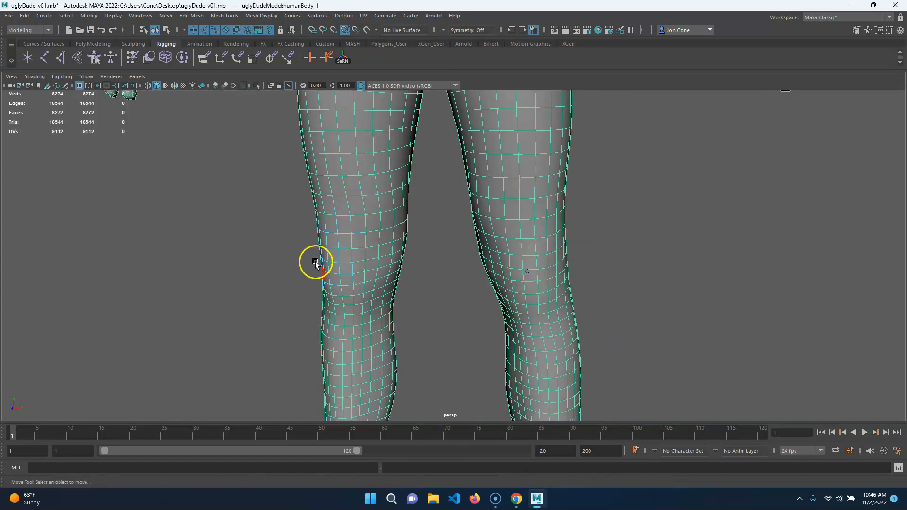
pyautogui.moveTo(279, 265); pyautogui.dragTo(414, 143)
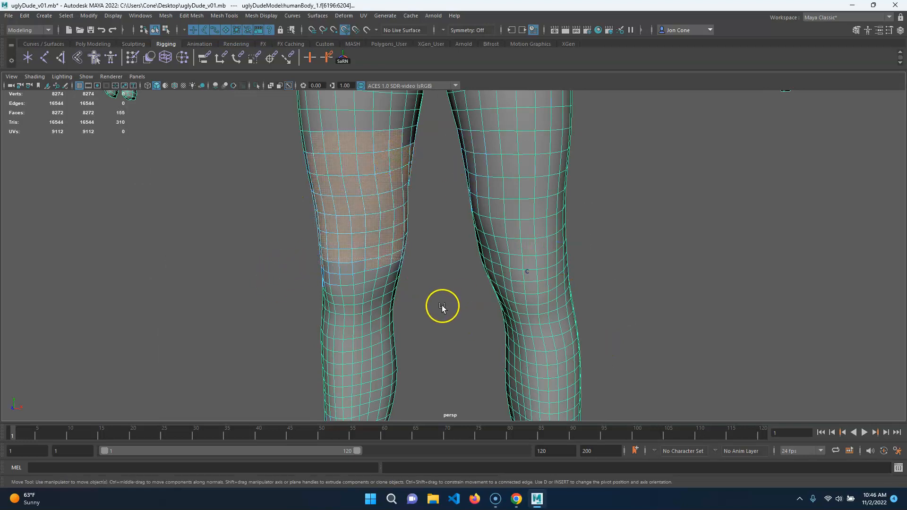
pyautogui.press('g')
pyautogui.moveTo(363, 203)
pyautogui.mouseDown()
pyautogui.moveTo(396, 229)
pyautogui.moveTo(357, 202)
pyautogui.mouseUp()
pyautogui.hotkey('ctrl', 'z')
pyautogui.keyDown('alt'); pyautogui.moveTo(461, 245); pyautogui.dragTo(427, 244); pyautogui.keyUp('alt')
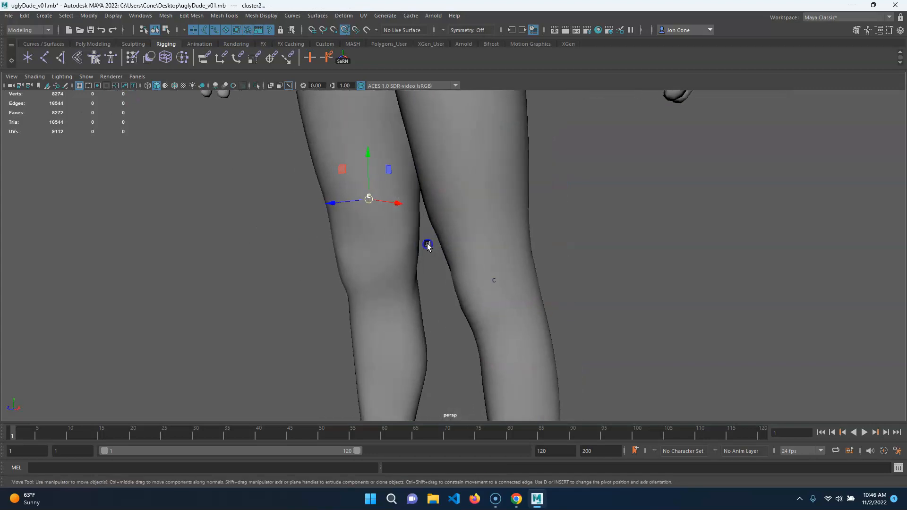
pyautogui.click(438, 249)
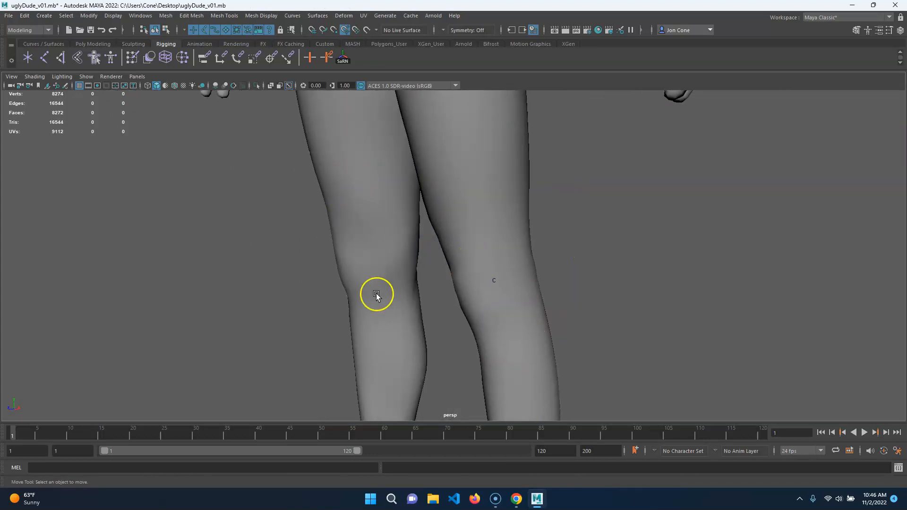
# Show the body mesh's vertices and examine them around the left knee cluster
pyautogui.keyDown('alt'); pyautogui.moveTo(376, 296); pyautogui.dragTo(525, 302, button='right'); pyautogui.keyUp('alt')
pyautogui.keyDown('alt'); pyautogui.moveTo(574, 331); pyautogui.dragTo(490, 301, button='middle'); pyautogui.keyUp('alt')
pyautogui.keyDown('alt'); pyautogui.moveTo(425, 284); pyautogui.dragTo(496, 269); pyautogui.keyUp('alt')
pyautogui.click(502, 258)
pyautogui.keyDown('alt'); pyautogui.moveTo(505, 276); pyautogui.dragTo(542, 293, button='right'); pyautogui.keyUp('alt')
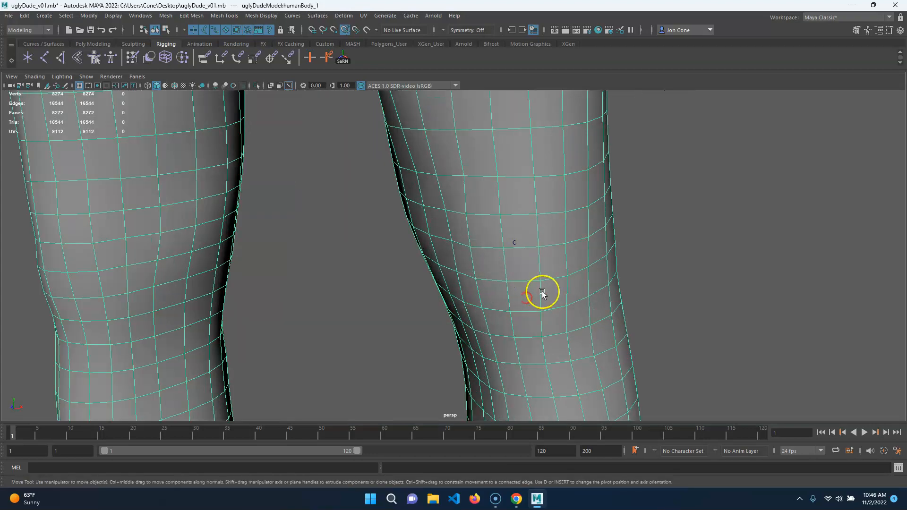
pyautogui.keyDown('alt'); pyautogui.moveTo(516, 295); pyautogui.dragTo(484, 308, button='middle'); pyautogui.keyUp('alt')
pyautogui.moveTo(482, 308); pyautogui.dragTo(486, 255, button='right')
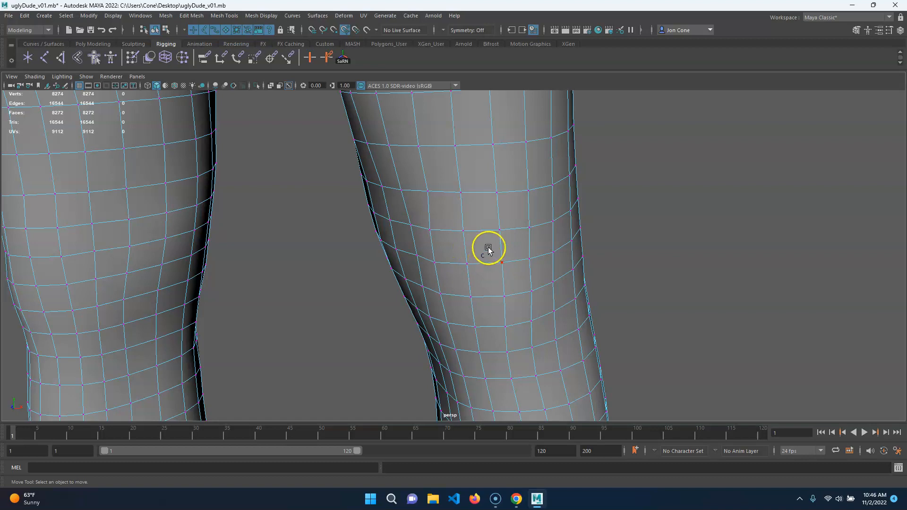
pyautogui.keyDown('alt'); pyautogui.moveTo(486, 255); pyautogui.dragTo(503, 269); pyautogui.keyUp('alt')
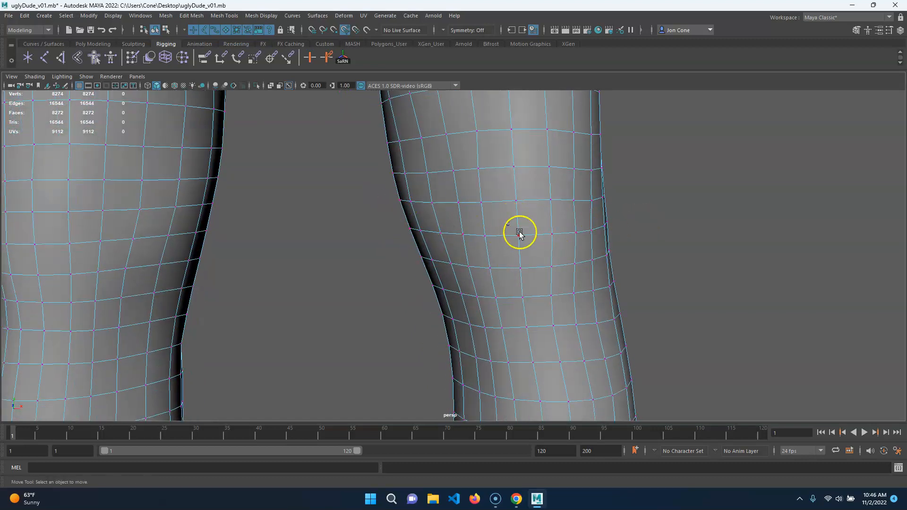
# Switch the body mesh to edge selection and select an edge loop around the left knee
pyautogui.moveTo(523, 236); pyautogui.dragTo(523, 187, button='right')
pyautogui.doubleClick(545, 235)
pyautogui.keyDown('alt'); pyautogui.moveTo(672, 295); pyautogui.dragTo(590, 296); pyautogui.keyUp('alt')
pyautogui.keyDown('alt'); pyautogui.moveTo(369, 277); pyautogui.dragTo(356, 277); pyautogui.keyUp('alt')
pyautogui.keyDown('alt'); pyautogui.moveTo(351, 359); pyautogui.dragTo(401, 326); pyautogui.keyUp('alt')
# Create a cluster from the edge loop around the character's left ankle
pyautogui.scroll(-5, 579, 339)
pyautogui.keyDown('alt'); pyautogui.moveTo(444, 284); pyautogui.dragTo(434, 95, button='middle'); pyautogui.keyUp('alt')
pyautogui.scroll(4, 505, 290)
pyautogui.keyDown('alt'); pyautogui.moveTo(504, 290); pyautogui.dragTo(413, 278); pyautogui.keyUp('alt')
pyautogui.click(388, 313)
pyautogui.press('g')
pyautogui.keyDown('alt'); pyautogui.moveTo(454, 276); pyautogui.dragTo(476, 356, button='middle'); pyautogui.keyUp('alt')
pyautogui.scroll(-5, 636, 285)
pyautogui.keyDown('alt'); pyautogui.moveTo(454, 193); pyautogui.dragTo(466, 317, button='middle'); pyautogui.keyUp('alt')
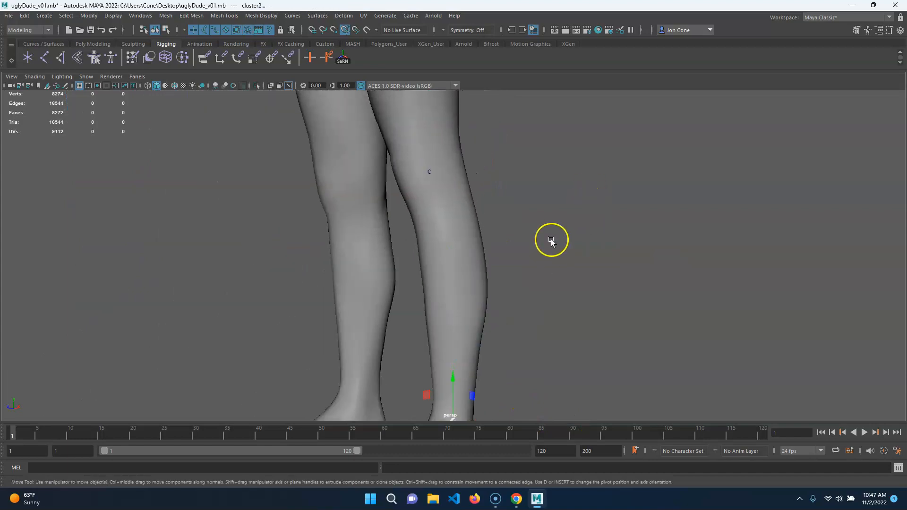
# Select only the left knee and ankle cluster handles and isolate them in the viewport
pyautogui.click(454, 284)
pyautogui.click(579, 323)
pyautogui.keyDown('alt'); pyautogui.moveTo(579, 323); pyautogui.dragTo(478, 346, button='right'); pyautogui.keyUp('alt')
pyautogui.moveTo(387, 397); pyautogui.dragTo(569, 187)
pyautogui.keyDown('shift'); pyautogui.click(392, 287); pyautogui.keyUp('shift')
pyautogui.keyDown('alt'); pyautogui.moveTo(433, 306); pyautogui.dragTo(485, 306, button='right'); pyautogui.keyUp('alt')
pyautogui.keyDown('alt'); pyautogui.moveTo(486, 305); pyautogui.dragTo(527, 318, button='middle'); pyautogui.keyUp('alt')
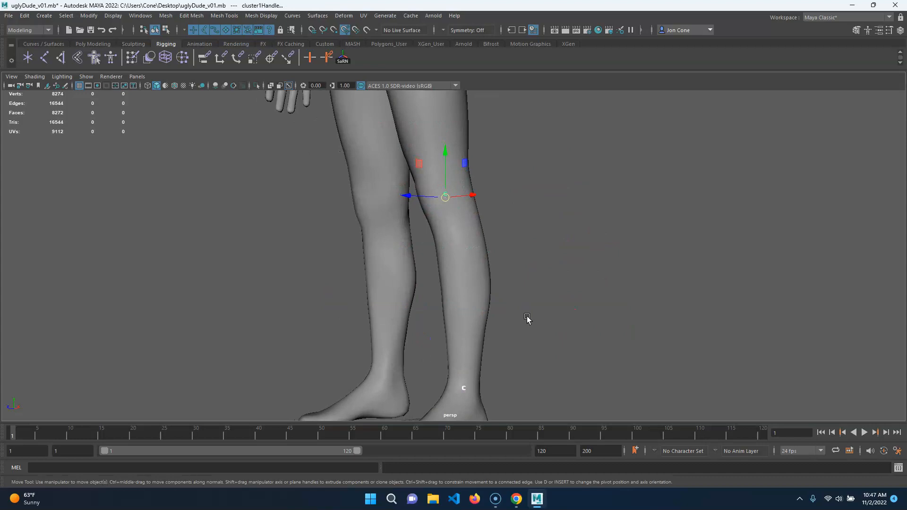
pyautogui.hotkey('ctrl', '1')
pyautogui.click(532, 303)
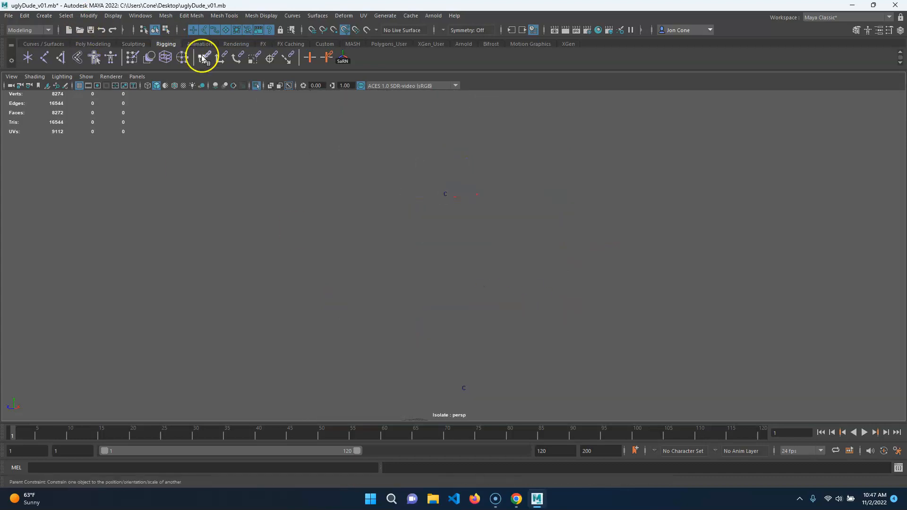
# Draw a straight CV curve point-snapped between the knee and ankle clusters
pyautogui.click(44, 15)
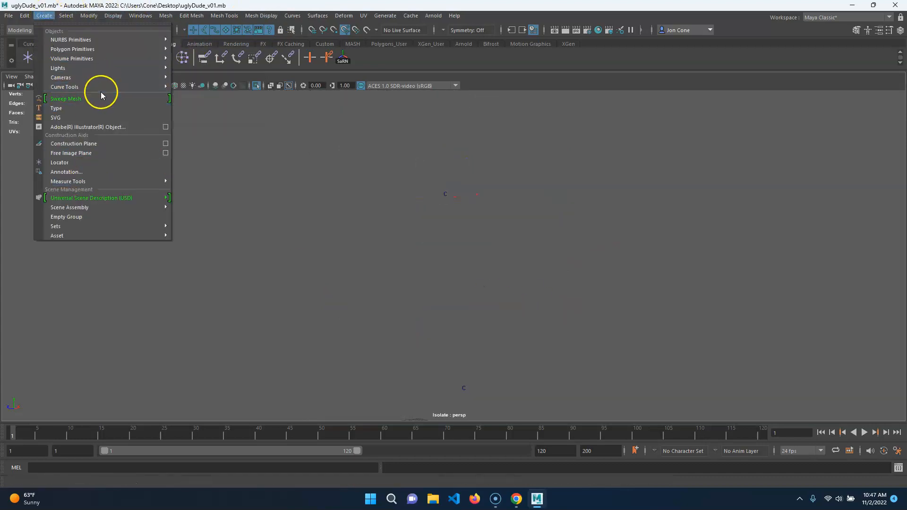
pyautogui.moveTo(104, 88)
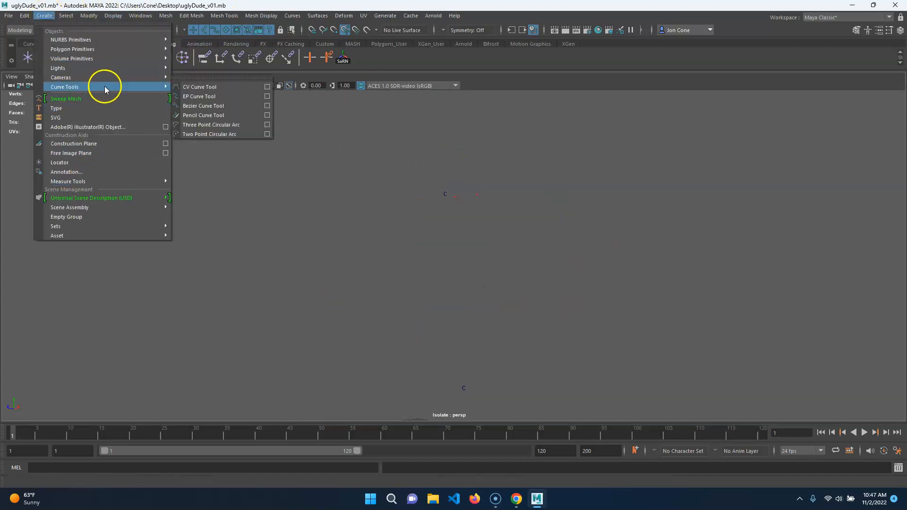
pyautogui.click(199, 88)
pyautogui.press('v')
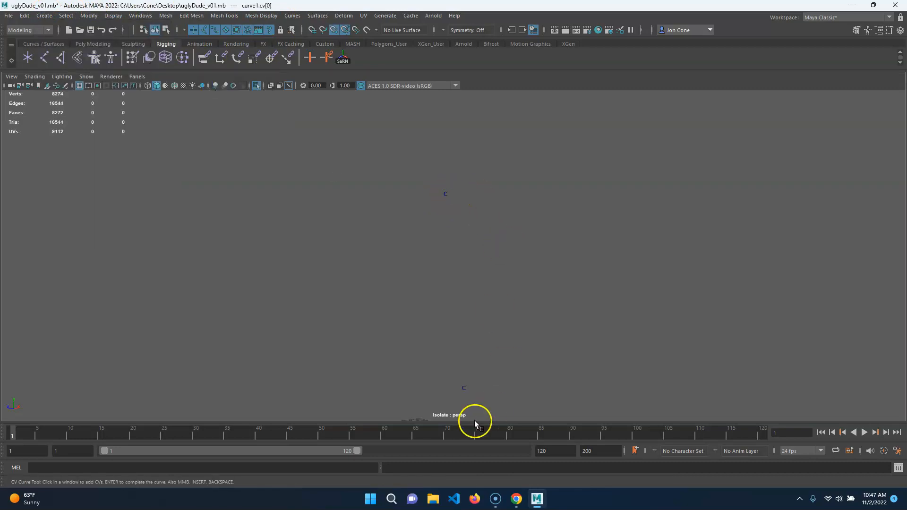
pyautogui.press('w')
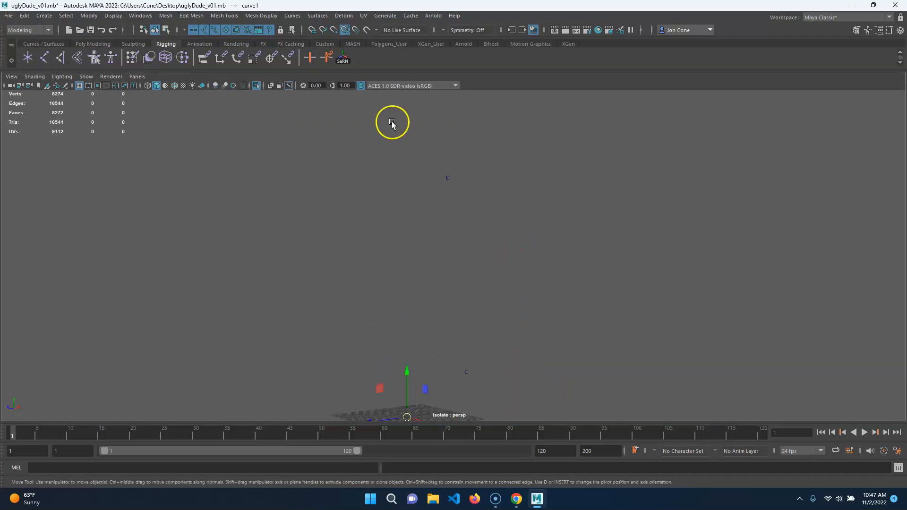
pyautogui.press('space')
pyautogui.press('space')
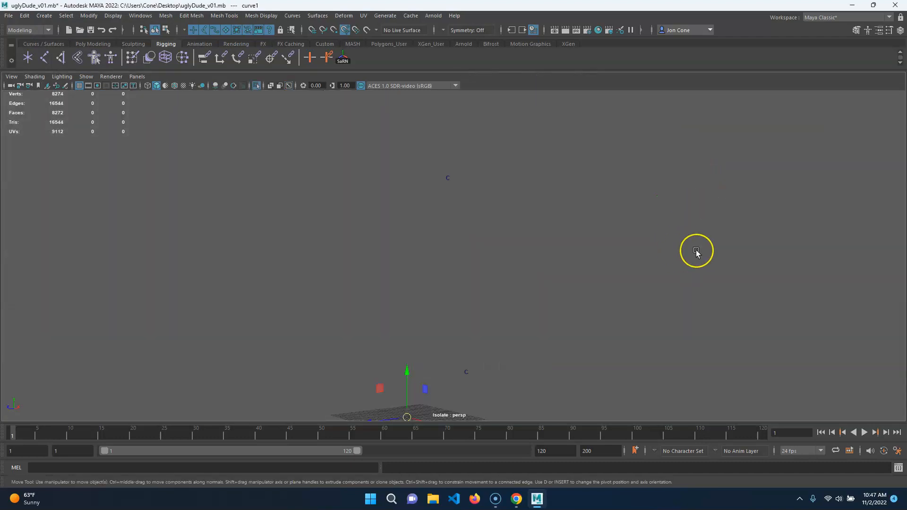
pyautogui.keyDown('alt'); pyautogui.moveTo(696, 252); pyautogui.dragTo(477, 255); pyautogui.keyUp('alt')
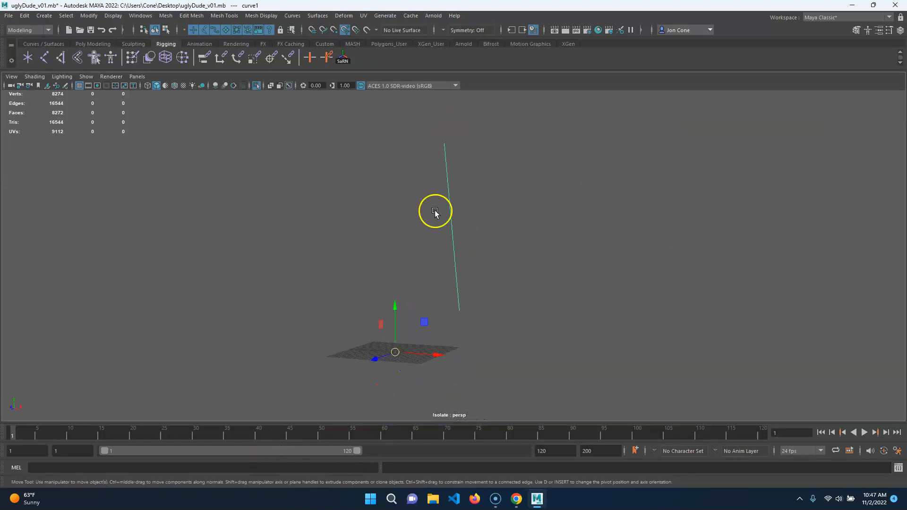
pyautogui.keyDown('alt'); pyautogui.moveTo(458, 281); pyautogui.dragTo(464, 327, button='middle'); pyautogui.keyUp('alt')
pyautogui.scroll(3, 447, 343)
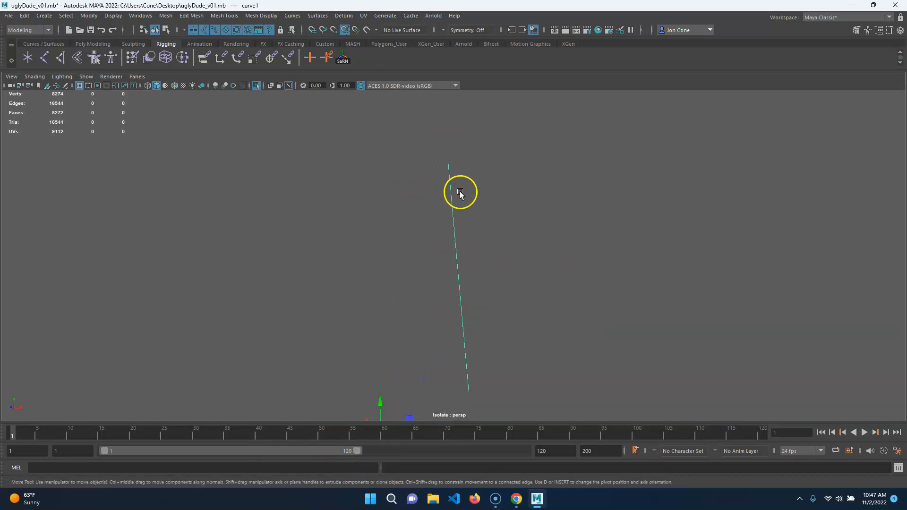
# Move the control vertex at the curve's knee end slightly sideways and return to object selection
pyautogui.moveTo(459, 217); pyautogui.dragTo(438, 212, button='right')
pyautogui.moveTo(428, 200); pyautogui.dragTo(491, 134)
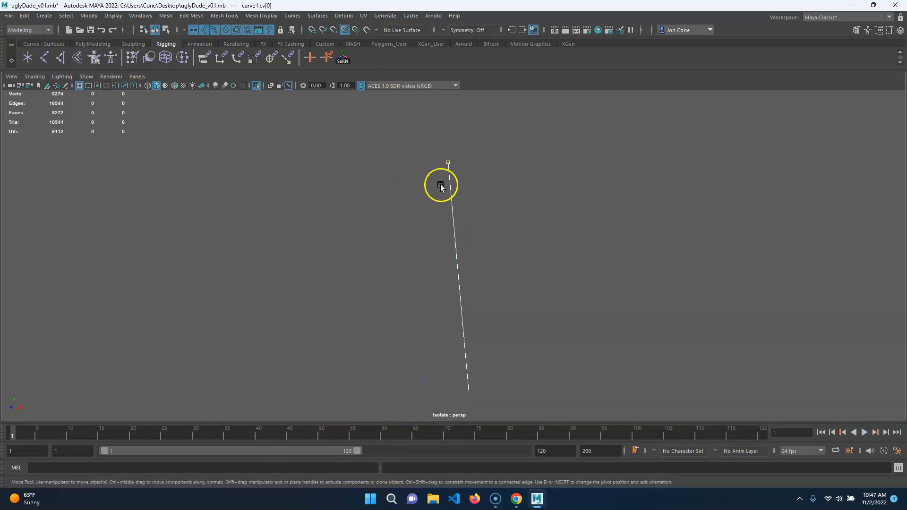
pyautogui.moveTo(469, 260); pyautogui.dragTo(424, 242, button='middle')
pyautogui.moveTo(475, 276); pyautogui.dragTo(519, 283, button='right')
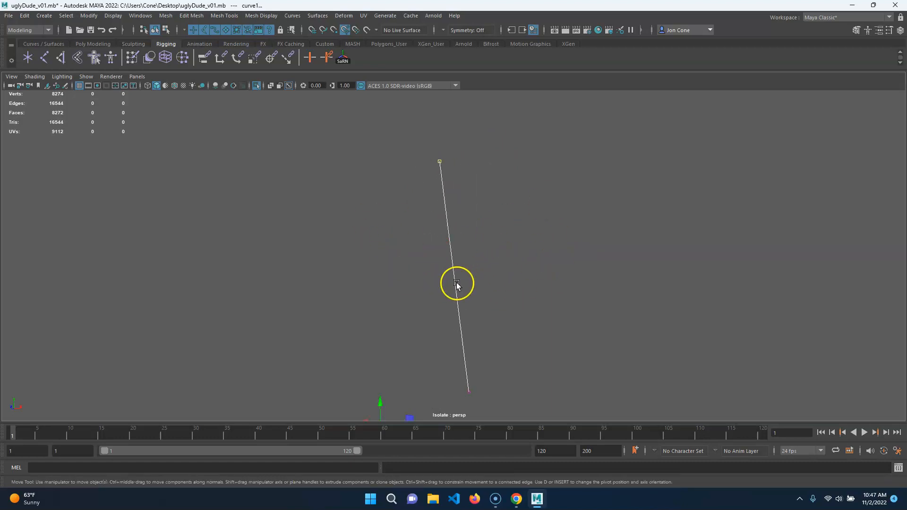
# Delete the curve, turn off viewport isolation, and delete the left knee and ankle clusters
pyautogui.press('Delete')
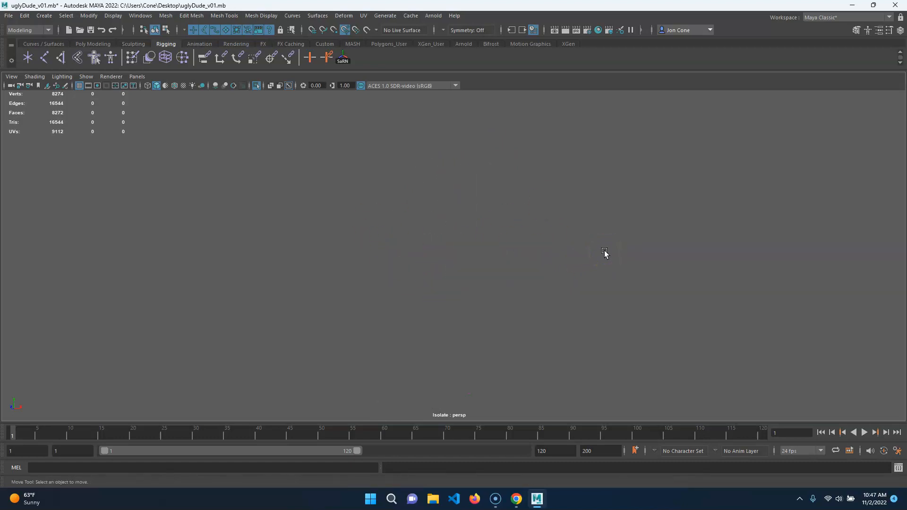
pyautogui.hotkey('ctrl', '1')
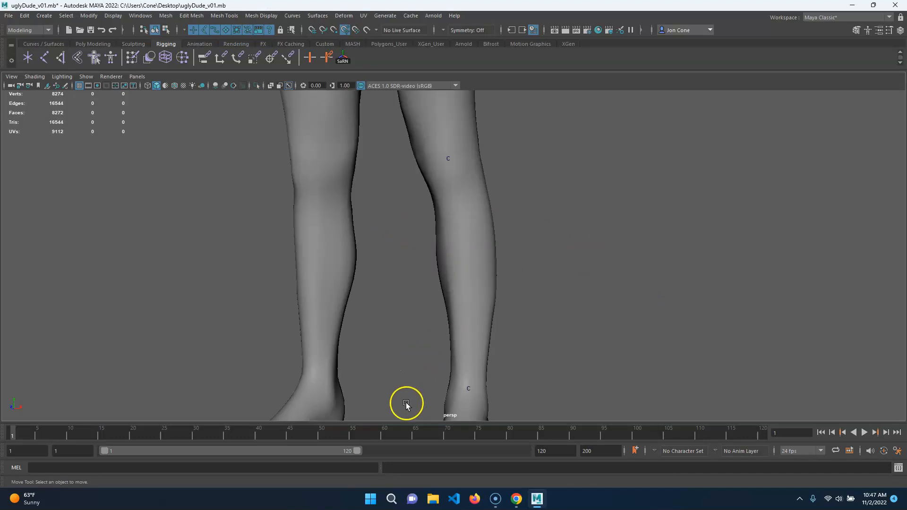
pyautogui.moveTo(407, 405); pyautogui.dragTo(638, 125)
pyautogui.keyDown('shift'); pyautogui.click(462, 231); pyautogui.keyUp('shift')
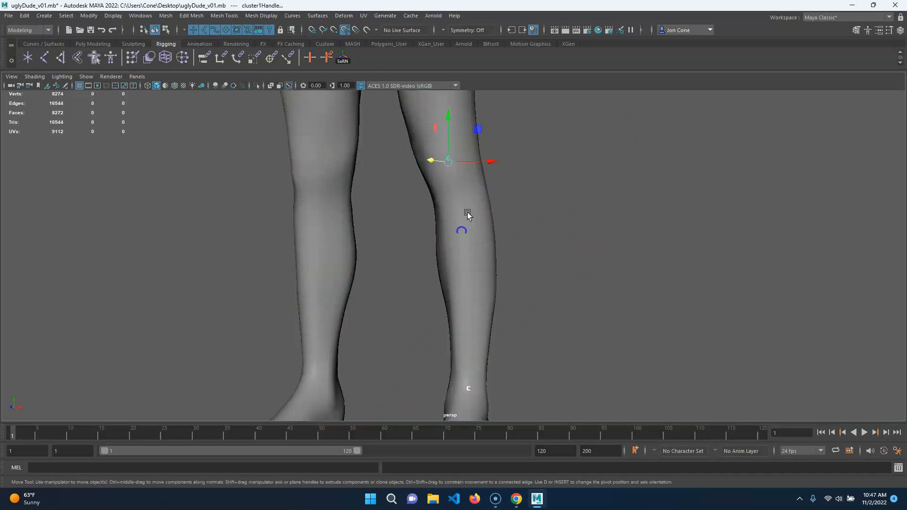
pyautogui.click(516, 194)
pyautogui.keyDown('alt'); pyautogui.moveTo(426, 196); pyautogui.dragTo(451, 392, button='middle'); pyautogui.keyUp('alt')
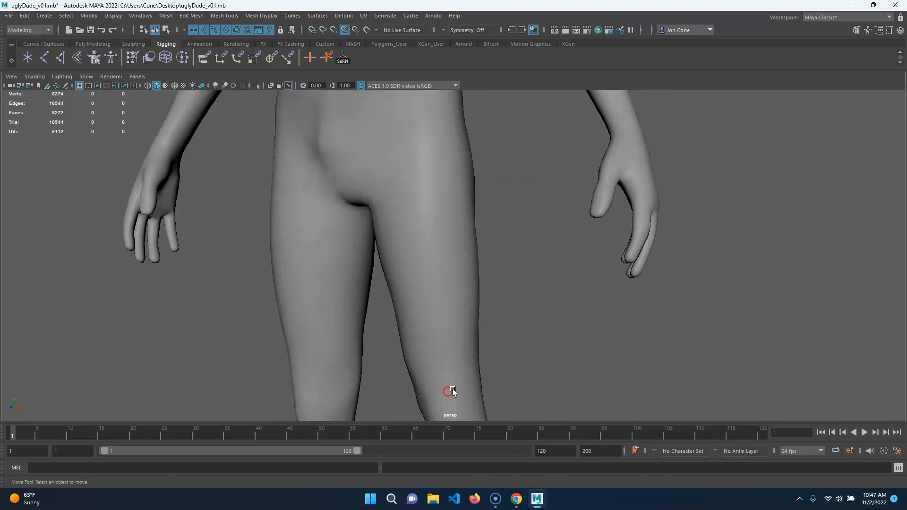
# Select the body mesh and pick the full edge loop running around the hips
pyautogui.keyDown('alt'); pyautogui.moveTo(451, 393); pyautogui.dragTo(425, 342); pyautogui.keyUp('alt')
pyautogui.keyDown('alt'); pyautogui.moveTo(425, 342); pyautogui.dragTo(475, 384, button='middle'); pyautogui.keyUp('alt')
pyautogui.keyDown('alt'); pyautogui.moveTo(448, 317); pyautogui.dragTo(454, 411, button='middle'); pyautogui.keyUp('alt')
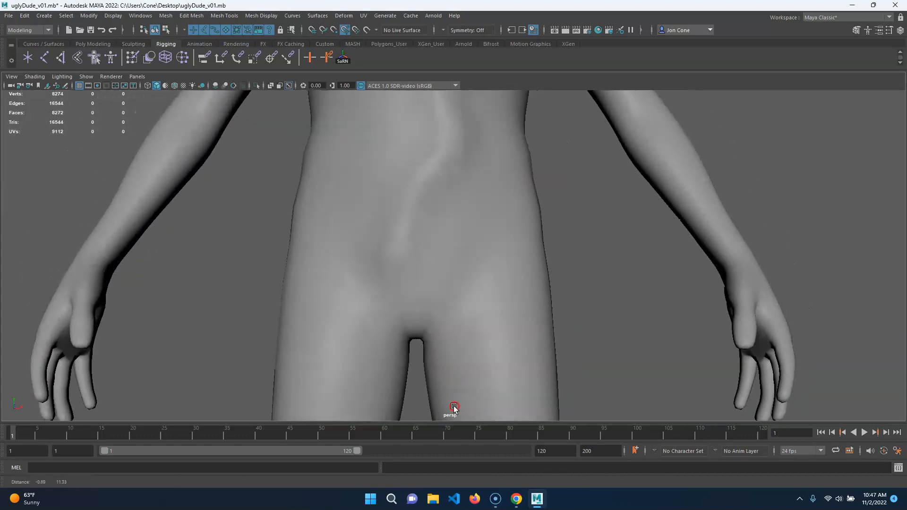
pyautogui.keyDown('alt'); pyautogui.moveTo(512, 278); pyautogui.dragTo(530, 358, button='right'); pyautogui.keyUp('alt')
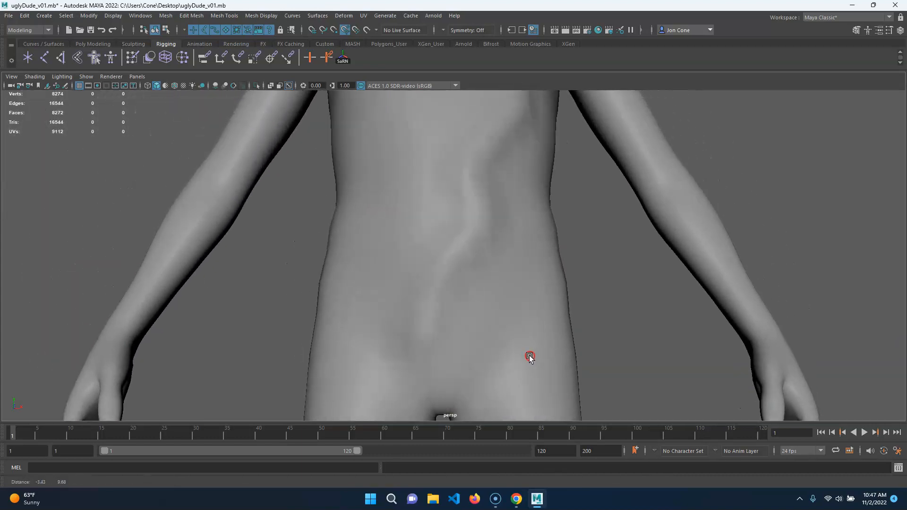
pyautogui.keyDown('alt'); pyautogui.moveTo(530, 356); pyautogui.dragTo(527, 340, button='middle'); pyautogui.keyUp('alt')
pyautogui.moveTo(527, 296)
pyautogui.keyDown('alt'); pyautogui.mouseDown(button='middle')
pyautogui.moveTo(530, 357)
pyautogui.moveTo(534, 275)
pyautogui.moveTo(538, 435)
pyautogui.moveTo(534, 293)
pyautogui.mouseUp(button='middle'); pyautogui.keyUp('alt')
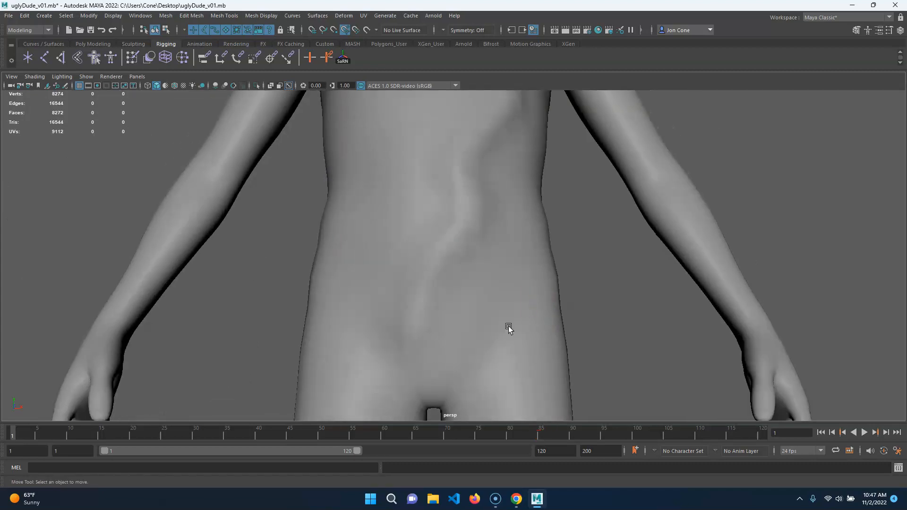
pyautogui.click(508, 328)
pyautogui.keyDown('alt'); pyautogui.moveTo(444, 327); pyautogui.dragTo(387, 327, button='right'); pyautogui.keyUp('alt')
pyautogui.keyDown('alt'); pyautogui.moveTo(437, 316); pyautogui.dragTo(441, 327, button='middle'); pyautogui.keyUp('alt')
pyautogui.keyDown('alt'); pyautogui.moveTo(439, 321); pyautogui.dragTo(458, 321, button='right'); pyautogui.keyUp('alt')
pyautogui.keyDown('alt'); pyautogui.moveTo(457, 321); pyautogui.dragTo(451, 320, button='middle'); pyautogui.keyUp('alt')
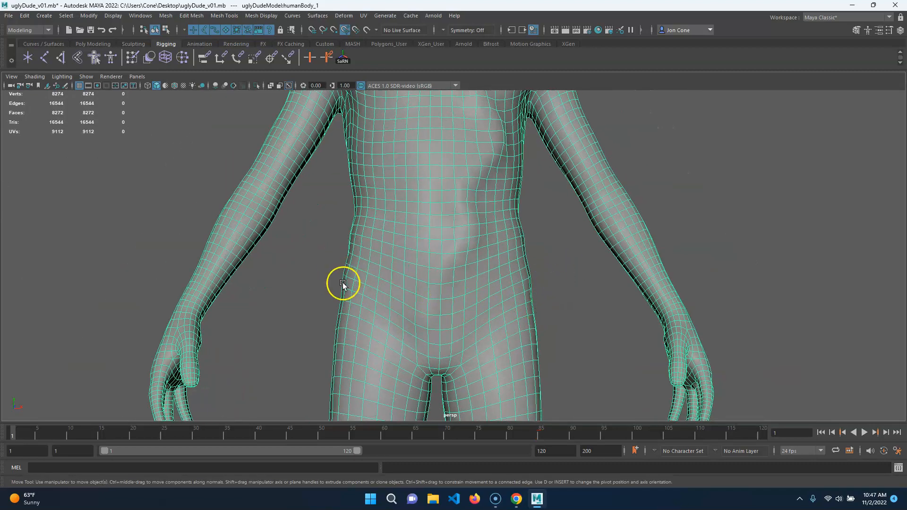
pyautogui.doubleClick(444, 317)
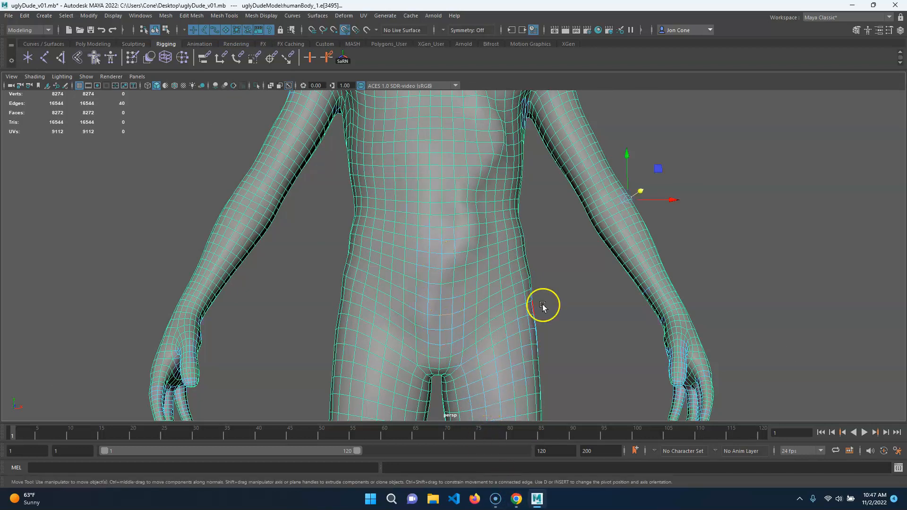
# Turn off the active snapping mode and reset the Move tool to its default settings
pyautogui.click(344, 30)
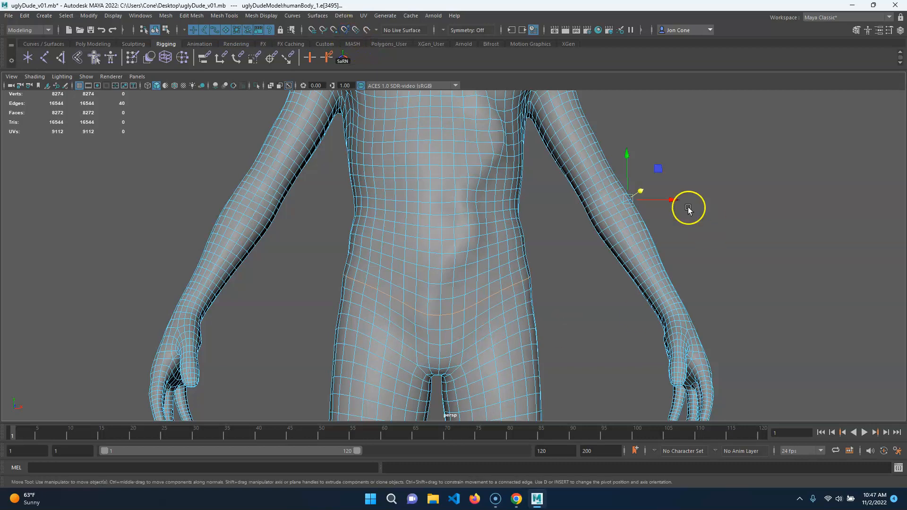
pyautogui.click(462, 307)
pyautogui.keyDown('alt'); pyautogui.moveTo(459, 311); pyautogui.dragTo(733, 286); pyautogui.keyUp('alt')
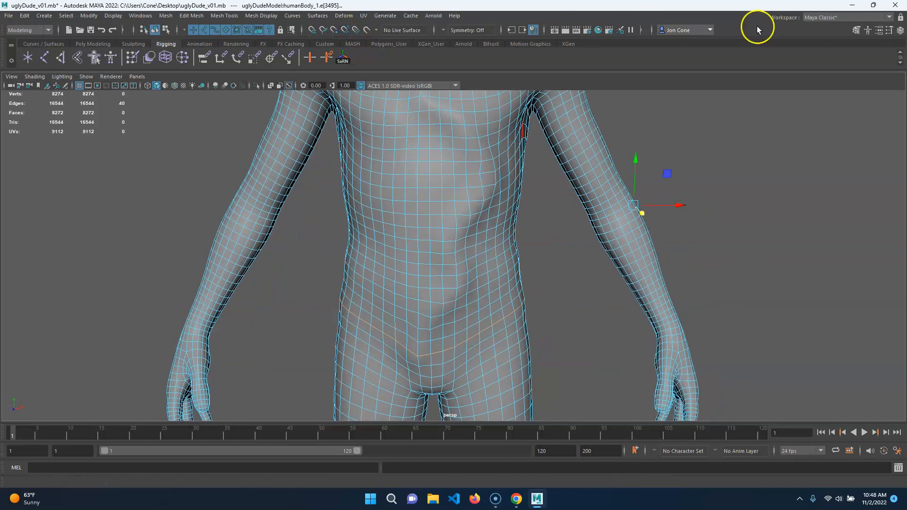
pyautogui.click(890, 31)
pyautogui.click(734, 186)
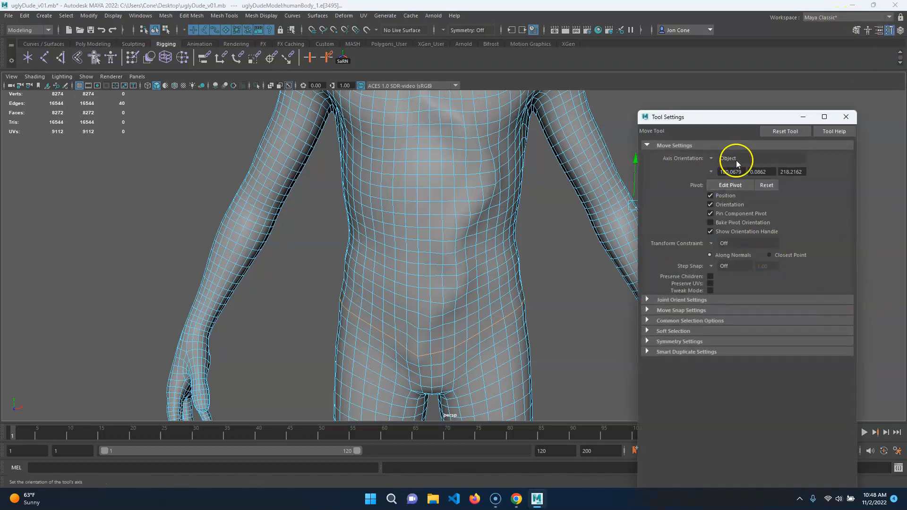
pyautogui.click(786, 132)
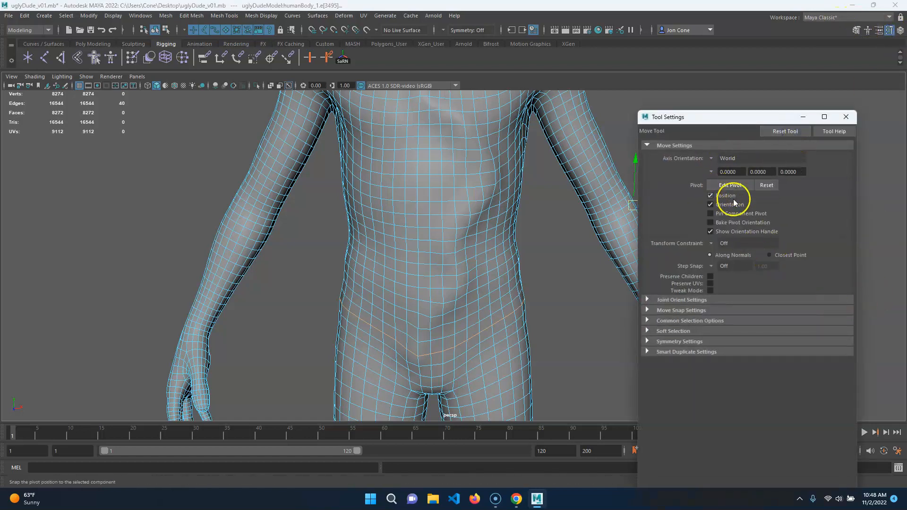
pyautogui.click(845, 117)
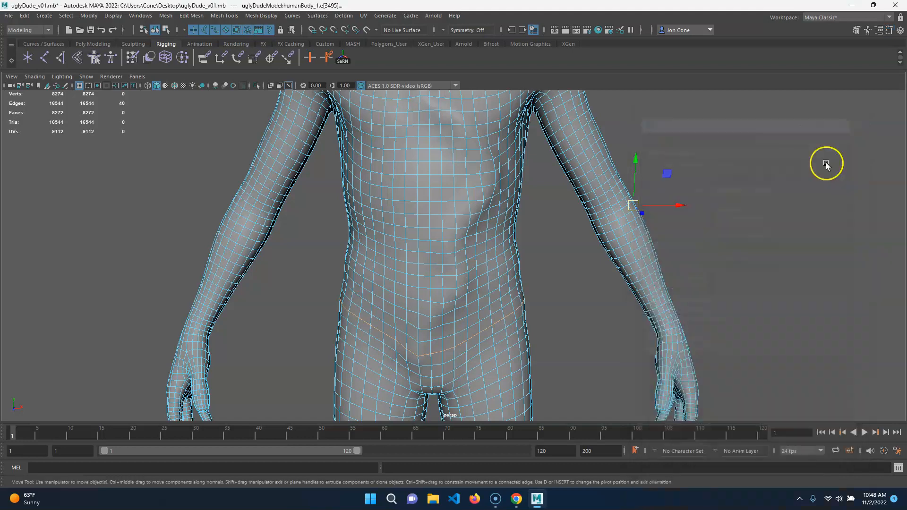
# Switch to the Rigging menu set and create a cluster deformer from the hip edge loop
pyautogui.scroll(-5, 555, 291)
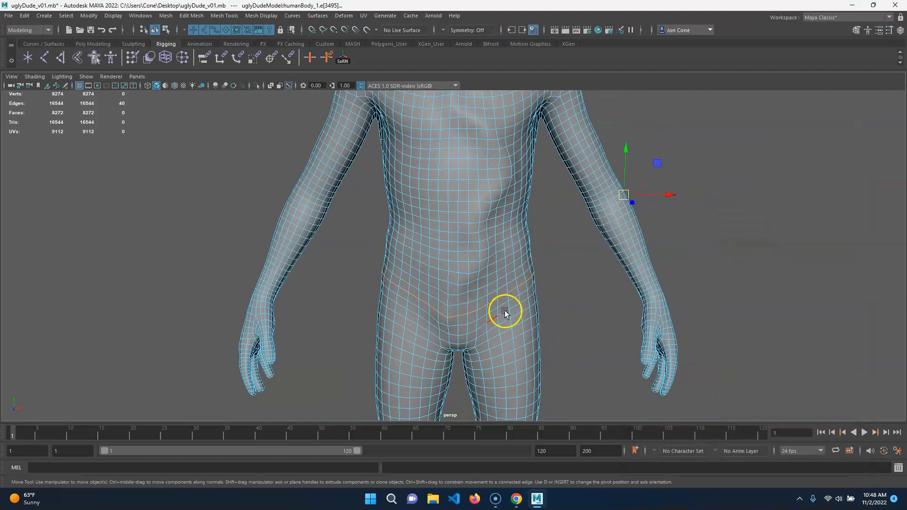
pyautogui.scroll(3, 486, 326)
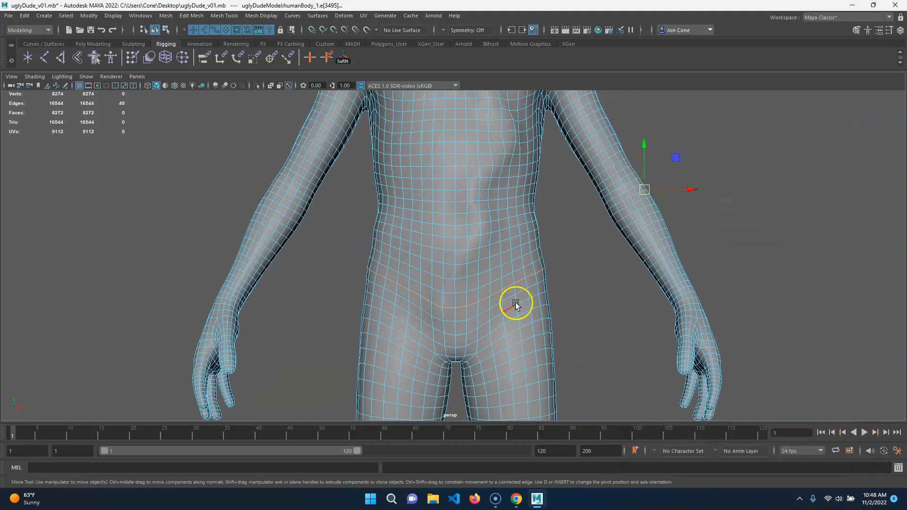
pyautogui.moveTo(488, 307); pyautogui.dragTo(481, 205, button='right')
pyautogui.keyDown('alt'); pyautogui.moveTo(511, 404); pyautogui.dragTo(515, 385, button='middle'); pyautogui.keyUp('alt')
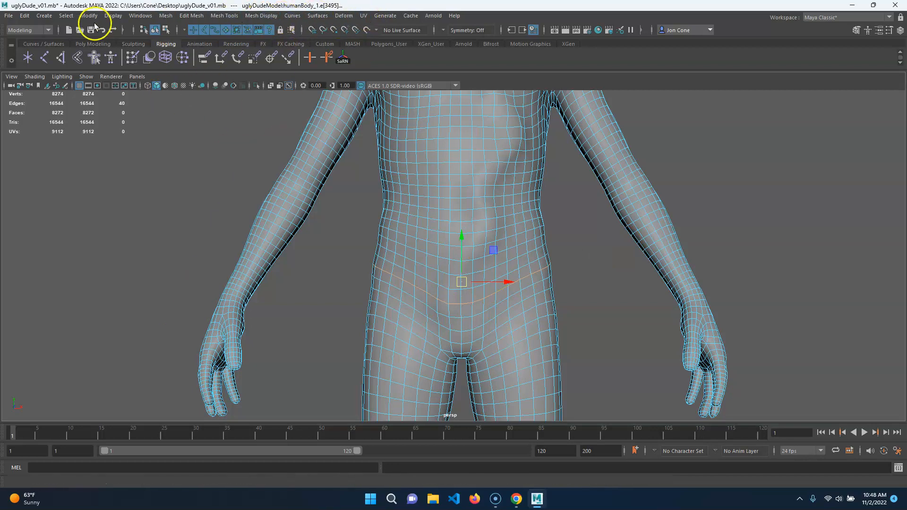
pyautogui.click(23, 32)
pyautogui.click(22, 53)
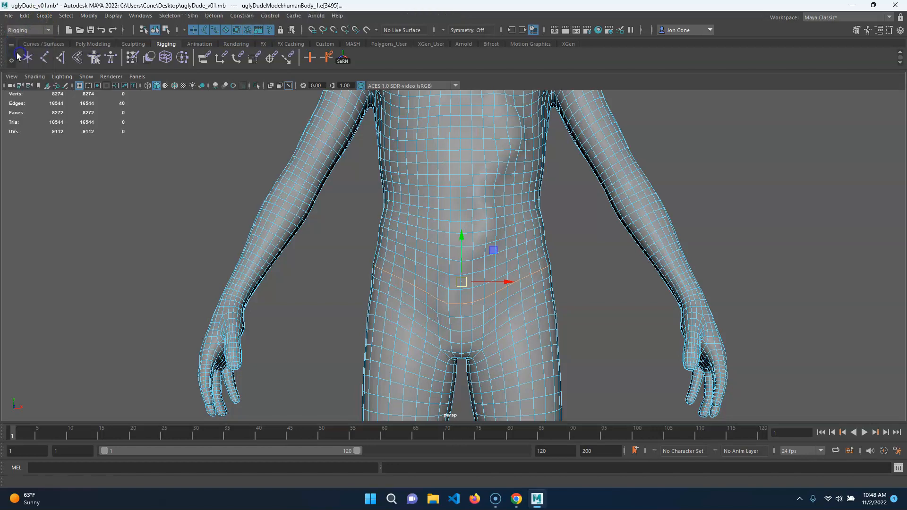
pyautogui.click(208, 17)
pyautogui.click(215, 55)
pyautogui.scroll(3, 466, 326)
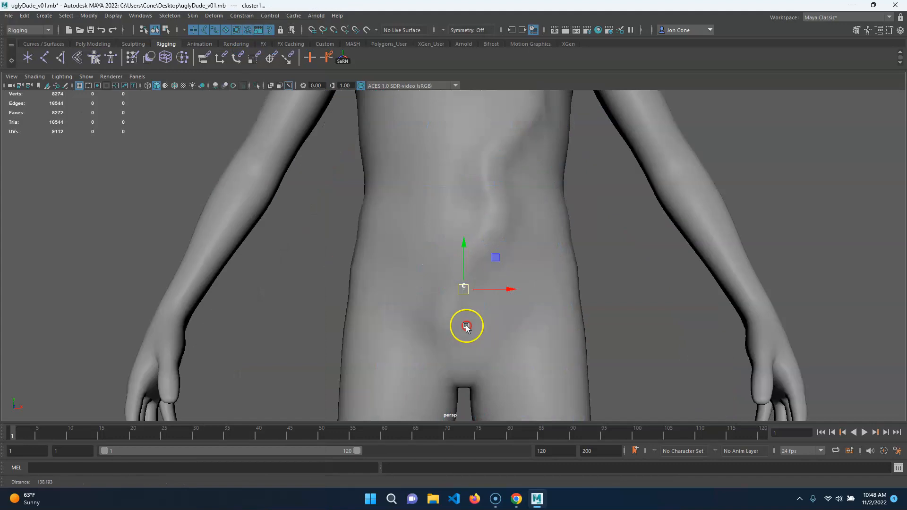
# Select the body mesh and examine the torso, chest and shoulder edge flow above the hip cluster
pyautogui.scroll(-3, 466, 326)
pyautogui.keyDown('alt'); pyautogui.moveTo(463, 293); pyautogui.dragTo(528, 346); pyautogui.keyUp('alt')
pyautogui.click(506, 296)
pyautogui.keyDown('alt'); pyautogui.moveTo(506, 296); pyautogui.dragTo(454, 342, button='right'); pyautogui.keyUp('alt')
pyautogui.keyDown('alt'); pyautogui.moveTo(454, 340); pyautogui.dragTo(456, 343, button='middle'); pyautogui.keyUp('alt')
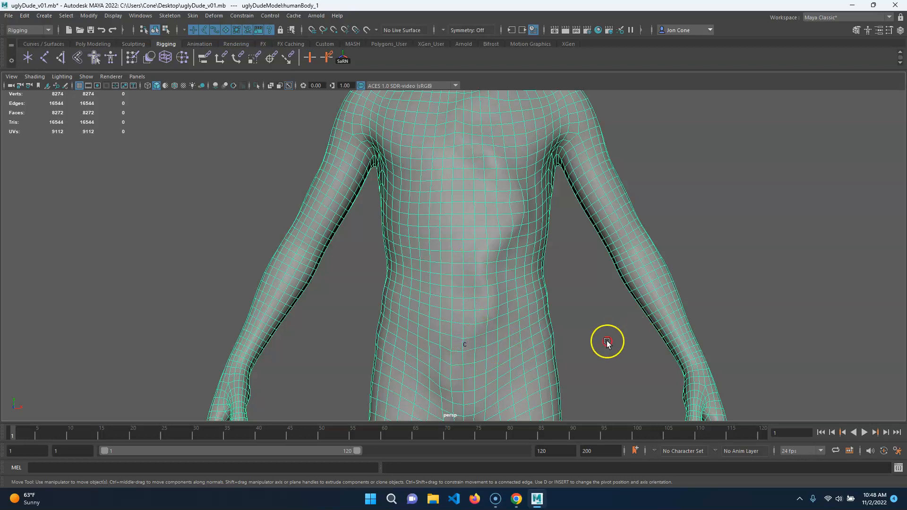
pyautogui.keyDown('alt'); pyautogui.moveTo(608, 340); pyautogui.dragTo(545, 298); pyautogui.keyUp('alt')
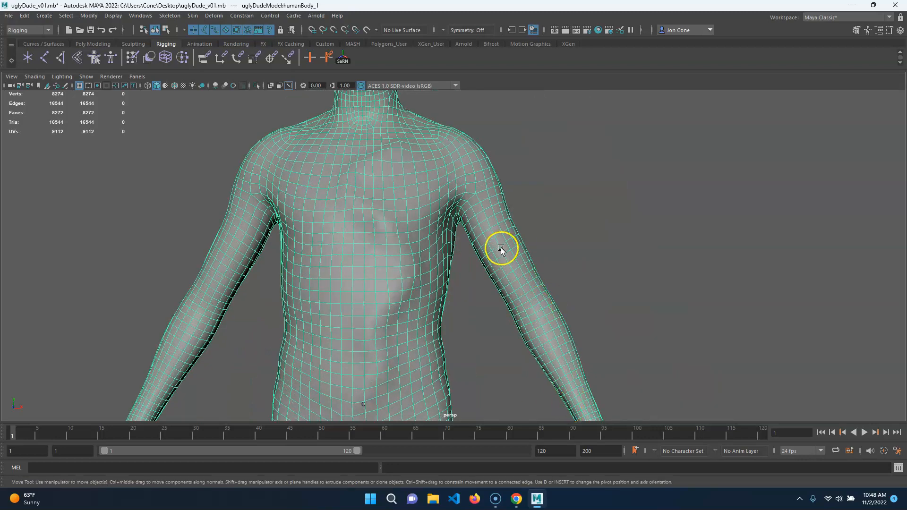
pyautogui.keyDown('alt'); pyautogui.moveTo(551, 357); pyautogui.dragTo(603, 318); pyautogui.keyUp('alt')
pyautogui.keyDown('alt'); pyautogui.moveTo(554, 240); pyautogui.dragTo(514, 234); pyautogui.keyUp('alt')
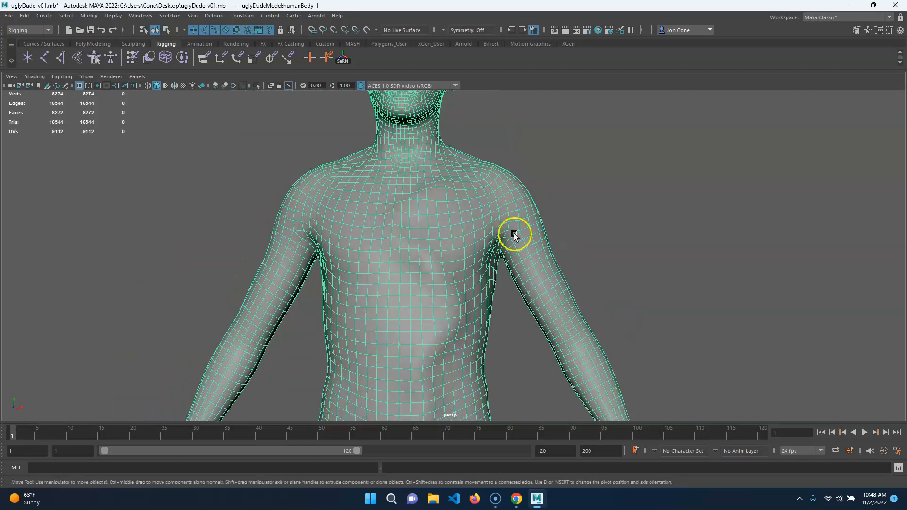
pyautogui.keyDown('alt'); pyautogui.moveTo(509, 361); pyautogui.dragTo(438, 316); pyautogui.keyUp('alt')
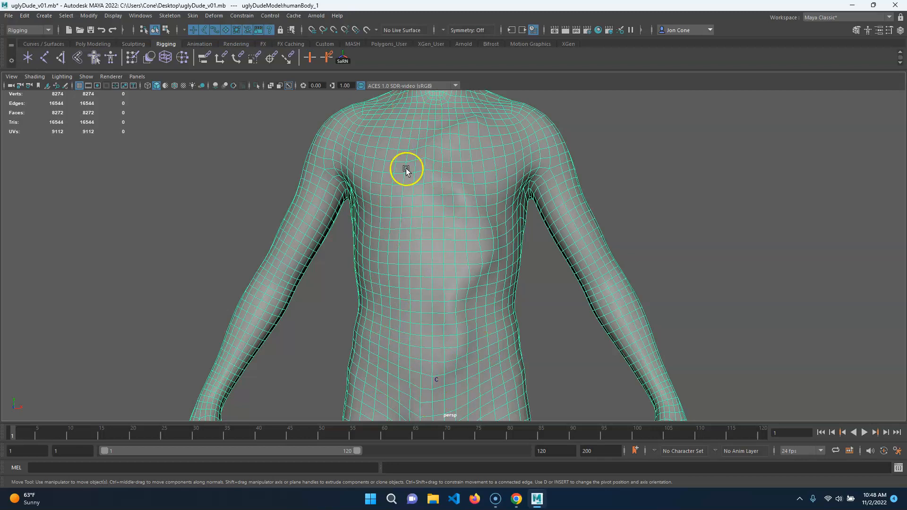
pyautogui.keyDown('alt'); pyautogui.moveTo(357, 345); pyautogui.dragTo(393, 285, button='middle'); pyautogui.keyUp('alt')
pyautogui.keyDown('alt'); pyautogui.moveTo(392, 284); pyautogui.dragTo(439, 328, button='right'); pyautogui.keyUp('alt')
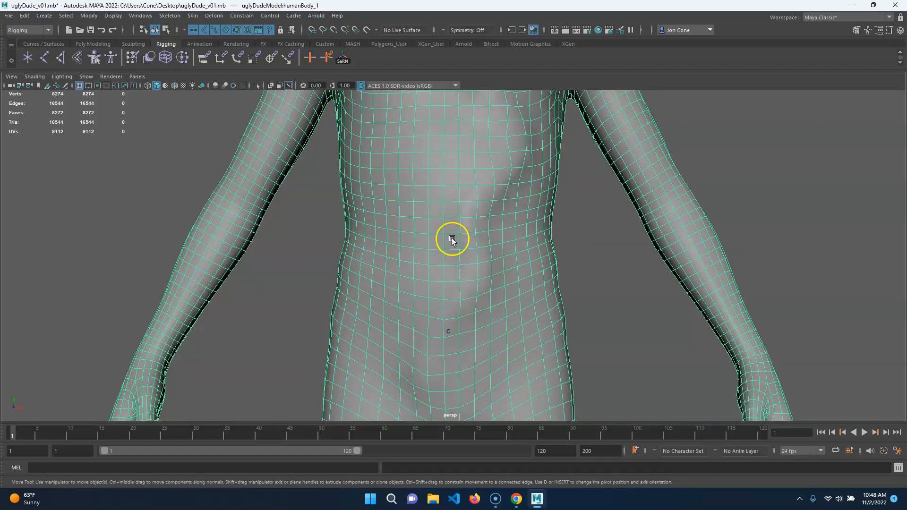
# Create a second cluster from an edge loop around the lower abdomen, slightly above the hip cluster
pyautogui.keyDown('alt'); pyautogui.moveTo(431, 359); pyautogui.dragTo(433, 328, button='middle'); pyautogui.keyUp('alt')
pyautogui.keyDown('alt'); pyautogui.moveTo(446, 316); pyautogui.dragTo(444, 228); pyautogui.keyUp('alt')
pyautogui.doubleClick(458, 299)
pyautogui.keyDown('alt'); pyautogui.moveTo(458, 299); pyautogui.dragTo(488, 348); pyautogui.keyUp('alt')
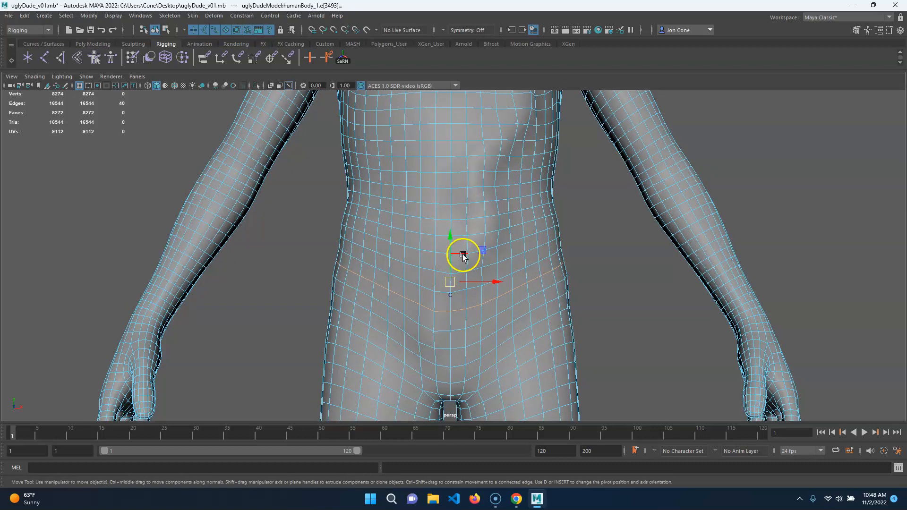
pyautogui.doubleClick(461, 254)
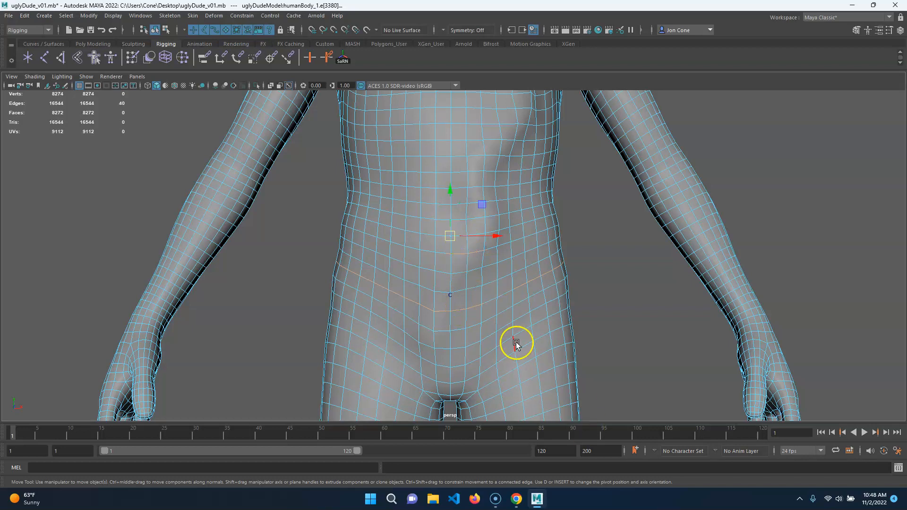
pyautogui.keyDown('alt'); pyautogui.moveTo(514, 297); pyautogui.dragTo(509, 321, button='middle'); pyautogui.keyUp('alt')
pyautogui.press('g')
# Create a third cluster from an edge loop around the waist, above the lower-abdomen cluster
pyautogui.click(489, 220)
pyautogui.keyDown('alt'); pyautogui.moveTo(469, 287); pyautogui.dragTo(482, 319, button='middle'); pyautogui.keyUp('alt')
pyautogui.moveTo(482, 318); pyautogui.dragTo(469, 267, button='right')
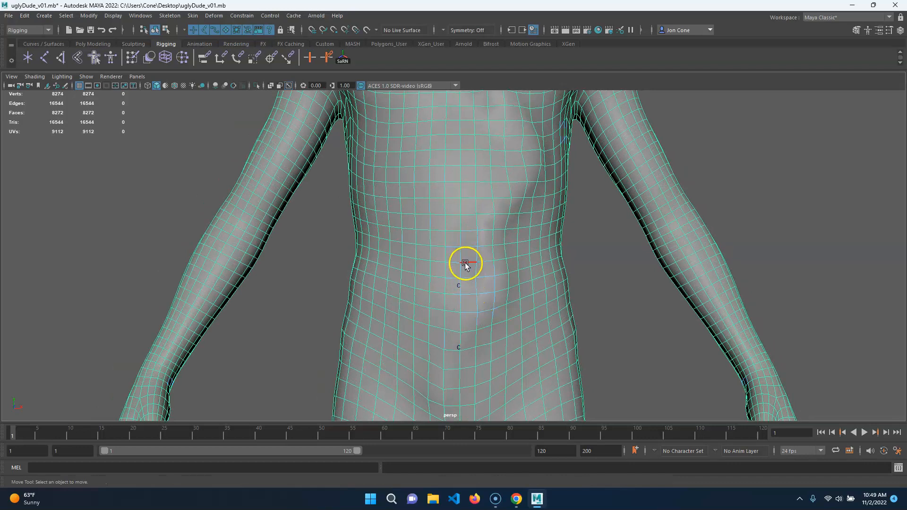
pyautogui.doubleClick(469, 247)
pyautogui.press('g')
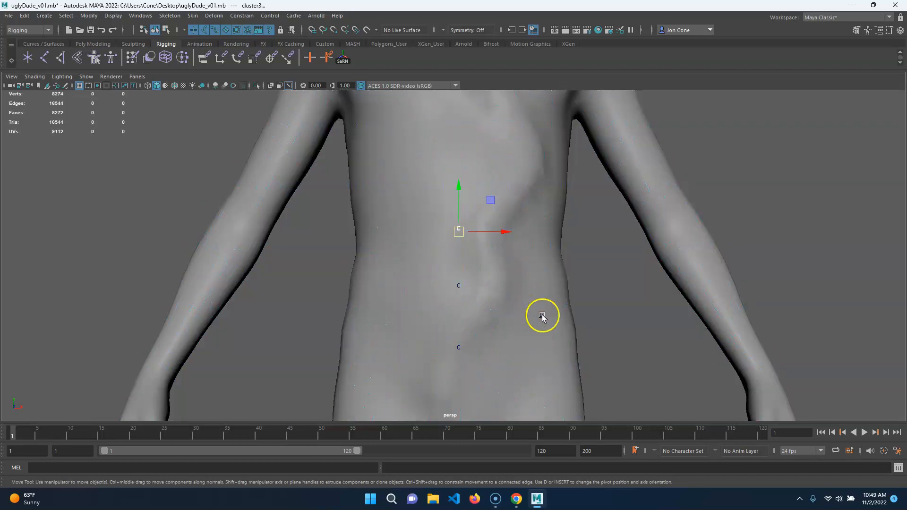
# Create a fourth cluster from an edge loop around the ribcage, above the waist cluster
pyautogui.keyDown('alt'); pyautogui.moveTo(488, 192); pyautogui.dragTo(498, 237, button='middle'); pyautogui.keyUp('alt')
pyautogui.click(507, 267)
pyautogui.moveTo(488, 259); pyautogui.dragTo(480, 215, button='right')
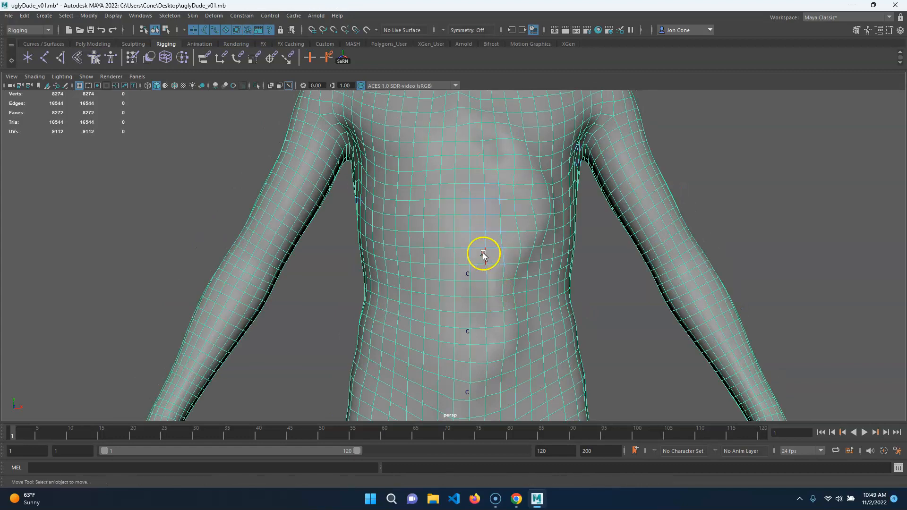
pyautogui.doubleClick(480, 217)
pyautogui.press('g')
# Select the body mesh and examine how the torso clusters line up inside the body from the front, side and back
pyautogui.keyDown('alt'); pyautogui.moveTo(550, 348); pyautogui.dragTo(494, 321, button='right'); pyautogui.keyUp('alt')
pyautogui.keyDown('alt'); pyautogui.moveTo(494, 322); pyautogui.dragTo(484, 354, button='middle'); pyautogui.keyUp('alt')
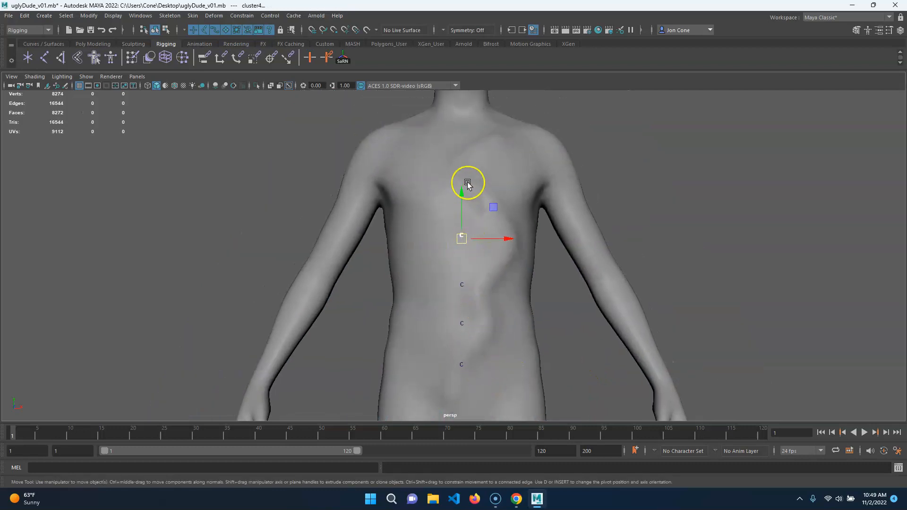
pyautogui.click(528, 168)
pyautogui.keyDown('alt'); pyautogui.moveTo(580, 232); pyautogui.dragTo(572, 289, button='middle'); pyautogui.keyUp('alt')
pyautogui.click(382, 187)
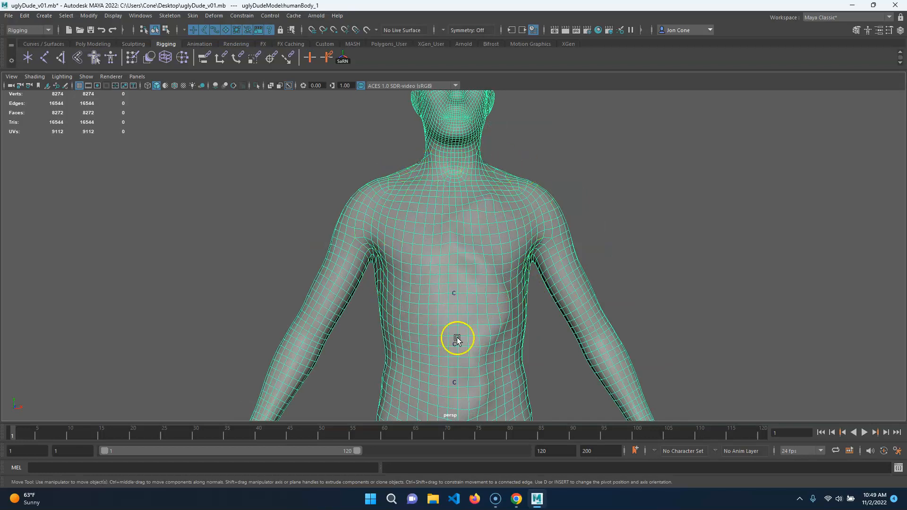
pyautogui.keyDown('alt'); pyautogui.moveTo(452, 302); pyautogui.dragTo(494, 338); pyautogui.keyUp('alt')
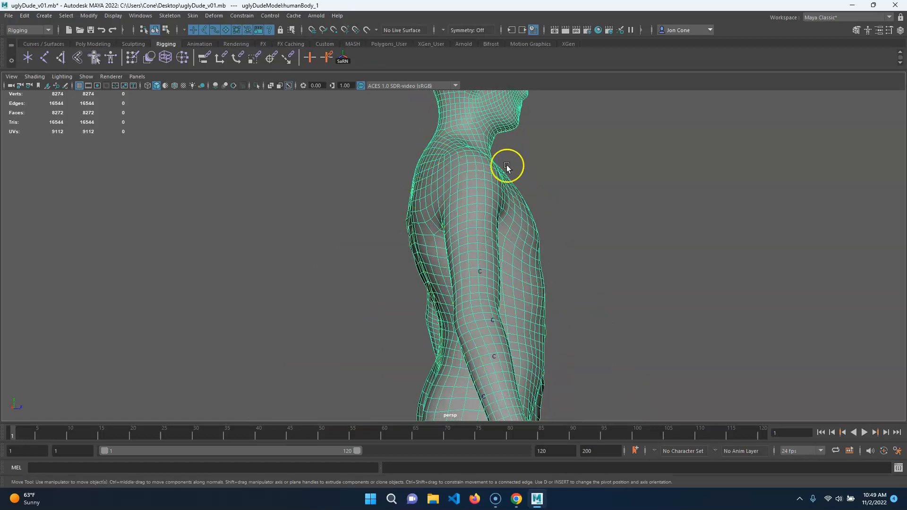
pyautogui.keyDown('alt'); pyautogui.moveTo(453, 330); pyautogui.dragTo(486, 307); pyautogui.keyUp('alt')
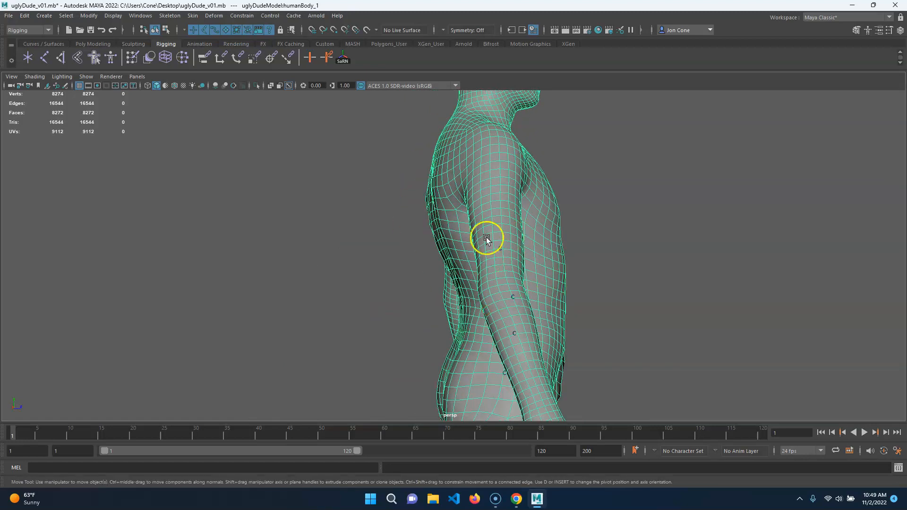
pyautogui.keyDown('alt'); pyautogui.moveTo(458, 256); pyautogui.dragTo(501, 330); pyautogui.keyUp('alt')
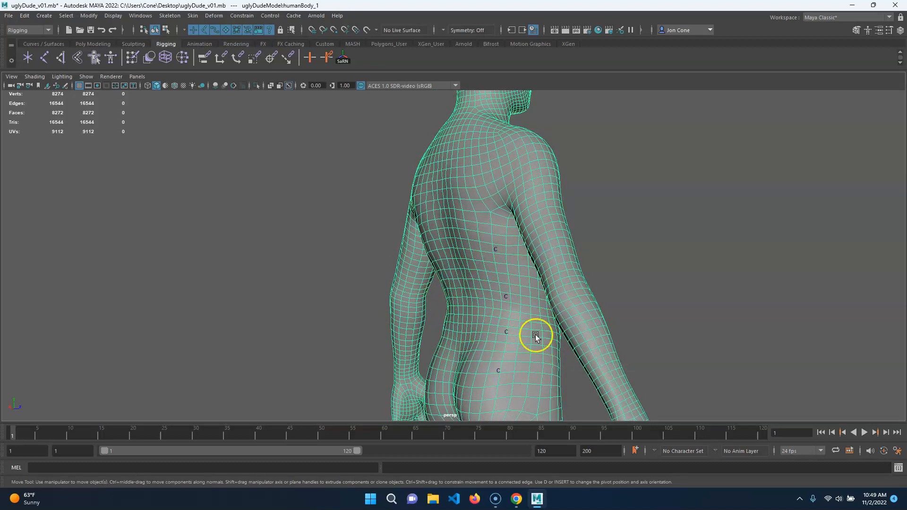
pyautogui.keyDown('alt'); pyautogui.moveTo(550, 262); pyautogui.dragTo(516, 193); pyautogui.keyUp('alt')
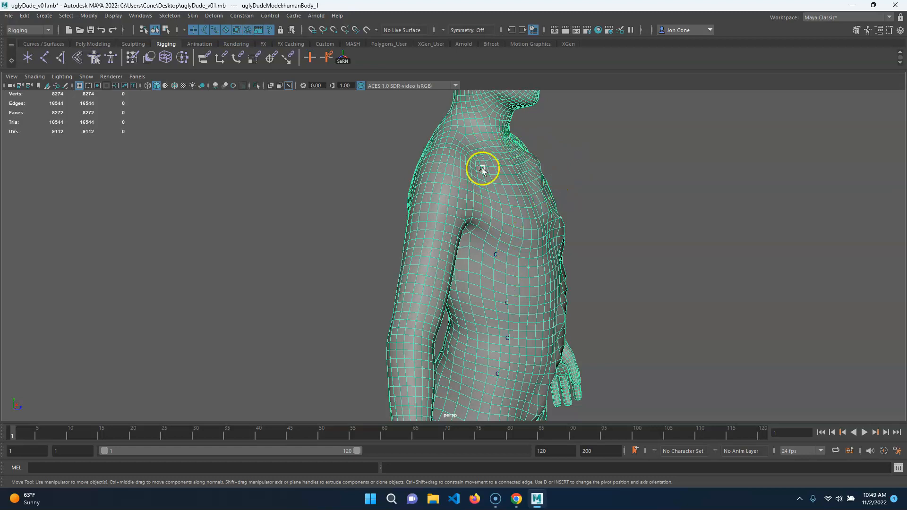
pyautogui.keyDown('alt'); pyautogui.moveTo(512, 304); pyautogui.dragTo(537, 253, button='middle'); pyautogui.keyUp('alt')
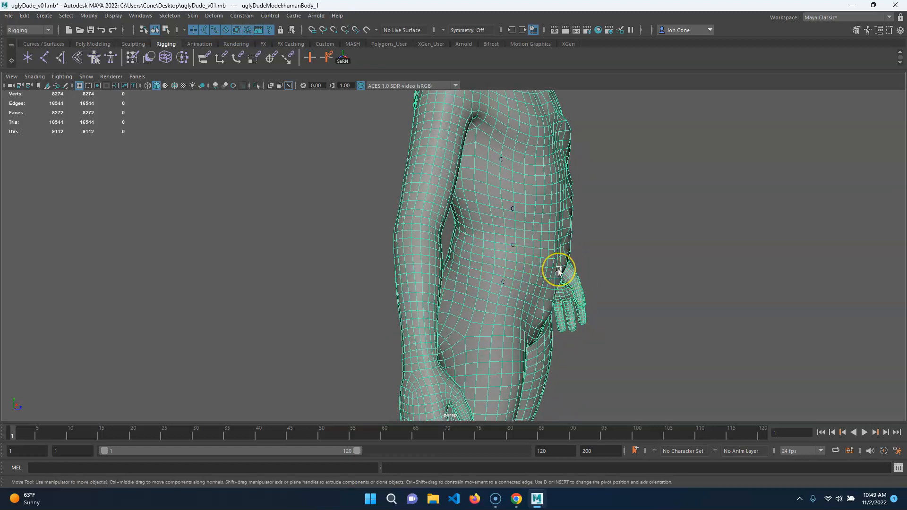
pyautogui.keyDown('alt'); pyautogui.moveTo(579, 285); pyautogui.dragTo(573, 254, button='middle'); pyautogui.keyUp('alt')
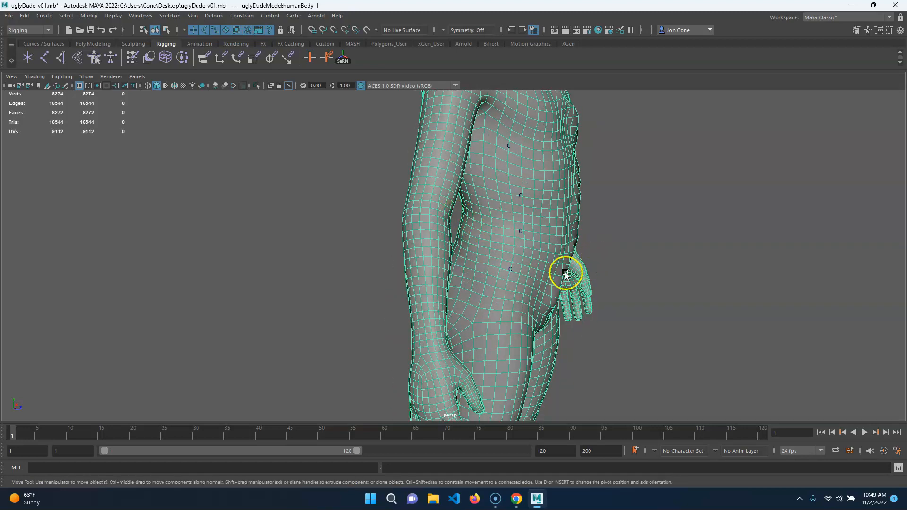
pyautogui.keyDown('alt'); pyautogui.moveTo(514, 281); pyautogui.dragTo(490, 376); pyautogui.keyUp('alt')
pyautogui.keyDown('alt'); pyautogui.moveTo(490, 377); pyautogui.dragTo(558, 278, button='middle'); pyautogui.keyUp('alt')
pyautogui.moveTo(607, 260); pyautogui.dragTo(472, 352)
pyautogui.keyDown('alt'); pyautogui.moveTo(559, 394); pyautogui.dragTo(486, 435, button='middle'); pyautogui.keyUp('alt')
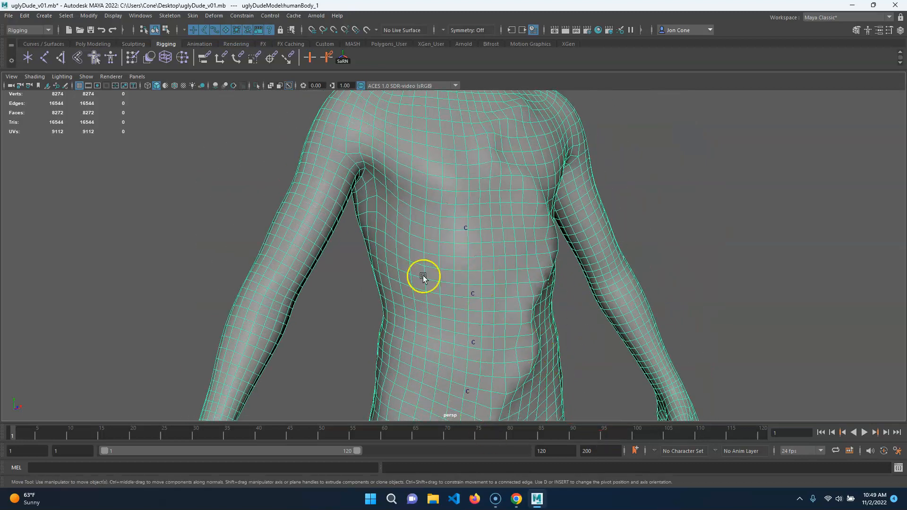
pyautogui.keyDown('alt'); pyautogui.moveTo(488, 287); pyautogui.dragTo(488, 316, button='middle'); pyautogui.keyUp('alt')
pyautogui.keyDown('alt'); pyautogui.moveTo(474, 368); pyautogui.dragTo(499, 300, button='middle'); pyautogui.keyUp('alt')
pyautogui.keyDown('alt'); pyautogui.moveTo(499, 299); pyautogui.dragTo(534, 303); pyautogui.keyUp('alt')
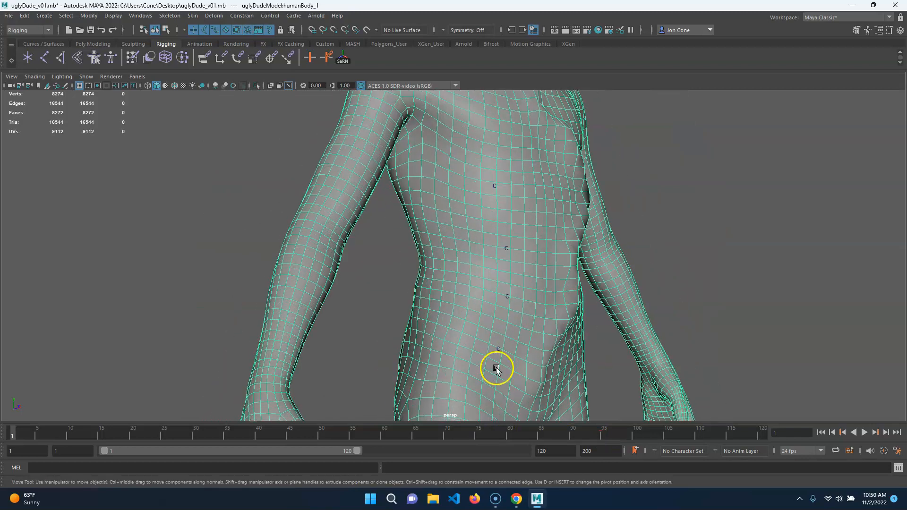
# Examine the body topology around the upper chest, shoulders and neck base from the side, back and front
pyautogui.keyDown('alt'); pyautogui.moveTo(564, 164); pyautogui.dragTo(552, 310, button='middle'); pyautogui.keyUp('alt')
pyautogui.keyDown('alt'); pyautogui.moveTo(553, 310); pyautogui.dragTo(519, 326); pyautogui.keyUp('alt')
pyautogui.keyDown('alt'); pyautogui.moveTo(520, 331); pyautogui.dragTo(562, 360, button='right'); pyautogui.keyUp('alt')
pyautogui.keyDown('alt'); pyautogui.moveTo(512, 265); pyautogui.dragTo(492, 334, button='middle'); pyautogui.keyUp('alt')
pyautogui.keyDown('alt'); pyautogui.moveTo(492, 334); pyautogui.dragTo(563, 319); pyautogui.keyUp('alt')
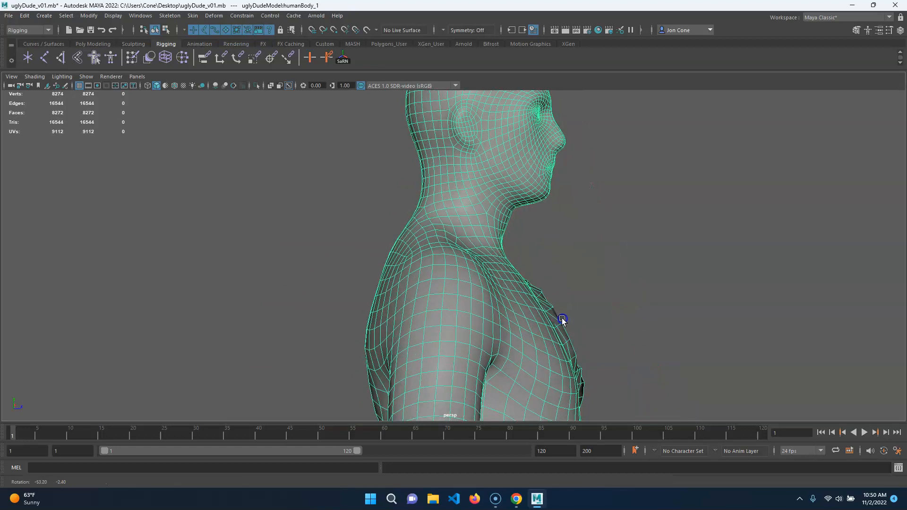
pyautogui.keyDown('alt'); pyautogui.moveTo(534, 284); pyautogui.dragTo(501, 254); pyautogui.keyUp('alt')
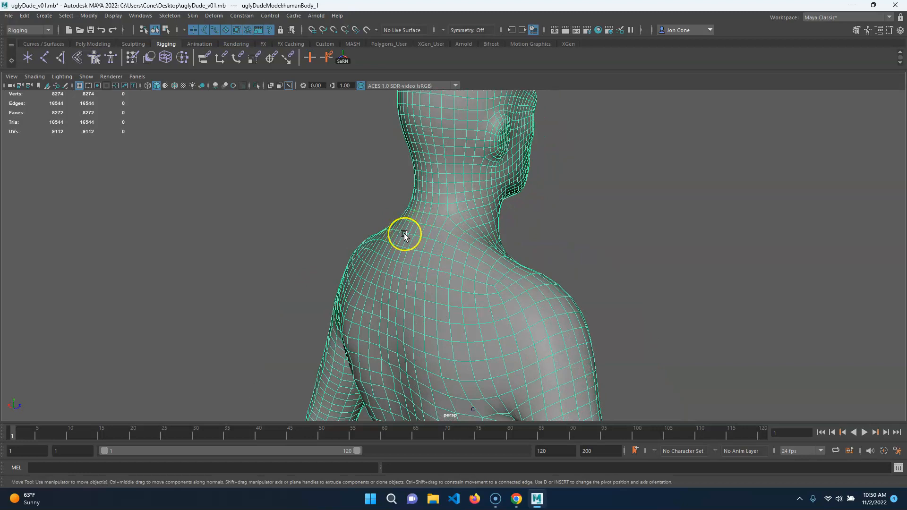
pyautogui.keyDown('alt'); pyautogui.moveTo(405, 234); pyautogui.dragTo(435, 239); pyautogui.keyUp('alt')
pyautogui.keyDown('alt'); pyautogui.moveTo(531, 406); pyautogui.dragTo(553, 202, button='middle'); pyautogui.keyUp('alt')
pyautogui.keyDown('alt'); pyautogui.moveTo(487, 282); pyautogui.dragTo(488, 402, button='middle'); pyautogui.keyUp('alt')
pyautogui.keyDown('alt'); pyautogui.moveTo(469, 271); pyautogui.dragTo(514, 369, button='middle'); pyautogui.keyUp('alt')
pyautogui.keyDown('alt'); pyautogui.moveTo(508, 304); pyautogui.dragTo(567, 287); pyautogui.keyUp('alt')
pyautogui.keyDown('alt'); pyautogui.moveTo(496, 260); pyautogui.dragTo(569, 279); pyautogui.keyUp('alt')
# Create a neck-base cluster from one centre vertex at the throat notch and one on the upper back
pyautogui.keyDown('alt'); pyautogui.moveTo(569, 280); pyautogui.dragTo(415, 237, button='right'); pyautogui.keyUp('alt')
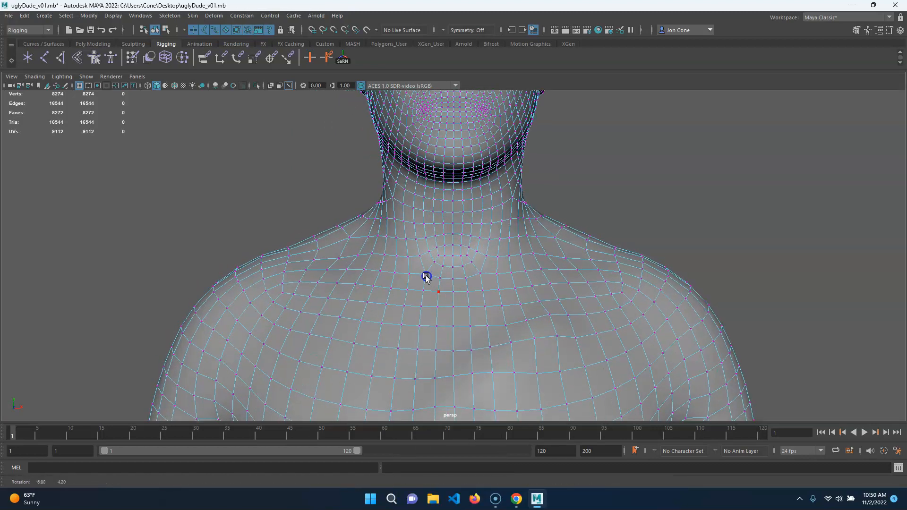
pyautogui.click(452, 275)
pyautogui.keyDown('alt'); pyautogui.moveTo(546, 387); pyautogui.dragTo(524, 295); pyautogui.keyUp('alt')
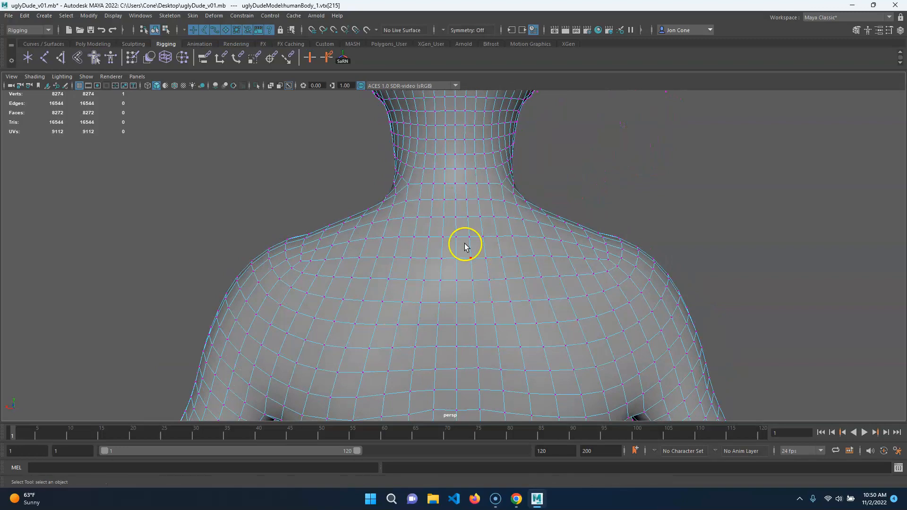
pyautogui.keyDown('alt'); pyautogui.moveTo(660, 310); pyautogui.dragTo(411, 273); pyautogui.keyUp('alt')
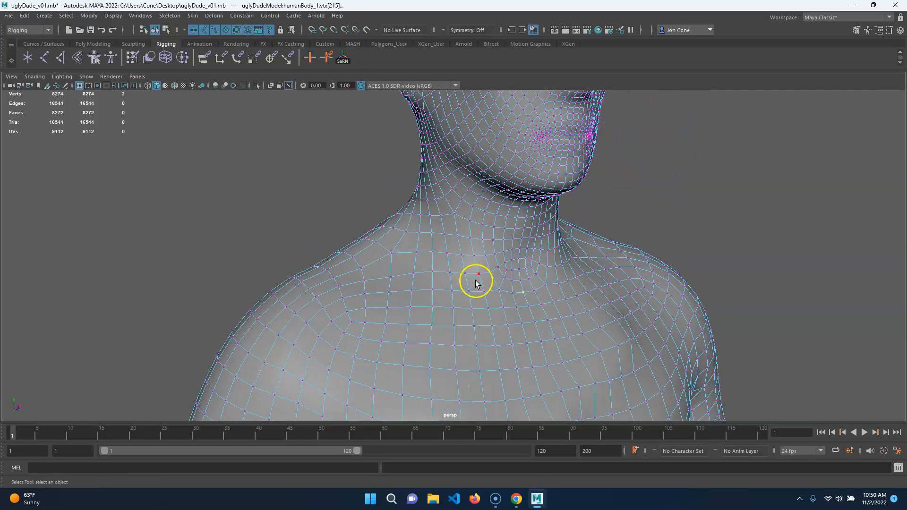
pyautogui.press('g')
# Select the body mesh and examine the neck and skull-base topology from the side
pyautogui.keyDown('alt'); pyautogui.moveTo(509, 290); pyautogui.dragTo(470, 270); pyautogui.keyUp('alt')
pyautogui.click(456, 254)
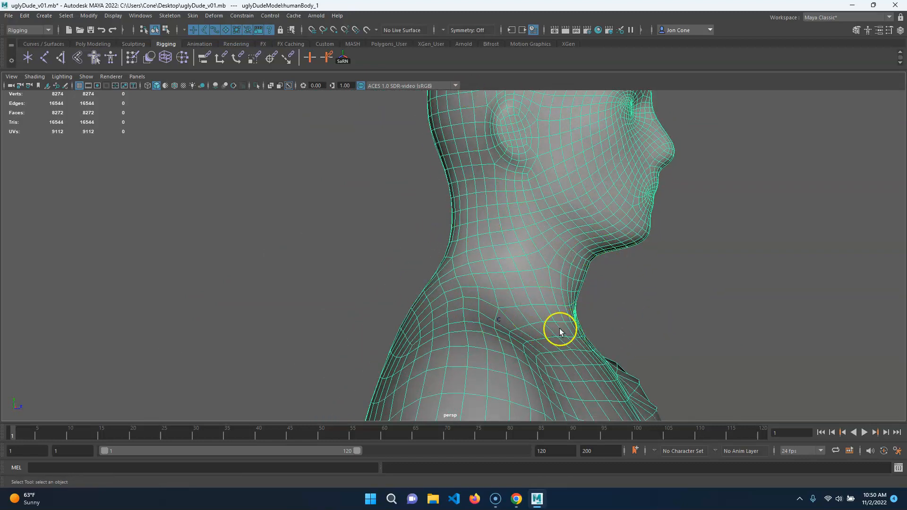
pyautogui.keyDown('alt'); pyautogui.moveTo(547, 265); pyautogui.dragTo(531, 293, button='right'); pyautogui.keyUp('alt')
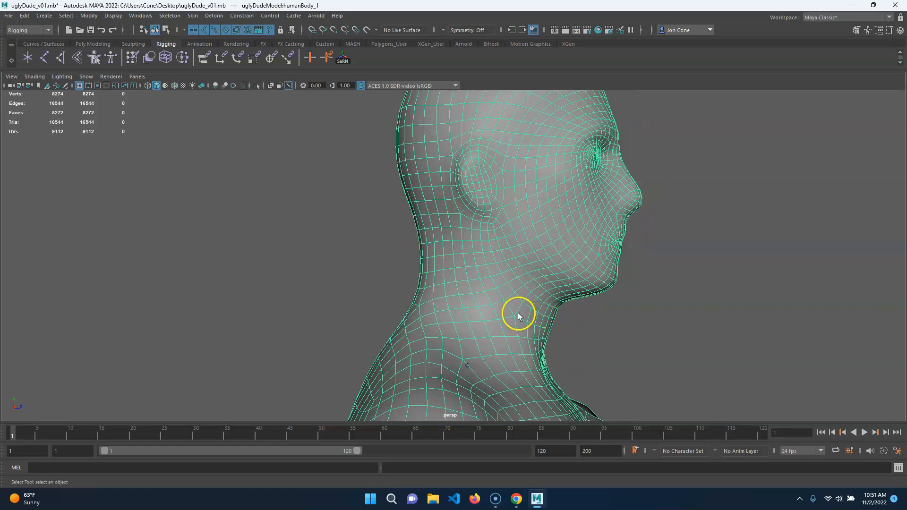
pyautogui.keyDown('alt'); pyautogui.moveTo(518, 313); pyautogui.dragTo(523, 310, button='right'); pyautogui.keyUp('alt')
pyautogui.keyDown('alt'); pyautogui.moveTo(456, 289); pyautogui.dragTo(501, 309, button='middle'); pyautogui.keyUp('alt')
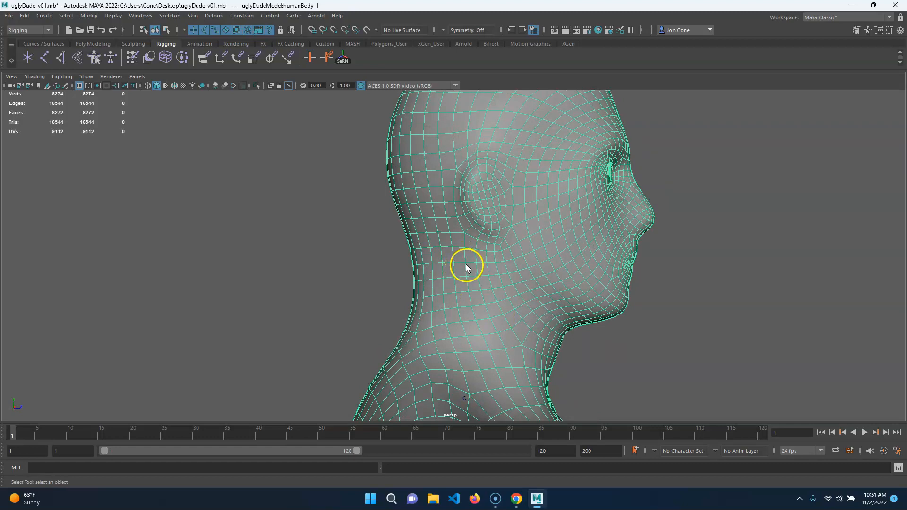
pyautogui.keyDown('alt'); pyautogui.moveTo(478, 271); pyautogui.dragTo(468, 283); pyautogui.keyUp('alt')
pyautogui.keyDown('alt'); pyautogui.moveTo(468, 282); pyautogui.dragTo(574, 285, button='right'); pyautogui.keyUp('alt')
# Create a skull-base cluster from two matching faces just below the ears, one on each side of the head
pyautogui.rightClick(482, 283)
pyautogui.moveTo(482, 285); pyautogui.dragTo(485, 266, button='right')
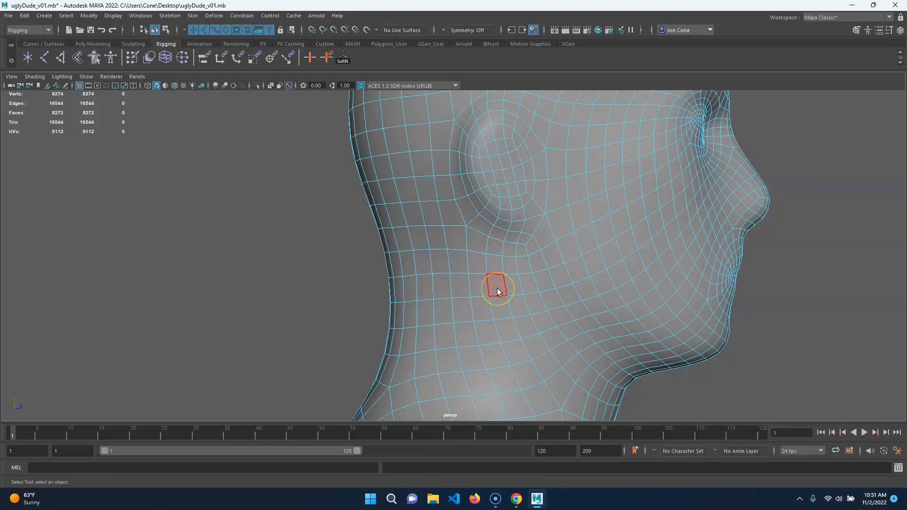
pyautogui.click(498, 290)
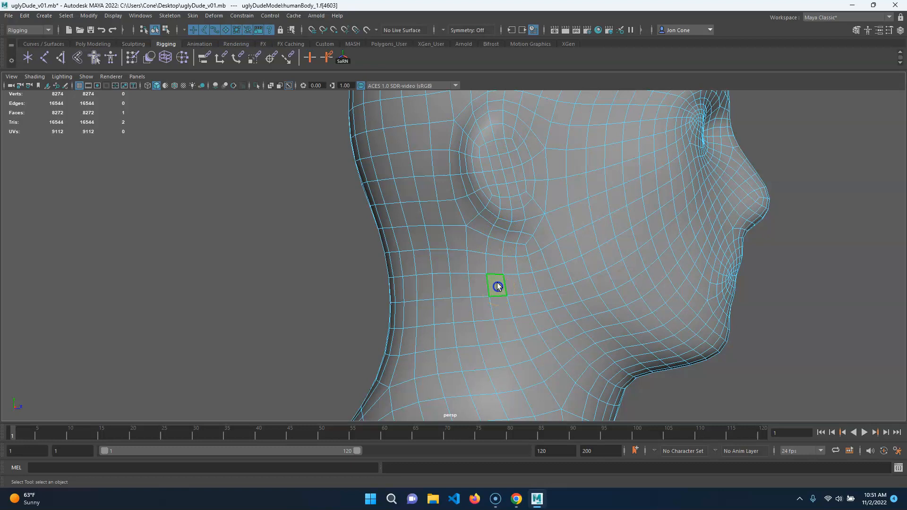
pyautogui.keyDown('alt'); pyautogui.moveTo(492, 282); pyautogui.dragTo(409, 245); pyautogui.keyUp('alt')
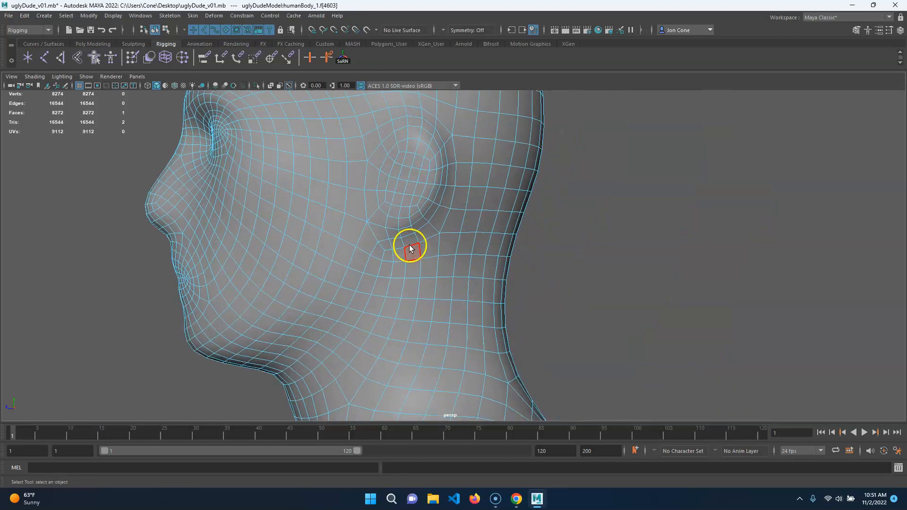
pyautogui.keyDown('alt'); pyautogui.moveTo(405, 294); pyautogui.dragTo(385, 332); pyautogui.keyUp('alt')
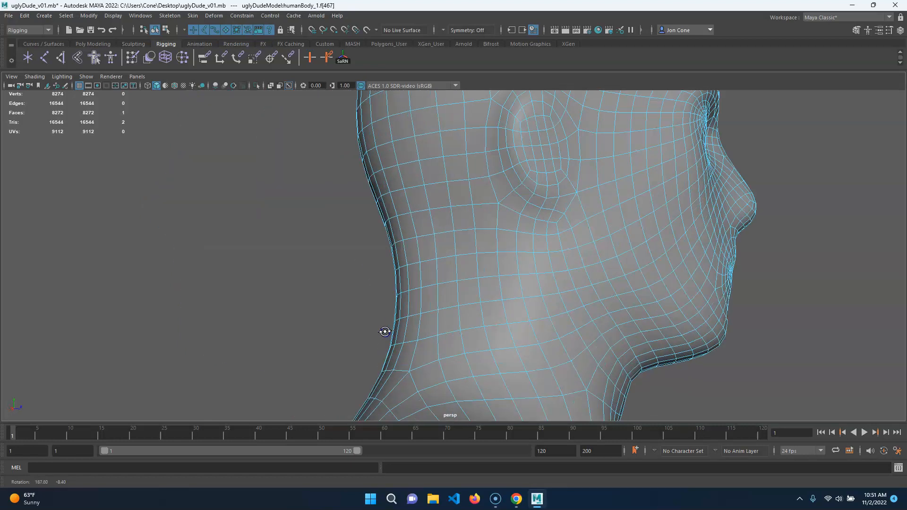
pyautogui.keyDown('shift'); pyautogui.click(527, 264); pyautogui.keyUp('shift')
pyautogui.keyDown('alt'); pyautogui.moveTo(616, 351); pyautogui.dragTo(471, 320); pyautogui.keyUp('alt')
pyautogui.keyDown('alt'); pyautogui.moveTo(429, 323); pyautogui.dragTo(426, 323); pyautogui.keyUp('alt')
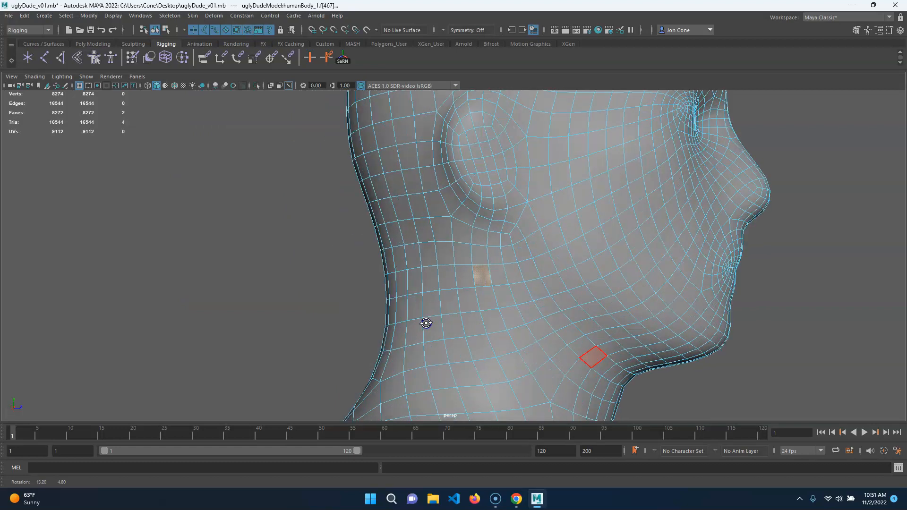
pyautogui.scroll(-3, 427, 323)
pyautogui.press('g')
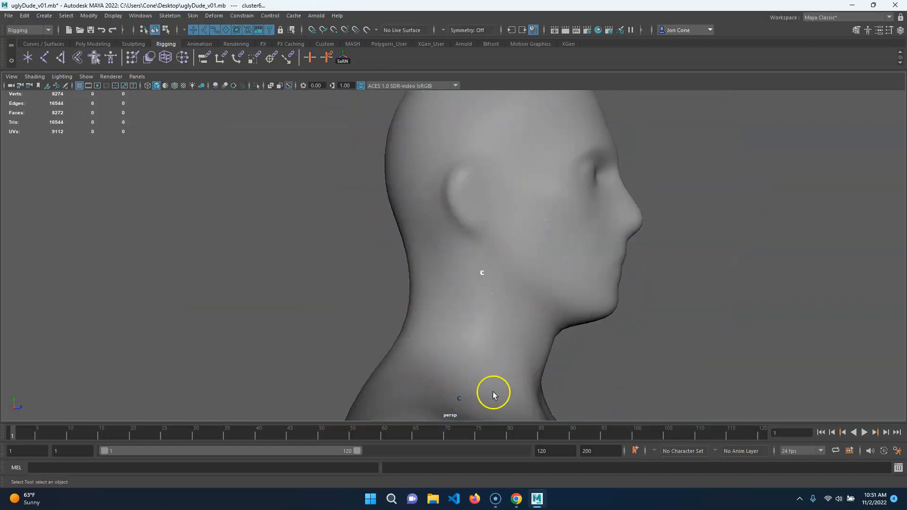
# Create a cluster from the centre vertex on the crown of the head
pyautogui.keyDown('alt'); pyautogui.moveTo(507, 356); pyautogui.dragTo(516, 354); pyautogui.keyUp('alt')
pyautogui.scroll(2, 517, 354)
pyautogui.keyDown('alt'); pyautogui.moveTo(512, 351); pyautogui.dragTo(485, 364, button='middle'); pyautogui.keyUp('alt')
pyautogui.moveTo(553, 309)
pyautogui.keyDown('alt'); pyautogui.mouseDown()
pyautogui.moveTo(529, 318)
pyautogui.moveTo(542, 324)
pyautogui.mouseUp(); pyautogui.keyUp('alt')
pyautogui.keyDown('alt'); pyautogui.moveTo(532, 201); pyautogui.dragTo(534, 296, button='middle'); pyautogui.keyUp('alt')
pyautogui.click(534, 296)
pyautogui.keyDown('alt'); pyautogui.moveTo(611, 260); pyautogui.dragTo(488, 327); pyautogui.keyUp('alt')
pyautogui.click(464, 296)
pyautogui.keyDown('alt'); pyautogui.moveTo(464, 296); pyautogui.dragTo(548, 291); pyautogui.keyUp('alt')
pyautogui.click(483, 231)
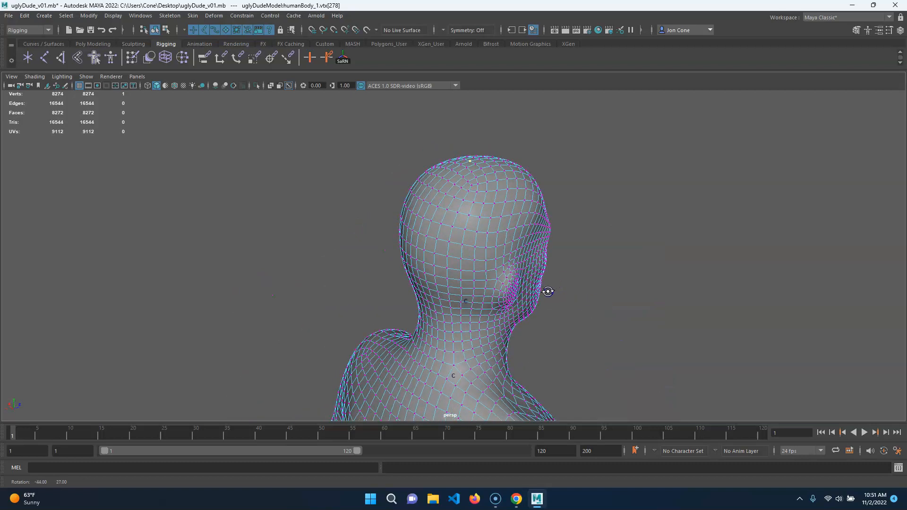
pyautogui.press('g')
# Examine how the spine, neck and head clusters line up from the pelvis to the crown
pyautogui.keyDown('alt'); pyautogui.moveTo(512, 333); pyautogui.dragTo(671, 290); pyautogui.keyUp('alt')
pyautogui.keyDown('alt'); pyautogui.moveTo(631, 325); pyautogui.dragTo(612, 208, button='middle'); pyautogui.keyUp('alt')
pyautogui.scroll(-5, 518, 335)
pyautogui.keyDown('alt'); pyautogui.moveTo(518, 336); pyautogui.dragTo(543, 176, button='middle'); pyautogui.keyUp('alt')
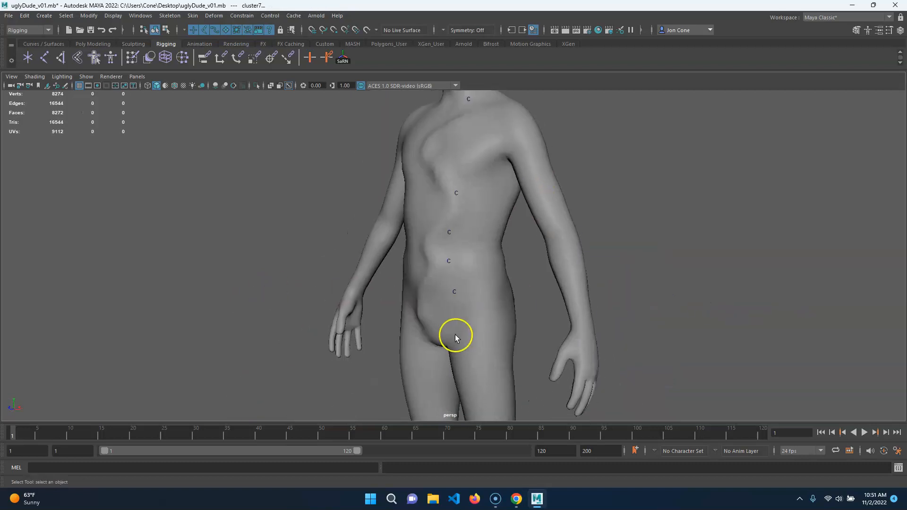
pyautogui.keyDown('alt'); pyautogui.moveTo(455, 335); pyautogui.dragTo(447, 375, button='middle'); pyautogui.keyUp('alt')
pyautogui.keyDown('alt'); pyautogui.moveTo(478, 168); pyautogui.dragTo(487, 254, button='middle'); pyautogui.keyUp('alt')
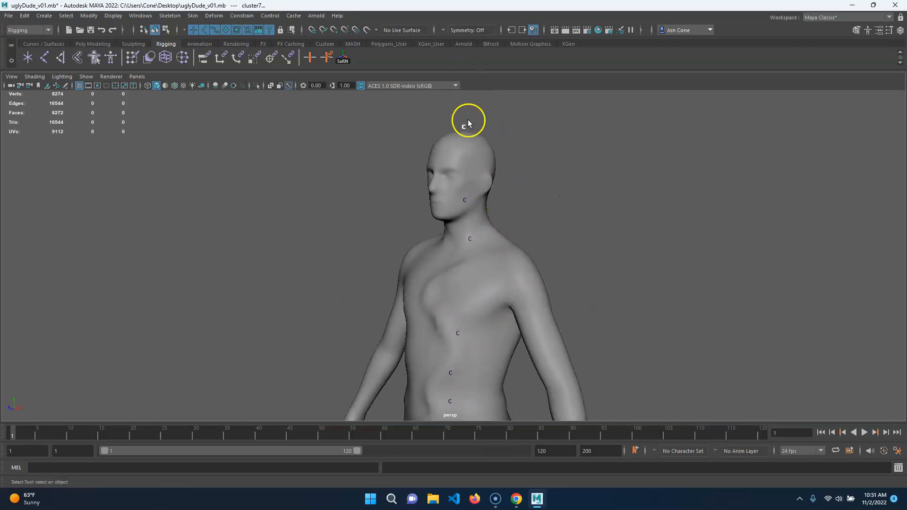
pyautogui.keyDown('alt'); pyautogui.moveTo(495, 205); pyautogui.dragTo(526, 263); pyautogui.keyUp('alt')
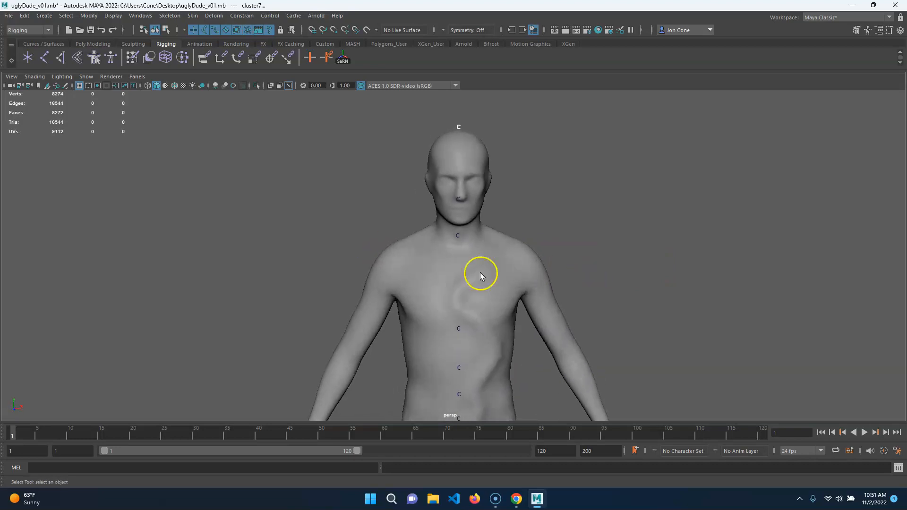
# Select the matching body-mesh vertices just beneath the earlobes on both sides of the head as the jaw pivot
pyautogui.keyDown('alt'); pyautogui.moveTo(478, 271); pyautogui.dragTo(512, 309, button='right'); pyautogui.keyUp('alt')
pyautogui.keyDown('alt'); pyautogui.moveTo(512, 309); pyautogui.dragTo(586, 363); pyautogui.keyUp('alt')
pyautogui.keyDown('alt'); pyautogui.moveTo(587, 363); pyautogui.dragTo(591, 350, button='middle'); pyautogui.keyUp('alt')
pyautogui.keyDown('alt'); pyautogui.moveTo(591, 351); pyautogui.dragTo(631, 364, button='right'); pyautogui.keyUp('alt')
pyautogui.keyDown('alt'); pyautogui.moveTo(601, 363); pyautogui.dragTo(608, 392, button='middle'); pyautogui.keyUp('alt')
pyautogui.click(479, 279)
pyautogui.moveTo(506, 303); pyautogui.dragTo(474, 318, button='right')
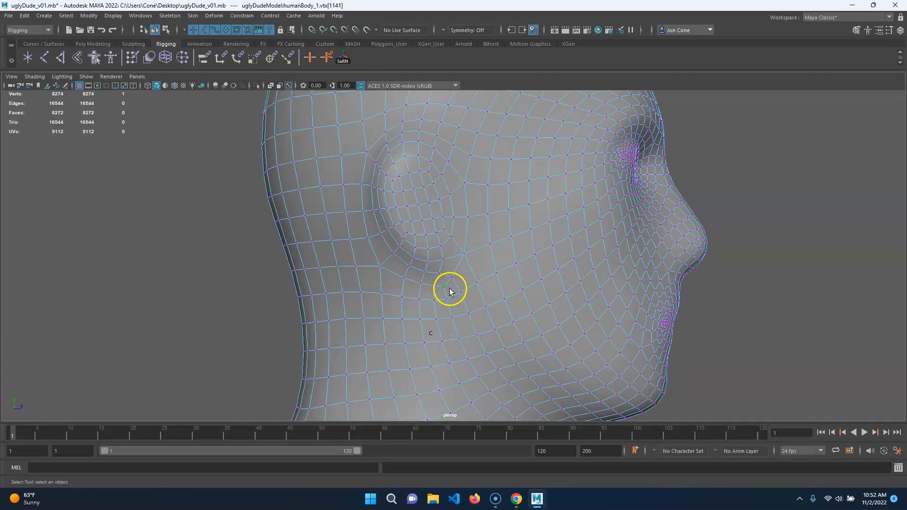
pyautogui.keyDown('alt'); pyautogui.moveTo(665, 392); pyautogui.dragTo(651, 351, button='middle'); pyautogui.keyUp('alt')
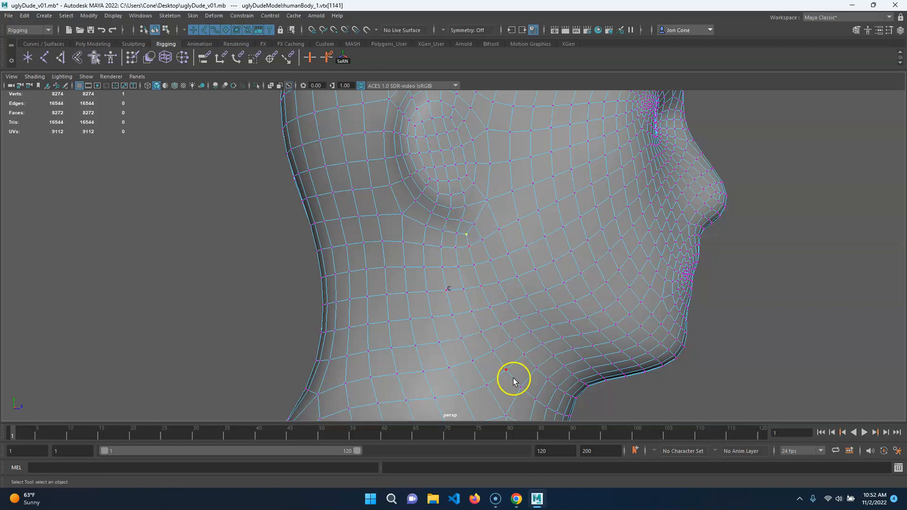
pyautogui.keyDown('alt'); pyautogui.moveTo(715, 340); pyautogui.dragTo(427, 290); pyautogui.keyUp('alt')
pyautogui.keyDown('shift'); pyautogui.click(407, 283); pyautogui.keyUp('shift')
pyautogui.keyDown('alt'); pyautogui.moveTo(410, 365); pyautogui.dragTo(566, 370); pyautogui.keyUp('alt')
# Frame the selected jaw vertices in the side view and inspect their position in wireframe and shaded display
pyautogui.press('space')
pyautogui.press('space')
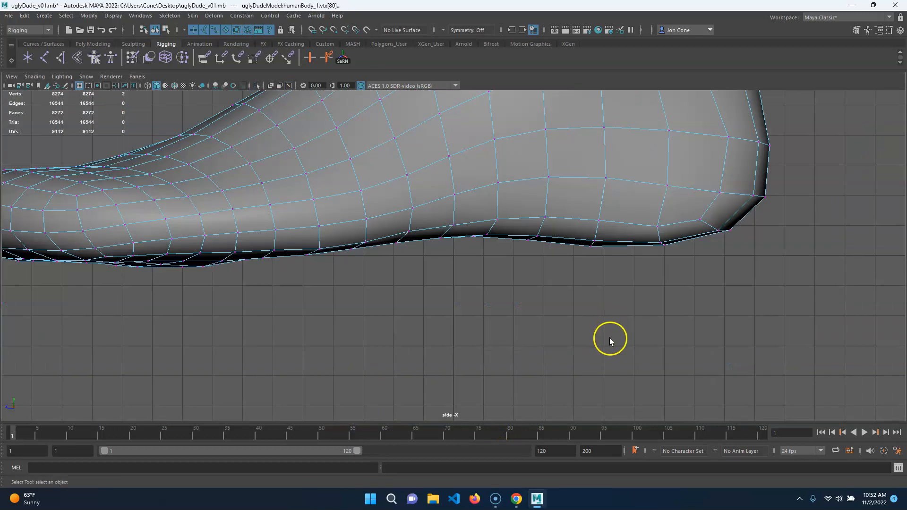
pyautogui.keyDown('alt'); pyautogui.moveTo(584, 279); pyautogui.dragTo(597, 486, button='middle'); pyautogui.keyUp('alt')
pyautogui.keyDown('alt'); pyautogui.moveTo(520, 255); pyautogui.dragTo(227, 244, button='right'); pyautogui.keyUp('alt')
pyautogui.keyDown('alt'); pyautogui.moveTo(588, 185); pyautogui.dragTo(567, 496, button='middle'); pyautogui.keyUp('alt')
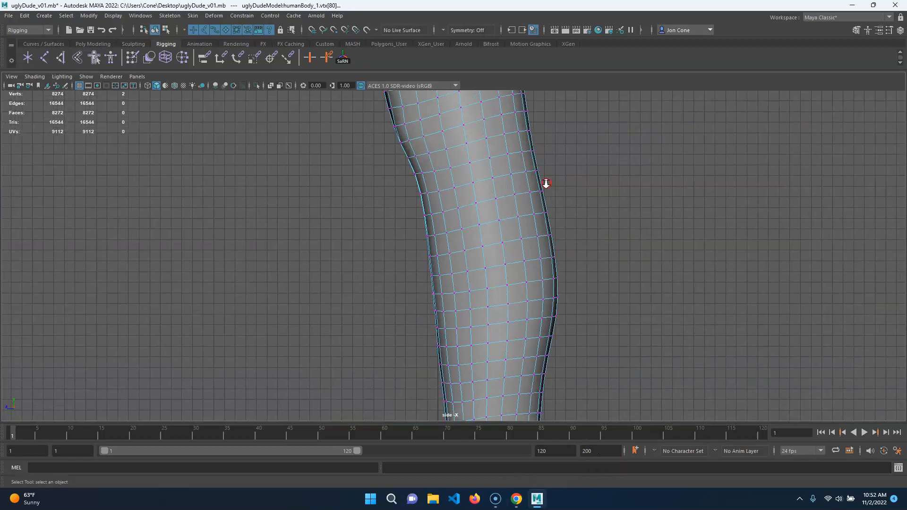
pyautogui.keyDown('alt'); pyautogui.moveTo(545, 183); pyautogui.dragTo(389, 214, button='right'); pyautogui.keyUp('alt')
pyautogui.press('f')
pyautogui.keyDown('alt'); pyautogui.moveTo(594, 282); pyautogui.dragTo(483, 291, button='right'); pyautogui.keyUp('alt')
pyautogui.press('4')
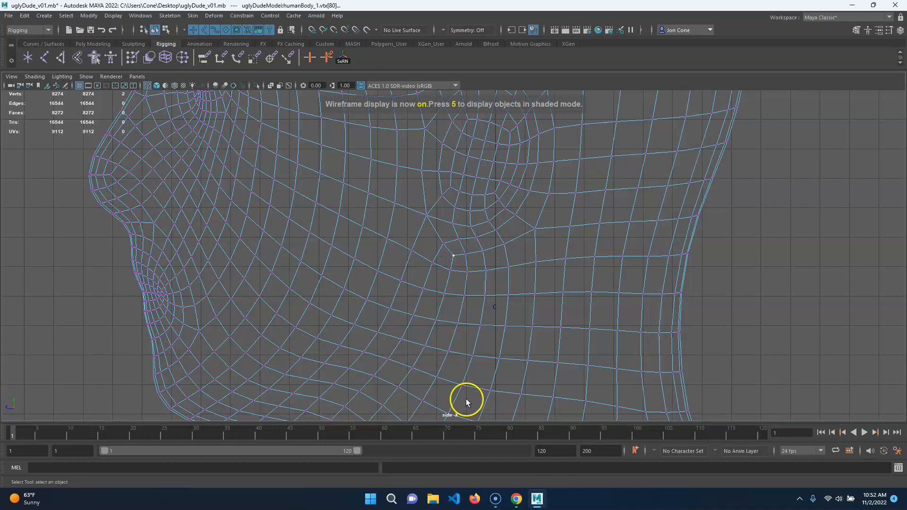
pyautogui.press('5')
pyautogui.press('space')
pyautogui.press('space')
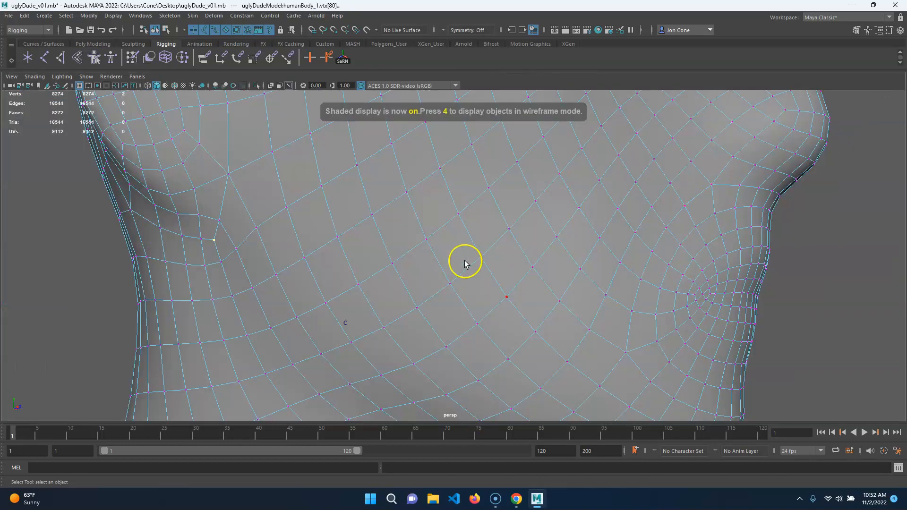
# Compare the selected jaw vertices with the skull-base cluster in the perspective and side views
pyautogui.keyDown('alt'); pyautogui.moveTo(465, 261); pyautogui.dragTo(524, 267); pyautogui.keyUp('alt')
pyautogui.keyDown('alt'); pyautogui.moveTo(524, 268); pyautogui.dragTo(470, 266, button='right'); pyautogui.keyUp('alt')
pyautogui.keyDown('alt'); pyautogui.moveTo(462, 269); pyautogui.dragTo(575, 293); pyautogui.keyUp('alt')
pyautogui.keyDown('alt'); pyautogui.moveTo(415, 293); pyautogui.dragTo(619, 296); pyautogui.keyUp('alt')
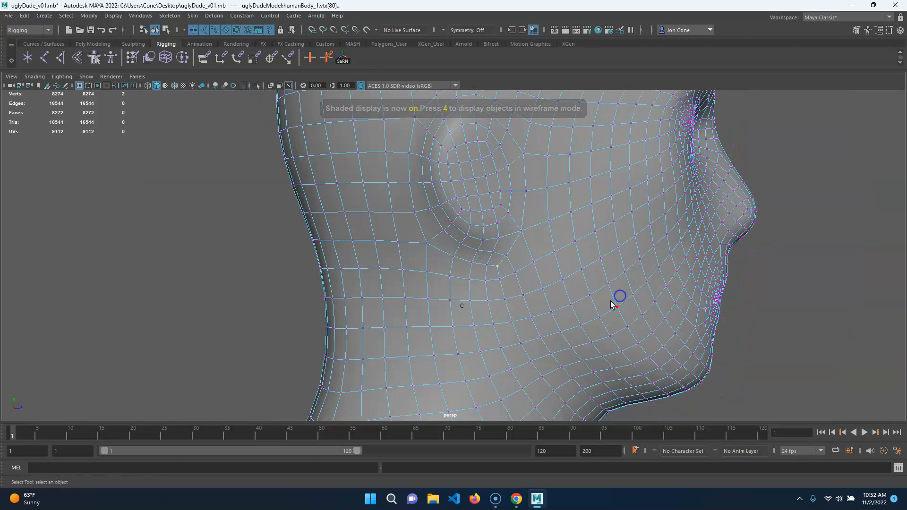
pyautogui.press('space')
pyautogui.press('space')
pyautogui.keyDown('alt'); pyautogui.moveTo(449, 259); pyautogui.dragTo(501, 322, button='right'); pyautogui.keyUp('alt')
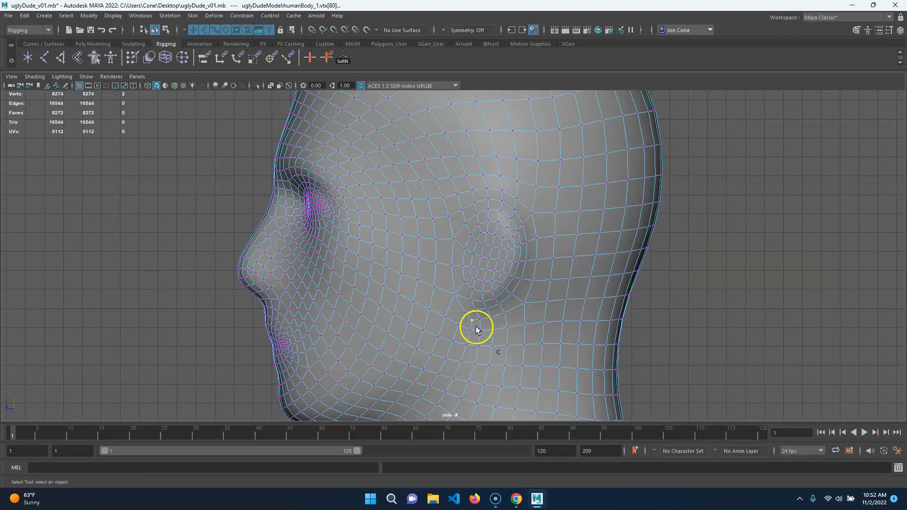
pyautogui.keyDown('alt'); pyautogui.moveTo(605, 297); pyautogui.dragTo(617, 276, button='middle'); pyautogui.keyUp('alt')
pyautogui.keyDown('alt'); pyautogui.moveTo(524, 279); pyautogui.dragTo(468, 283, button='right'); pyautogui.keyUp('alt')
# Create a jaw-pivot cluster from the two selected vertices beneath the ears in the perspective view
pyautogui.press('space')
pyautogui.press('space')
pyautogui.moveTo(539, 245)
pyautogui.keyDown('alt'); pyautogui.mouseDown()
pyautogui.moveTo(554, 246)
pyautogui.moveTo(529, 247)
pyautogui.mouseUp(); pyautogui.keyUp('alt')
pyautogui.keyDown('alt'); pyautogui.moveTo(529, 247); pyautogui.dragTo(464, 291, button='right'); pyautogui.keyUp('alt')
pyautogui.keyDown('alt'); pyautogui.moveTo(463, 291); pyautogui.dragTo(455, 255, button='middle'); pyautogui.keyUp('alt')
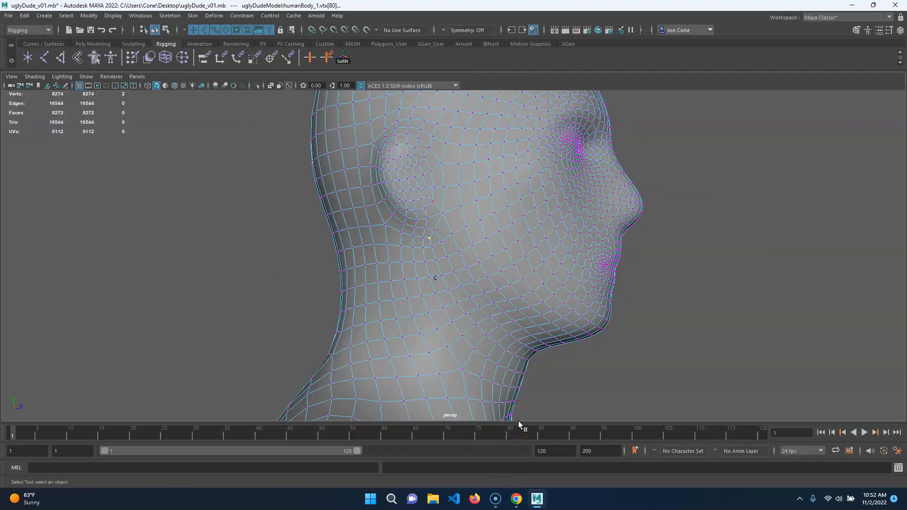
pyautogui.press('g')
pyautogui.keyDown('alt'); pyautogui.moveTo(467, 282); pyautogui.dragTo(422, 363); pyautogui.keyUp('alt')
# Create a jaw-end cluster from the centre vertex at the tip of the chin
pyautogui.click(422, 363)
pyautogui.keyDown('alt'); pyautogui.moveTo(307, 359); pyautogui.dragTo(434, 356); pyautogui.keyUp('alt')
pyautogui.keyDown('alt'); pyautogui.moveTo(434, 357); pyautogui.dragTo(626, 381, button='right'); pyautogui.keyUp('alt')
pyautogui.keyDown('alt'); pyautogui.moveTo(625, 381); pyautogui.dragTo(548, 317, button='middle'); pyautogui.keyUp('alt')
pyautogui.keyDown('alt'); pyautogui.moveTo(524, 322); pyautogui.dragTo(623, 233, button='right'); pyautogui.keyUp('alt')
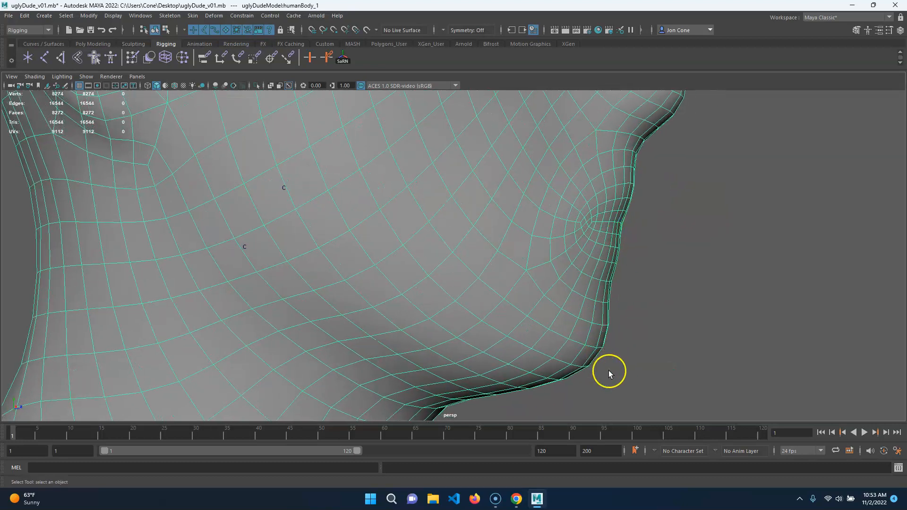
pyautogui.keyDown('alt'); pyautogui.moveTo(609, 370); pyautogui.dragTo(497, 361); pyautogui.keyUp('alt')
pyautogui.keyDown('alt'); pyautogui.moveTo(497, 362); pyautogui.dragTo(603, 292, button='middle'); pyautogui.keyUp('alt')
pyautogui.keyDown('alt'); pyautogui.moveTo(603, 292); pyautogui.dragTo(647, 291); pyautogui.keyUp('alt')
pyautogui.keyDown('alt'); pyautogui.moveTo(647, 292); pyautogui.dragTo(683, 298, button='middle'); pyautogui.keyUp('alt')
pyautogui.moveTo(397, 289)
pyautogui.keyDown('alt'); pyautogui.mouseDown(button='right')
pyautogui.moveTo(437, 289)
pyautogui.moveTo(410, 302)
pyautogui.mouseUp(button='right'); pyautogui.keyUp('alt')
pyautogui.click(416, 296)
pyautogui.keyDown('alt'); pyautogui.moveTo(461, 354); pyautogui.dragTo(565, 359); pyautogui.keyUp('alt')
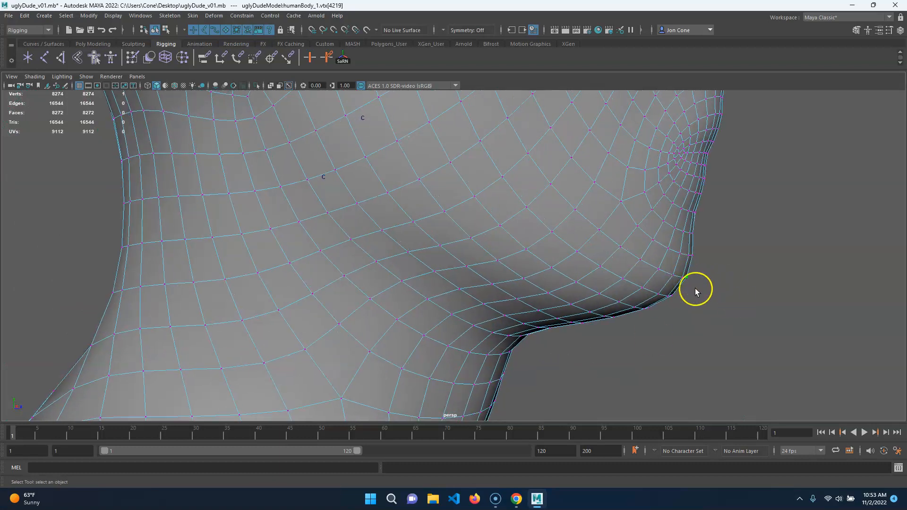
pyautogui.keyDown('alt'); pyautogui.moveTo(695, 291); pyautogui.dragTo(557, 314, button='right'); pyautogui.keyUp('alt')
pyautogui.keyDown('alt'); pyautogui.moveTo(557, 313); pyautogui.dragTo(583, 340); pyautogui.keyUp('alt')
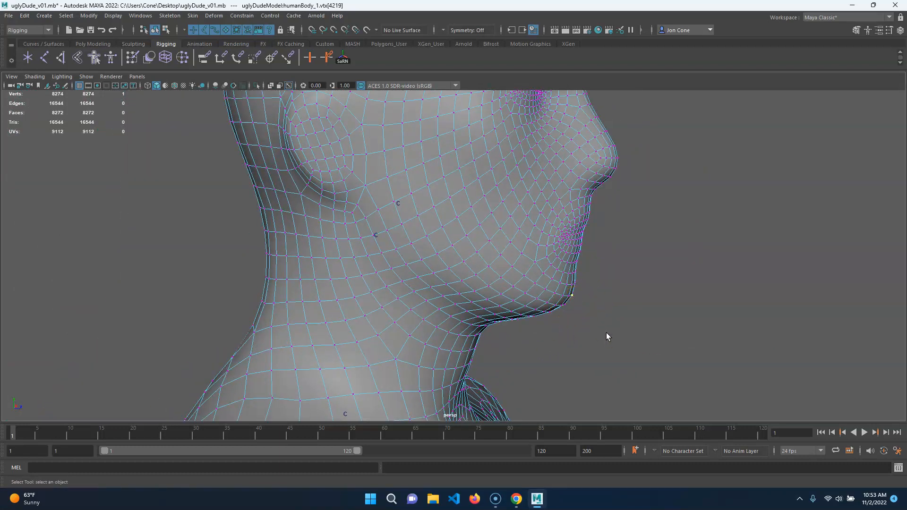
pyautogui.press('g')
# Examine the jaw and head clusters in profile and follow the cluster line down to the hips
pyautogui.keyDown('alt'); pyautogui.moveTo(570, 255); pyautogui.dragTo(584, 386, button='middle'); pyautogui.keyUp('alt')
pyautogui.keyDown('alt'); pyautogui.moveTo(586, 387); pyautogui.dragTo(656, 380); pyautogui.keyUp('alt')
pyautogui.keyDown('alt'); pyautogui.moveTo(569, 357); pyautogui.dragTo(623, 353, button='right'); pyautogui.keyUp('alt')
pyautogui.keyDown('alt'); pyautogui.moveTo(624, 353); pyautogui.dragTo(660, 342, button='middle'); pyautogui.keyUp('alt')
pyautogui.keyDown('alt'); pyautogui.moveTo(645, 333); pyautogui.dragTo(563, 292, button='right'); pyautogui.keyUp('alt')
pyautogui.keyDown('alt'); pyautogui.moveTo(625, 299); pyautogui.dragTo(647, 265, button='middle'); pyautogui.keyUp('alt')
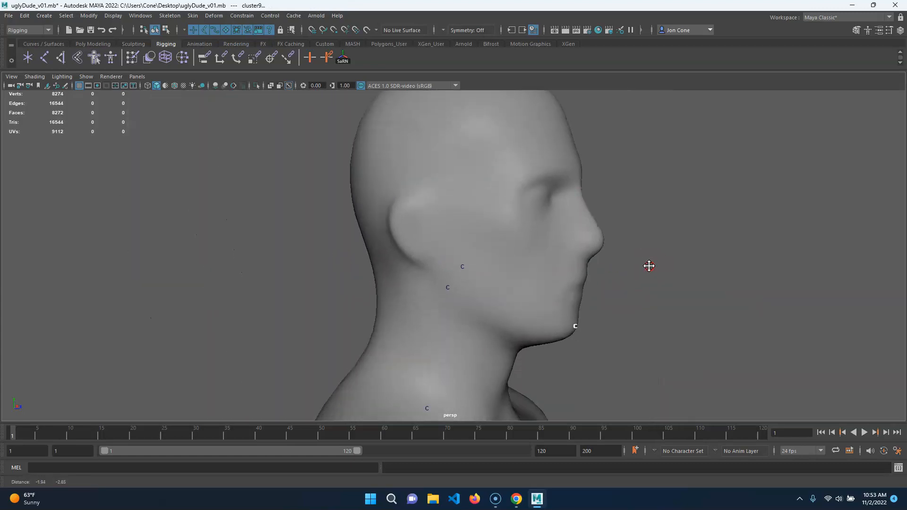
pyautogui.keyDown('alt'); pyautogui.moveTo(690, 274); pyautogui.dragTo(551, 339, button='right'); pyautogui.keyUp('alt')
pyautogui.keyDown('alt'); pyautogui.moveTo(511, 352); pyautogui.dragTo(529, 148, button='middle'); pyautogui.keyUp('alt')
pyautogui.keyDown('alt'); pyautogui.moveTo(573, 416); pyautogui.dragTo(579, 228, button='middle'); pyautogui.keyUp('alt')
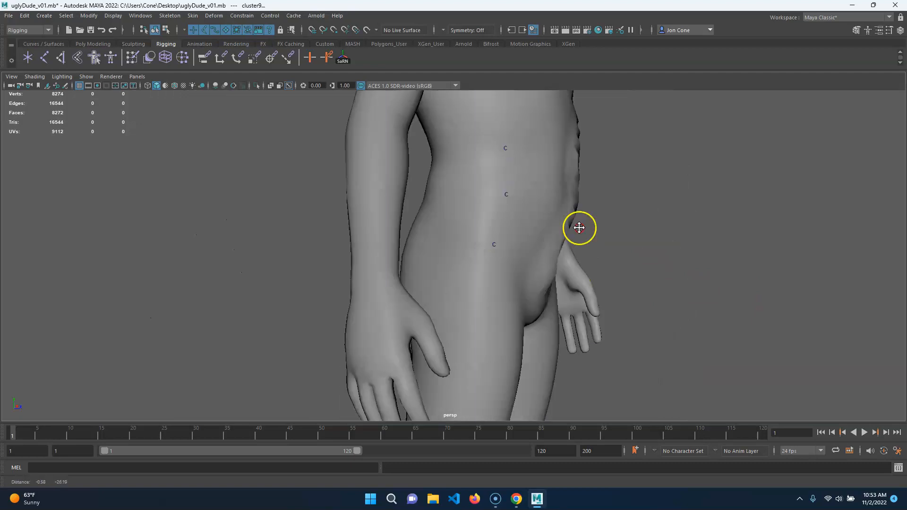
# Select the body mesh and examine the edge flow around the hips, crotch and upper thighs from the front
pyautogui.keyDown('alt'); pyautogui.moveTo(582, 241); pyautogui.dragTo(528, 322, button='right'); pyautogui.keyUp('alt')
pyautogui.keyDown('alt'); pyautogui.moveTo(529, 313); pyautogui.dragTo(561, 378, button='middle'); pyautogui.keyUp('alt')
pyautogui.keyDown('alt'); pyautogui.moveTo(628, 352); pyautogui.dragTo(524, 331); pyautogui.keyUp('alt')
pyautogui.keyDown('alt'); pyautogui.moveTo(454, 307); pyautogui.dragTo(499, 306, button='right'); pyautogui.keyUp('alt')
pyautogui.keyDown('alt'); pyautogui.moveTo(557, 325); pyautogui.dragTo(537, 207, button='middle'); pyautogui.keyUp('alt')
pyautogui.keyDown('alt'); pyautogui.moveTo(472, 248); pyautogui.dragTo(595, 314, button='right'); pyautogui.keyUp('alt')
pyautogui.keyDown('alt'); pyautogui.moveTo(551, 302); pyautogui.dragTo(505, 312); pyautogui.keyUp('alt')
pyautogui.click(503, 304)
pyautogui.keyDown('alt'); pyautogui.moveTo(502, 305); pyautogui.dragTo(573, 283, button='right'); pyautogui.keyUp('alt')
pyautogui.keyDown('alt'); pyautogui.moveTo(573, 283); pyautogui.dragTo(543, 346, button='middle'); pyautogui.keyUp('alt')
pyautogui.keyDown('alt'); pyautogui.moveTo(543, 346); pyautogui.dragTo(615, 333, button='right'); pyautogui.keyUp('alt')
pyautogui.keyDown('alt'); pyautogui.moveTo(614, 333); pyautogui.dragTo(621, 294); pyautogui.keyUp('alt')
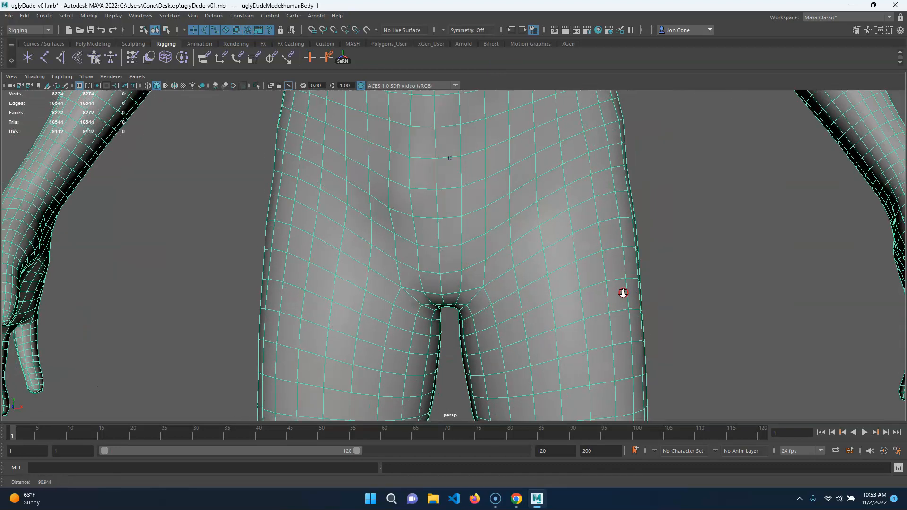
pyautogui.keyDown('alt'); pyautogui.moveTo(622, 293); pyautogui.dragTo(586, 201, button='right'); pyautogui.keyUp('alt')
pyautogui.keyDown('alt'); pyautogui.moveTo(586, 201); pyautogui.dragTo(585, 219, button='middle'); pyautogui.keyUp('alt')
pyautogui.keyDown('alt'); pyautogui.moveTo(585, 291); pyautogui.dragTo(517, 298, button='right'); pyautogui.keyUp('alt')
pyautogui.keyDown('alt'); pyautogui.moveTo(517, 297); pyautogui.dragTo(520, 275, button='middle'); pyautogui.keyUp('alt')
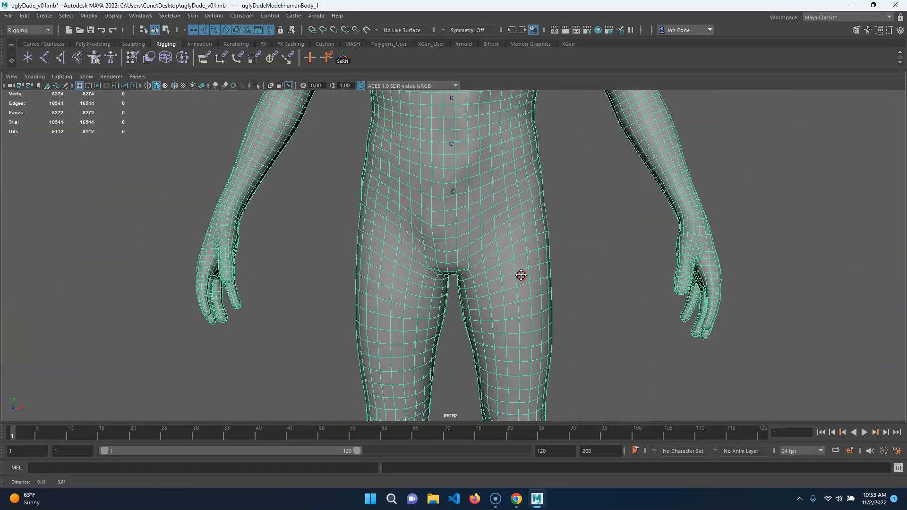
pyautogui.keyDown('alt'); pyautogui.moveTo(504, 231); pyautogui.dragTo(485, 240); pyautogui.keyUp('alt')
pyautogui.keyDown('alt'); pyautogui.moveTo(486, 240); pyautogui.dragTo(554, 242, button='right'); pyautogui.keyUp('alt')
pyautogui.keyDown('alt'); pyautogui.moveTo(554, 242); pyautogui.dragTo(553, 254, button='middle'); pyautogui.keyUp('alt')
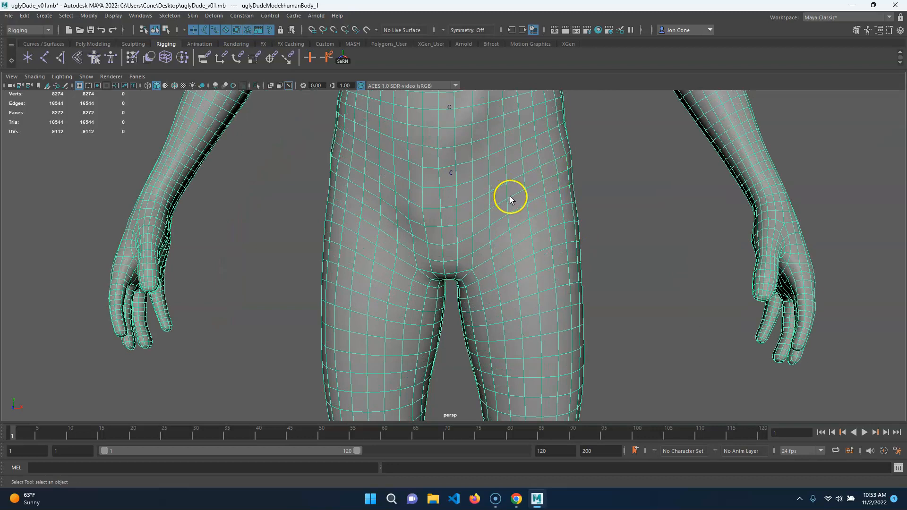
# Switch the body mesh to vertex selection and show the pelvis in the orthographic front view
pyautogui.moveTo(543, 229)
pyautogui.keyDown('alt'); pyautogui.mouseDown()
pyautogui.moveTo(559, 220)
pyautogui.moveTo(539, 227)
pyautogui.mouseUp(); pyautogui.keyUp('alt')
pyautogui.moveTo(540, 227); pyautogui.dragTo(478, 182, button='right')
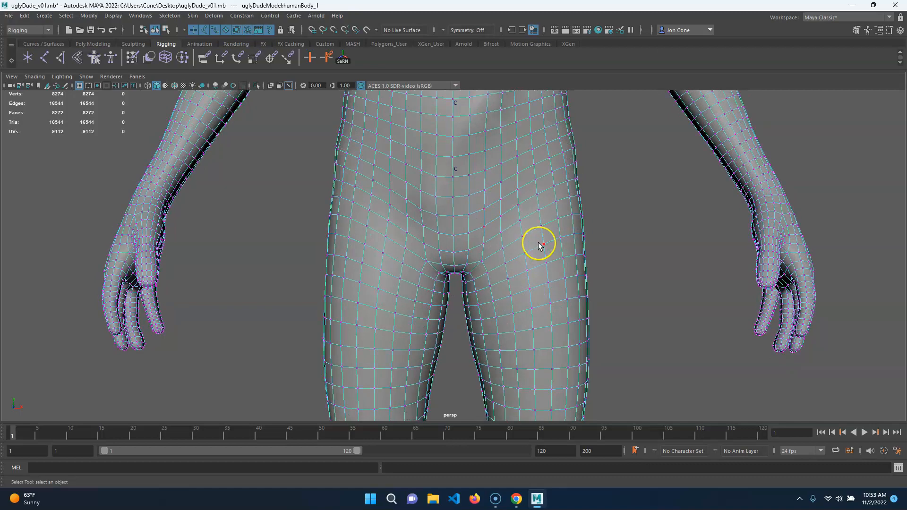
pyautogui.press('space')
pyautogui.press('space')
pyautogui.keyDown('alt'); pyautogui.moveTo(469, 269); pyautogui.dragTo(175, 213, button='right'); pyautogui.keyUp('alt')
pyautogui.keyDown('alt'); pyautogui.moveTo(756, 349); pyautogui.dragTo(466, 259, button='right'); pyautogui.keyUp('alt')
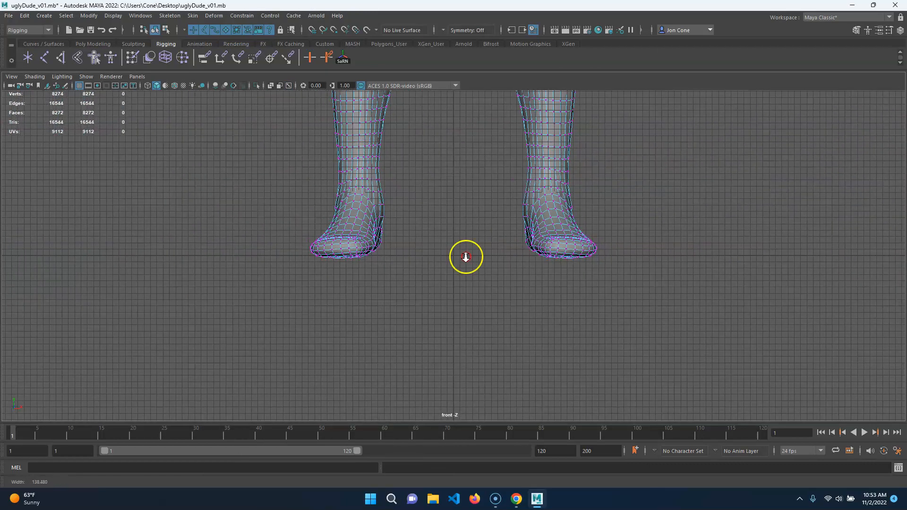
pyautogui.keyDown('alt'); pyautogui.moveTo(532, 189); pyautogui.dragTo(478, 413, button='middle'); pyautogui.keyUp('alt')
pyautogui.keyDown('alt'); pyautogui.moveTo(485, 96); pyautogui.dragTo(512, 279, button='middle'); pyautogui.keyUp('alt')
pyautogui.keyDown('alt'); pyautogui.moveTo(512, 279); pyautogui.dragTo(641, 299, button='right'); pyautogui.keyUp('alt')
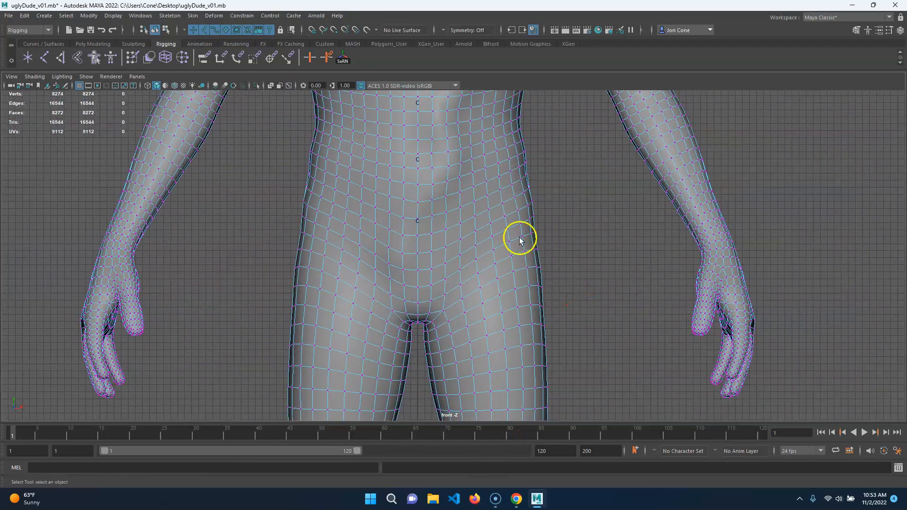
# Create a hip cluster from the matching front and back vertices at the top of the character's left thigh
pyautogui.press('4')
pyautogui.keyDown('alt'); pyautogui.moveTo(407, 298); pyautogui.dragTo(488, 298, button='right'); pyautogui.keyUp('alt')
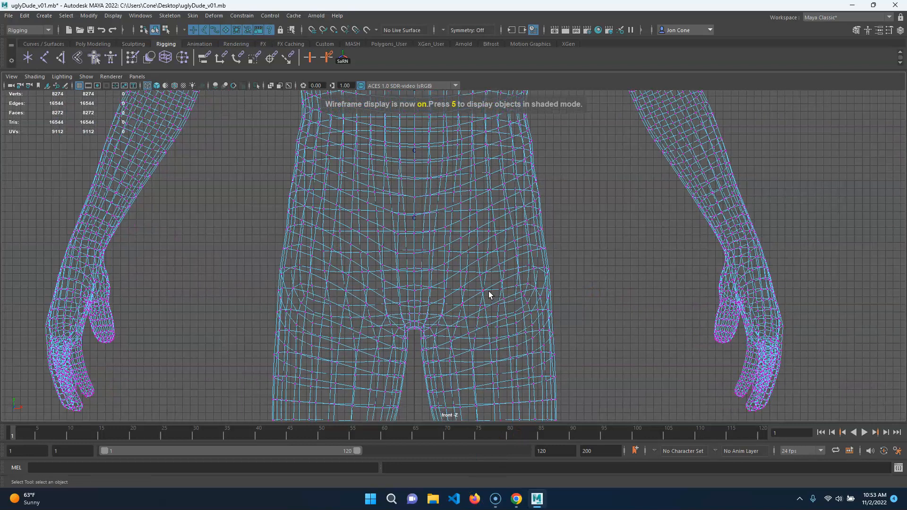
pyautogui.press('5')
pyautogui.moveTo(472, 284)
pyautogui.keyDown('alt'); pyautogui.mouseDown(button='middle')
pyautogui.moveTo(501, 321)
pyautogui.moveTo(506, 294)
pyautogui.mouseUp(button='middle'); pyautogui.keyUp('alt')
pyautogui.click(490, 241)
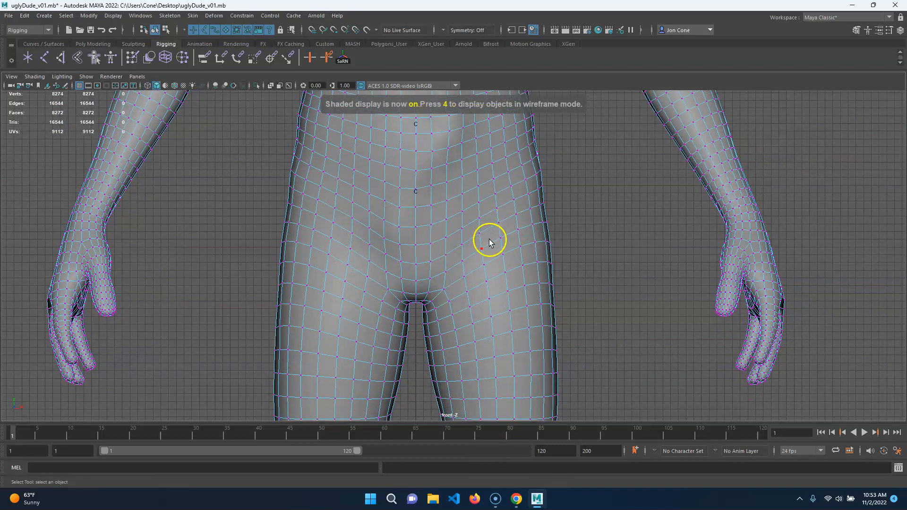
pyautogui.moveTo(492, 233); pyautogui.dragTo(514, 254)
pyautogui.press('space')
pyautogui.press('space')
pyautogui.keyDown('alt'); pyautogui.moveTo(665, 207); pyautogui.dragTo(644, 302); pyautogui.keyUp('alt')
pyautogui.keyDown('alt'); pyautogui.moveTo(541, 274); pyautogui.dragTo(444, 306, button='right'); pyautogui.keyUp('alt')
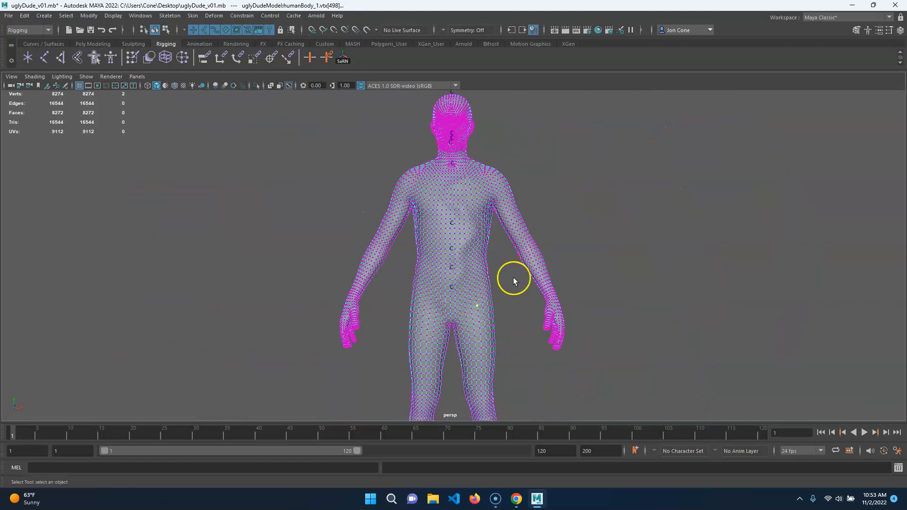
pyautogui.keyDown('alt'); pyautogui.moveTo(510, 340); pyautogui.dragTo(581, 334, button='right'); pyautogui.keyUp('alt')
pyautogui.keyDown('alt'); pyautogui.moveTo(581, 334); pyautogui.dragTo(525, 250, button='middle'); pyautogui.keyUp('alt')
pyautogui.press('g')
# Create a knee cluster on the character's left leg from the edge loops around the knee
pyautogui.keyDown('alt'); pyautogui.moveTo(481, 344); pyautogui.dragTo(494, 187, button='middle'); pyautogui.keyUp('alt')
pyautogui.click(480, 296)
pyautogui.keyDown('alt'); pyautogui.moveTo(482, 323); pyautogui.dragTo(483, 230, button='middle'); pyautogui.keyUp('alt')
pyautogui.keyDown('alt'); pyautogui.moveTo(483, 283); pyautogui.dragTo(518, 290, button='right'); pyautogui.keyUp('alt')
pyautogui.keyDown('alt'); pyautogui.moveTo(518, 290); pyautogui.dragTo(517, 311, button='middle'); pyautogui.keyUp('alt')
pyautogui.keyDown('alt'); pyautogui.moveTo(436, 313); pyautogui.dragTo(508, 292, button='right'); pyautogui.keyUp('alt')
pyautogui.keyDown('alt'); pyautogui.moveTo(508, 292); pyautogui.dragTo(670, 315); pyautogui.keyUp('alt')
pyautogui.keyDown('alt'); pyautogui.moveTo(669, 315); pyautogui.dragTo(439, 301, button='right'); pyautogui.keyUp('alt')
pyautogui.keyDown('alt'); pyautogui.moveTo(439, 301); pyautogui.dragTo(474, 291); pyautogui.keyUp('alt')
pyautogui.press('g')
# Create an ankle cluster on the left leg from the edge loops around the ankle
pyautogui.keyDown('alt'); pyautogui.moveTo(527, 368); pyautogui.dragTo(525, 222, button='middle'); pyautogui.keyUp('alt')
pyautogui.click(483, 280)
pyautogui.keyDown('alt'); pyautogui.moveTo(387, 359); pyautogui.dragTo(479, 350, button='right'); pyautogui.keyUp('alt')
pyautogui.keyDown('alt'); pyautogui.moveTo(543, 345); pyautogui.dragTo(464, 358); pyautogui.keyUp('alt')
pyautogui.keyDown('alt'); pyautogui.moveTo(464, 358); pyautogui.dragTo(515, 344, button='right'); pyautogui.keyUp('alt')
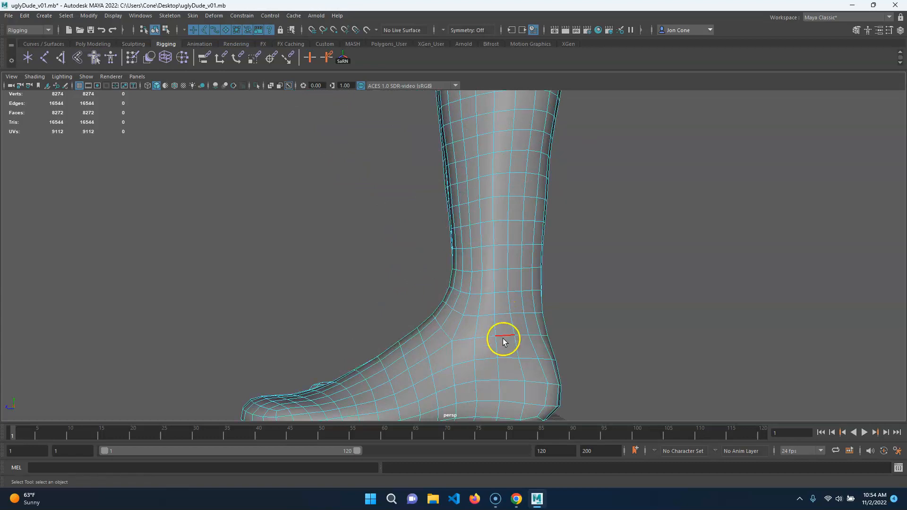
pyautogui.doubleClick(503, 339)
pyautogui.keyDown('alt'); pyautogui.moveTo(581, 373); pyautogui.dragTo(520, 326); pyautogui.keyUp('alt')
pyautogui.keyDown('alt'); pyautogui.moveTo(461, 372); pyautogui.dragTo(486, 335); pyautogui.keyUp('alt')
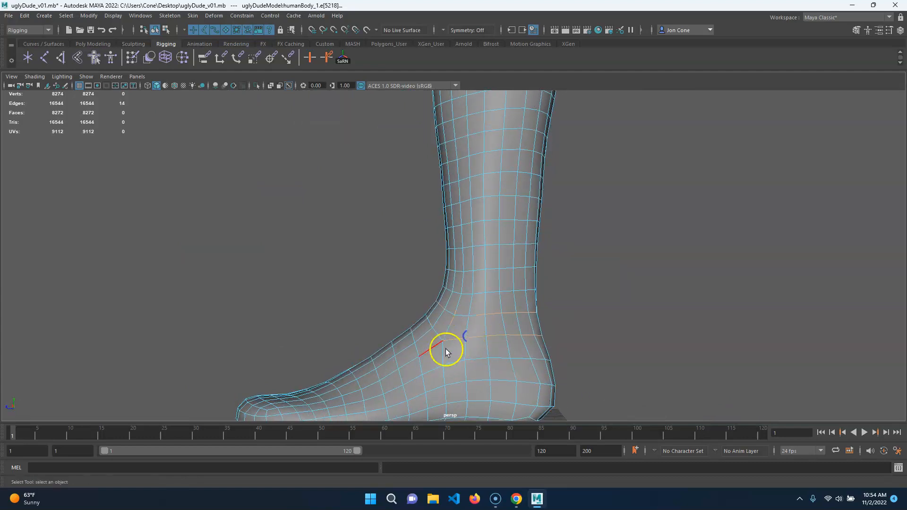
pyautogui.press('g')
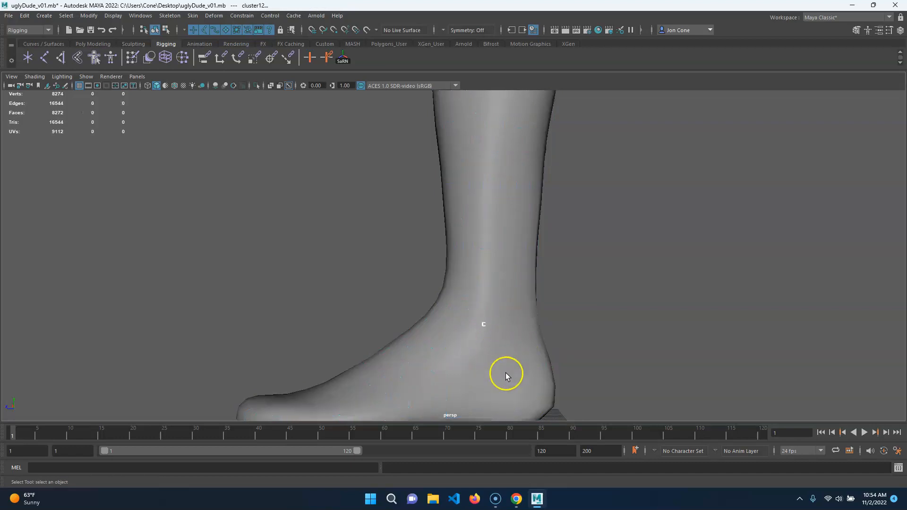
# Select the body mesh and examine the foot's edge flow from ankle to toes in profile
pyautogui.keyDown('alt'); pyautogui.moveTo(505, 377); pyautogui.dragTo(546, 320, button='middle'); pyautogui.keyUp('alt')
pyautogui.click(506, 320)
pyautogui.keyDown('alt'); pyautogui.moveTo(461, 345); pyautogui.dragTo(529, 315, button='middle'); pyautogui.keyUp('alt')
pyautogui.keyDown('alt'); pyautogui.moveTo(529, 316); pyautogui.dragTo(534, 345); pyautogui.keyUp('alt')
pyautogui.scroll(3, 532, 347)
pyautogui.keyDown('alt'); pyautogui.moveTo(524, 358); pyautogui.dragTo(532, 342, button='middle'); pyautogui.keyUp('alt')
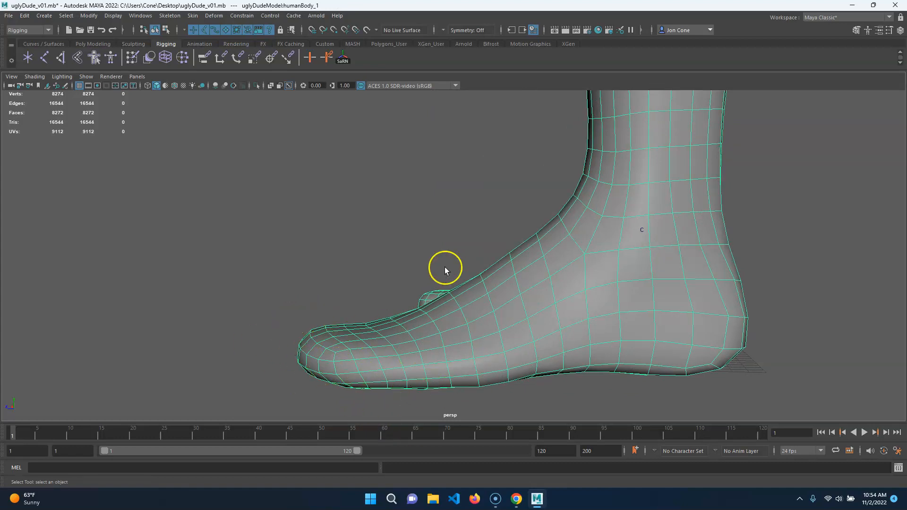
pyautogui.keyDown('alt'); pyautogui.moveTo(421, 356); pyautogui.dragTo(418, 397); pyautogui.keyUp('alt')
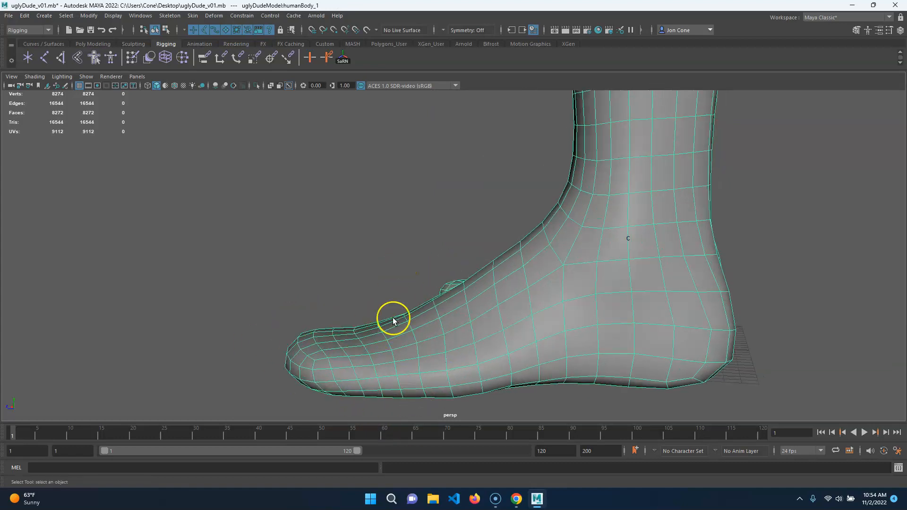
pyautogui.keyDown('alt'); pyautogui.moveTo(407, 356); pyautogui.dragTo(419, 381); pyautogui.keyUp('alt')
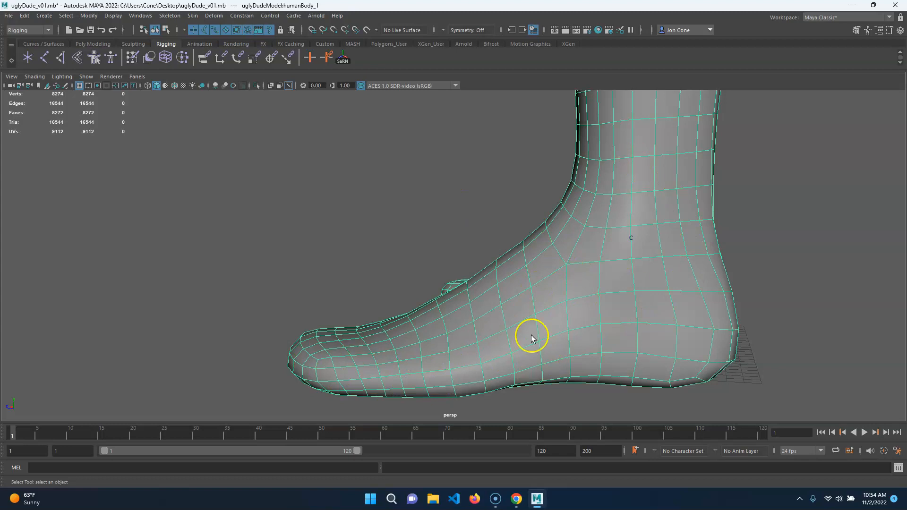
pyautogui.keyDown('alt'); pyautogui.moveTo(596, 147); pyautogui.dragTo(671, 220); pyautogui.keyUp('alt')
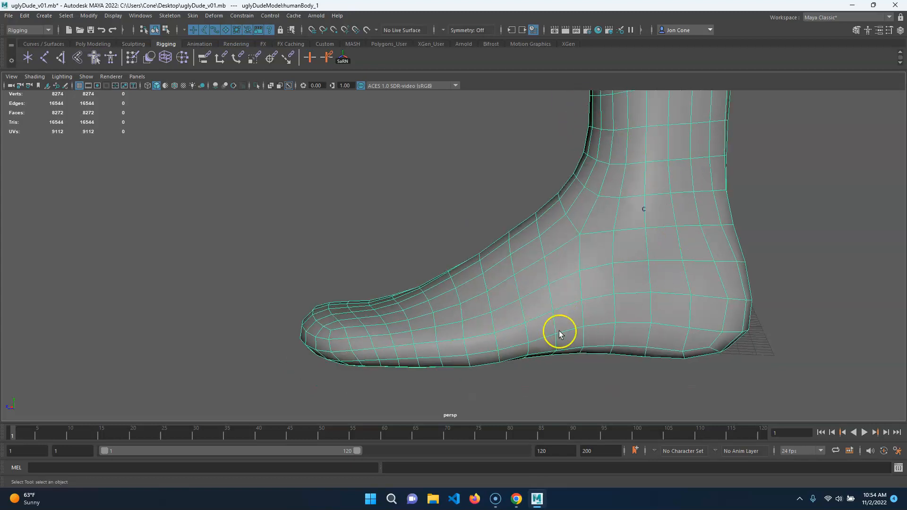
# Create a ball-of-foot cluster from the edge loop crossing the foot behind the toes
pyautogui.doubleClick(429, 326)
pyautogui.moveTo(466, 416)
pyautogui.keyDown('alt'); pyautogui.mouseDown()
pyautogui.moveTo(454, 416)
pyautogui.moveTo(476, 414)
pyautogui.mouseUp(); pyautogui.keyUp('alt')
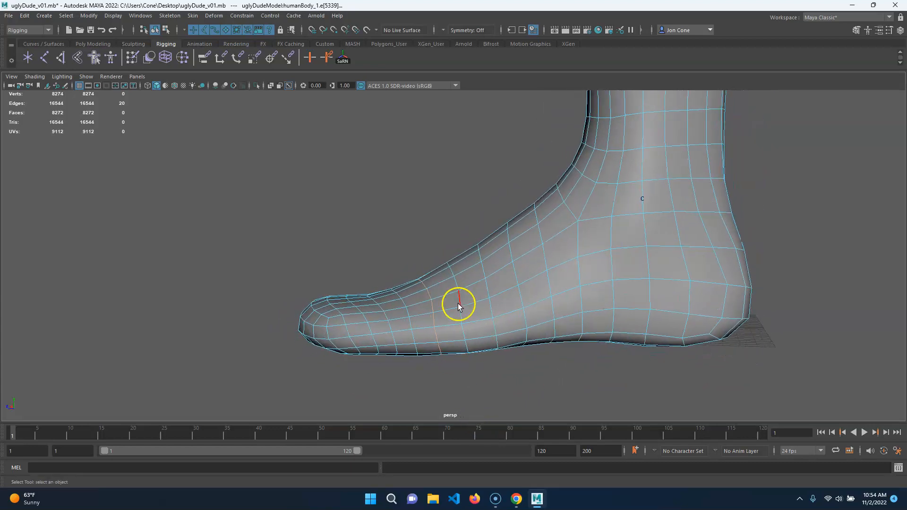
pyautogui.keyDown('alt'); pyautogui.moveTo(491, 352); pyautogui.dragTo(474, 371); pyautogui.keyUp('alt')
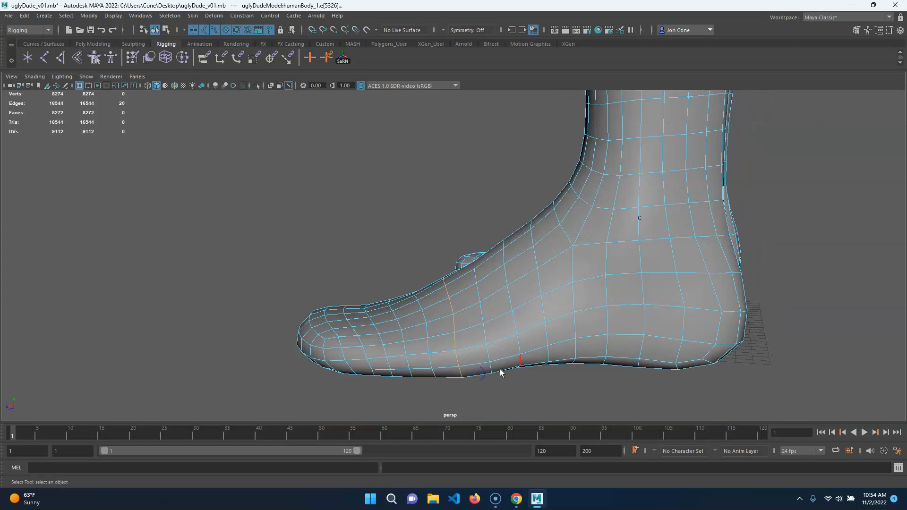
pyautogui.press('g')
# Create a toe-end cluster from a vertex at the front centre of the left foot
pyautogui.click(380, 338)
pyautogui.keyDown('alt'); pyautogui.moveTo(381, 340); pyautogui.dragTo(589, 342); pyautogui.keyUp('alt')
pyautogui.keyDown('alt'); pyautogui.moveTo(589, 342); pyautogui.dragTo(564, 331, button='middle'); pyautogui.keyUp('alt')
pyautogui.moveTo(510, 278); pyautogui.dragTo(472, 279, button='right')
pyautogui.keyDown('alt'); pyautogui.moveTo(515, 352); pyautogui.dragTo(557, 337); pyautogui.keyUp('alt')
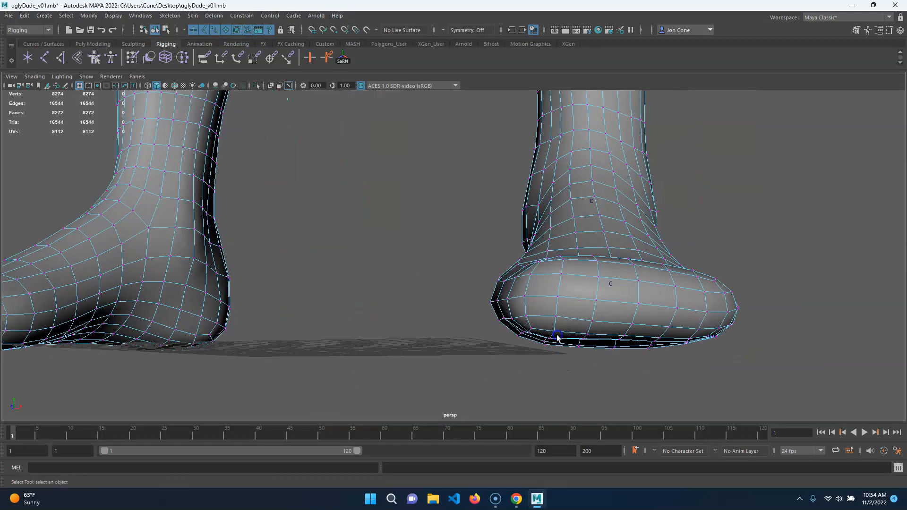
pyautogui.click(594, 304)
pyautogui.keyDown('alt'); pyautogui.moveTo(665, 338); pyautogui.dragTo(662, 357); pyautogui.keyUp('alt')
pyautogui.press('g')
# Select the body mesh and examine the edge flow across the upper chest and collarbones
pyautogui.keyDown('alt'); pyautogui.moveTo(674, 376); pyautogui.dragTo(544, 355, button='right'); pyautogui.keyUp('alt')
pyautogui.keyDown('alt'); pyautogui.moveTo(544, 356); pyautogui.dragTo(537, 401, button='middle'); pyautogui.keyUp('alt')
pyautogui.keyDown('alt'); pyautogui.moveTo(537, 165); pyautogui.dragTo(539, 323, button='middle'); pyautogui.keyUp('alt')
pyautogui.keyDown('alt'); pyautogui.moveTo(540, 326); pyautogui.dragTo(585, 340, button='right'); pyautogui.keyUp('alt')
pyautogui.click(534, 354)
pyautogui.keyDown('alt'); pyautogui.moveTo(534, 354); pyautogui.dragTo(545, 334, button='right'); pyautogui.keyUp('alt')
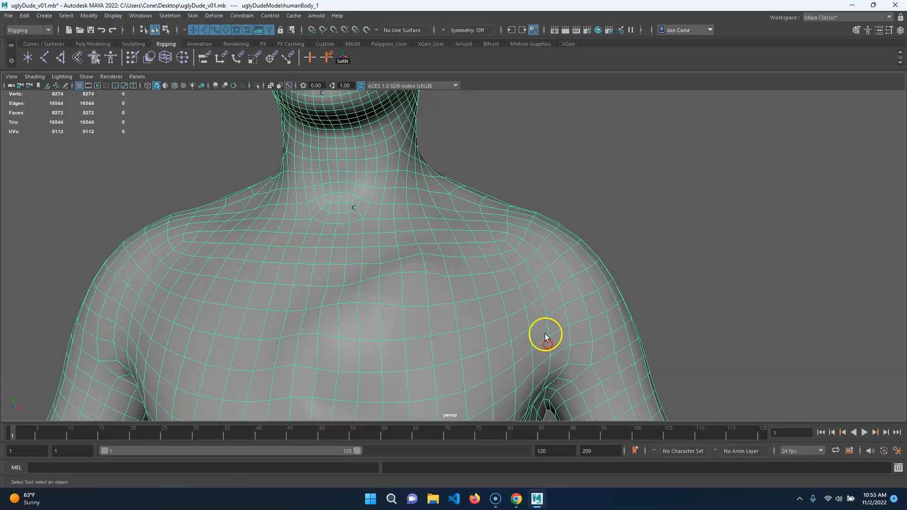
pyautogui.keyDown('alt'); pyautogui.moveTo(545, 333); pyautogui.dragTo(638, 355, button='middle'); pyautogui.keyUp('alt')
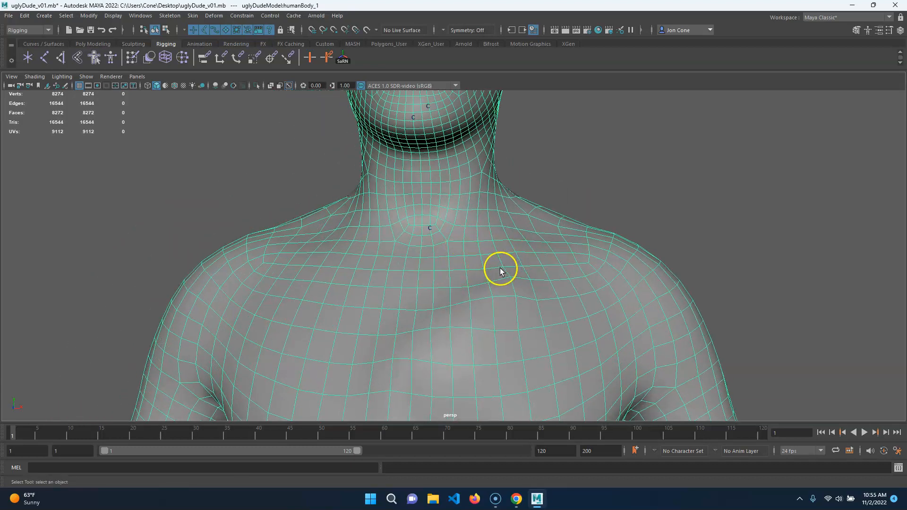
pyautogui.keyDown('alt'); pyautogui.moveTo(459, 307); pyautogui.dragTo(440, 281, button='right'); pyautogui.keyUp('alt')
pyautogui.keyDown('alt'); pyautogui.moveTo(440, 282); pyautogui.dragTo(457, 268, button='middle'); pyautogui.keyUp('alt')
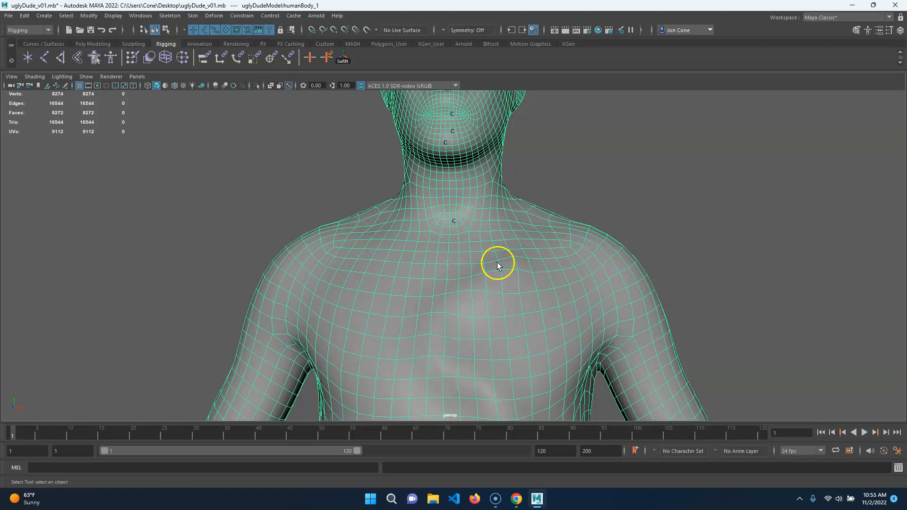
pyautogui.keyDown('alt'); pyautogui.moveTo(491, 250); pyautogui.dragTo(567, 304, button='right'); pyautogui.keyUp('alt')
pyautogui.moveTo(527, 303)
pyautogui.keyDown('alt'); pyautogui.mouseDown()
pyautogui.moveTo(525, 293)
pyautogui.moveTo(523, 300)
pyautogui.mouseUp(); pyautogui.keyUp('alt')
pyautogui.keyDown('alt'); pyautogui.moveTo(523, 300); pyautogui.dragTo(470, 316, button='right'); pyautogui.keyUp('alt')
# Create a left clavicle cluster from one vertex beside the sternum and one on the upper back
pyautogui.moveTo(469, 250); pyautogui.dragTo(496, 268, button='right')
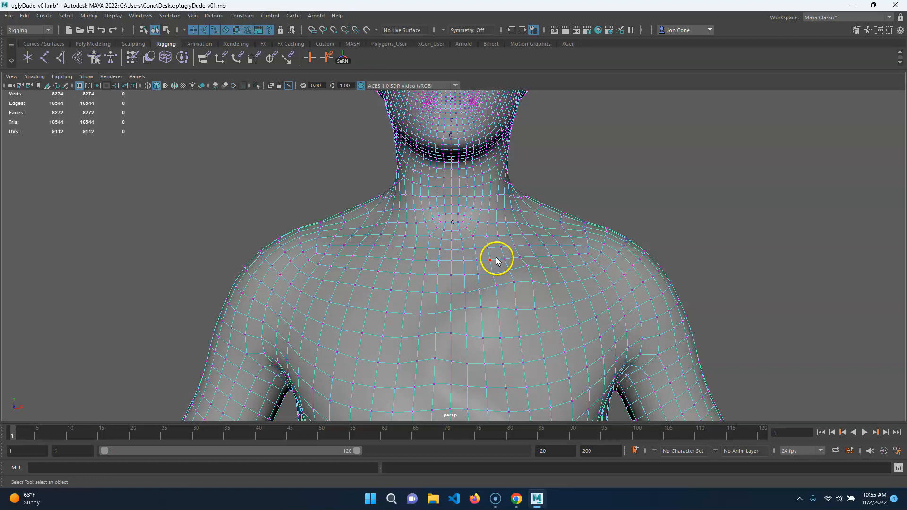
pyautogui.click(507, 276)
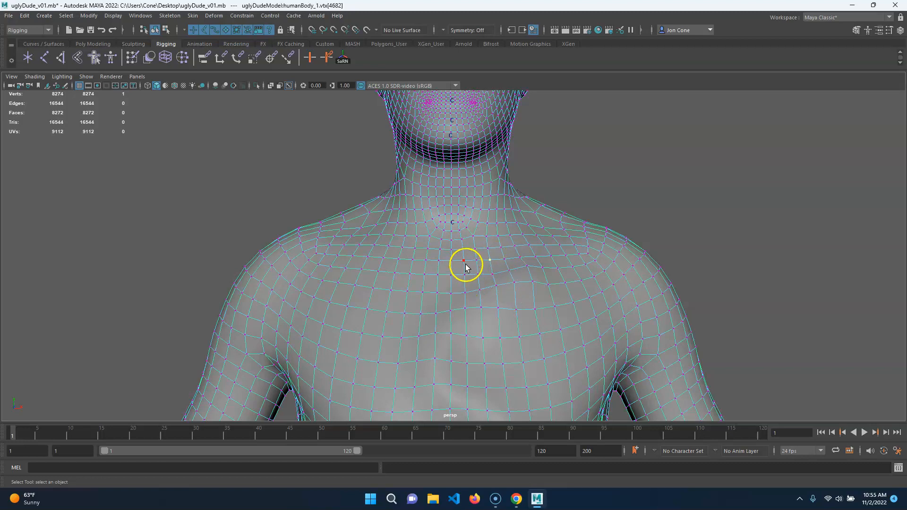
pyautogui.moveTo(463, 262)
pyautogui.mouseDown()
pyautogui.moveTo(442, 262)
pyautogui.moveTo(492, 270)
pyautogui.moveTo(475, 254)
pyautogui.mouseUp()
pyautogui.keyDown('alt'); pyautogui.moveTo(625, 344); pyautogui.dragTo(463, 297); pyautogui.keyUp('alt')
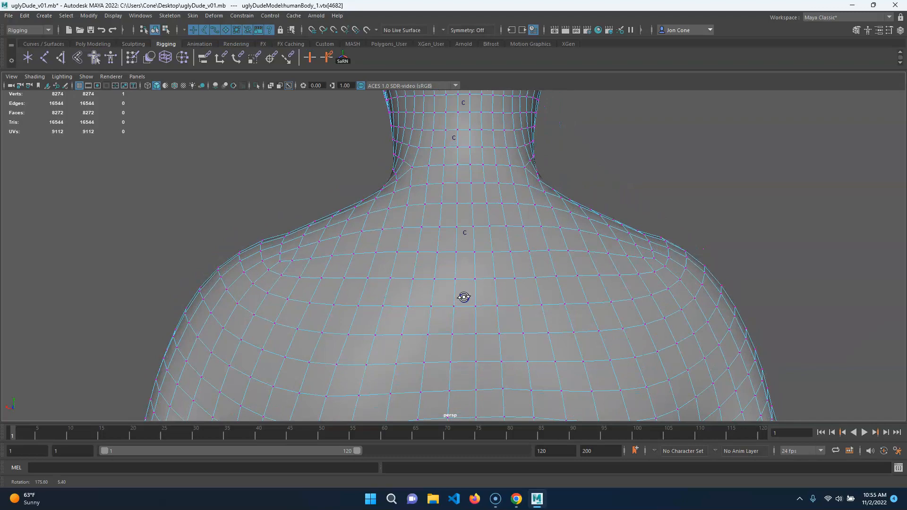
pyautogui.keyDown('alt'); pyautogui.moveTo(494, 391); pyautogui.dragTo(491, 336); pyautogui.keyUp('alt')
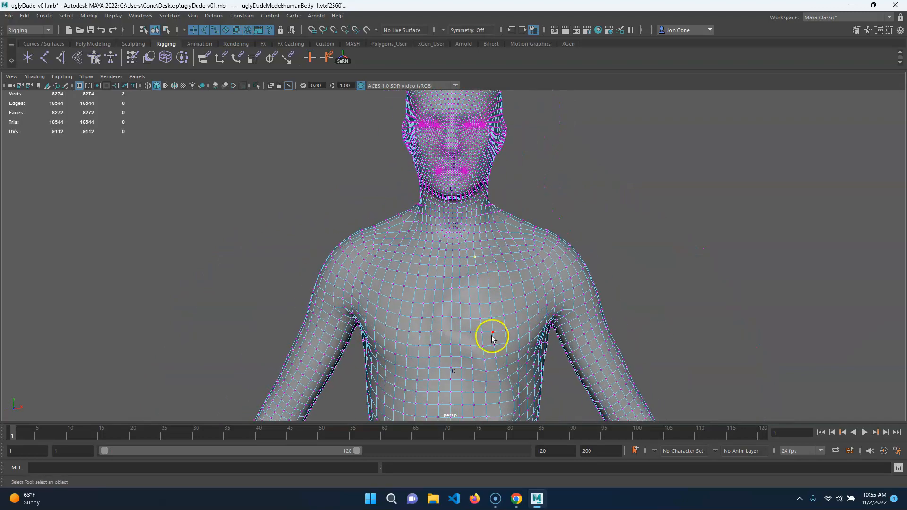
pyautogui.press('g')
# Select the body mesh and examine the edge flow between the left collarbone and the shoulder
pyautogui.keyDown('alt'); pyautogui.moveTo(365, 317); pyautogui.dragTo(520, 326, button='right'); pyautogui.keyUp('alt')
pyautogui.click(569, 324)
pyautogui.keyDown('alt'); pyautogui.moveTo(568, 324); pyautogui.dragTo(550, 313); pyautogui.keyUp('alt')
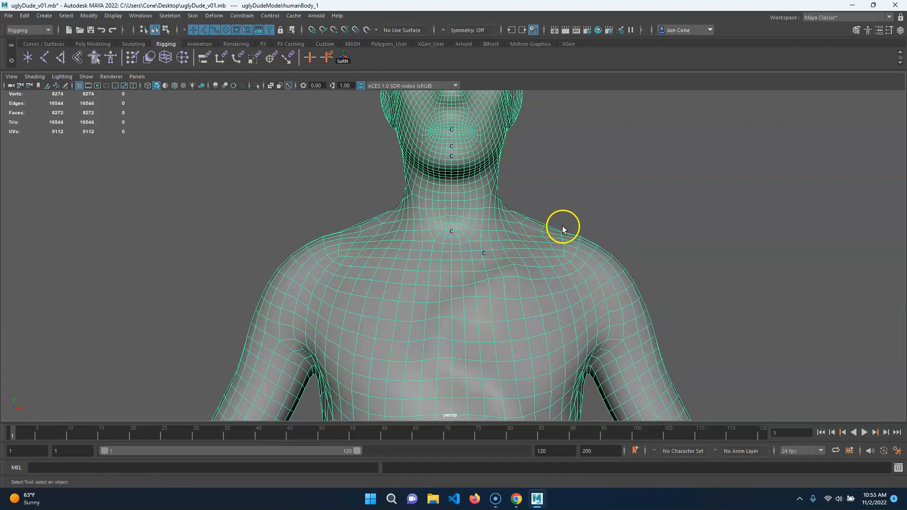
pyautogui.keyDown('alt'); pyautogui.moveTo(591, 308); pyautogui.dragTo(614, 334, button='right'); pyautogui.keyUp('alt')
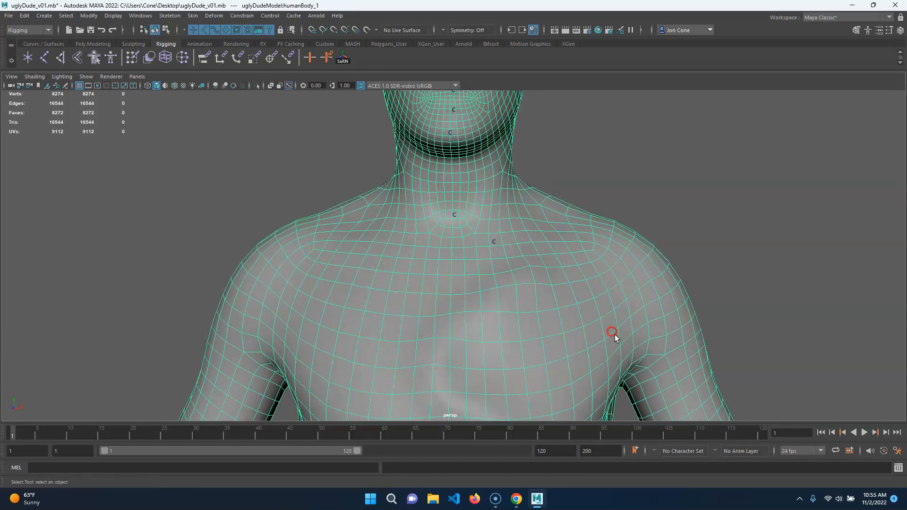
pyautogui.keyDown('alt'); pyautogui.moveTo(615, 334); pyautogui.dragTo(562, 324, button='middle'); pyautogui.keyUp('alt')
pyautogui.keyDown('alt'); pyautogui.moveTo(570, 309); pyautogui.dragTo(561, 311); pyautogui.keyUp('alt')
pyautogui.keyDown('alt'); pyautogui.moveTo(561, 311); pyautogui.dragTo(596, 326, button='right'); pyautogui.keyUp('alt')
pyautogui.keyDown('alt'); pyautogui.moveTo(596, 326); pyautogui.dragTo(543, 275, button='middle'); pyautogui.keyUp('alt')
pyautogui.keyDown('alt'); pyautogui.moveTo(542, 275); pyautogui.dragTo(529, 252, button='right'); pyautogui.keyUp('alt')
pyautogui.keyDown('alt'); pyautogui.moveTo(529, 252); pyautogui.dragTo(523, 246); pyautogui.keyUp('alt')
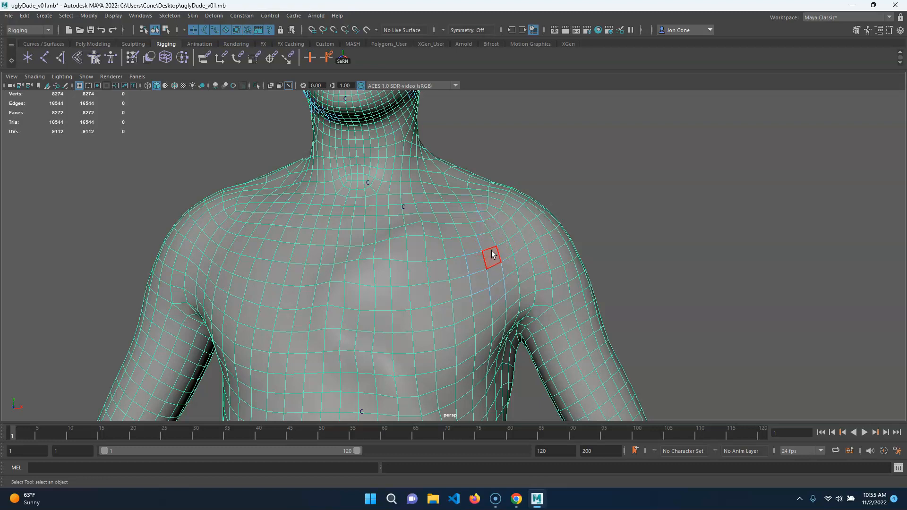
# Create a left shoulder cluster from a face on the front of the shoulder and one on the back
pyautogui.click(492, 246)
pyautogui.keyDown('alt'); pyautogui.moveTo(613, 278); pyautogui.dragTo(429, 273); pyautogui.keyUp('alt')
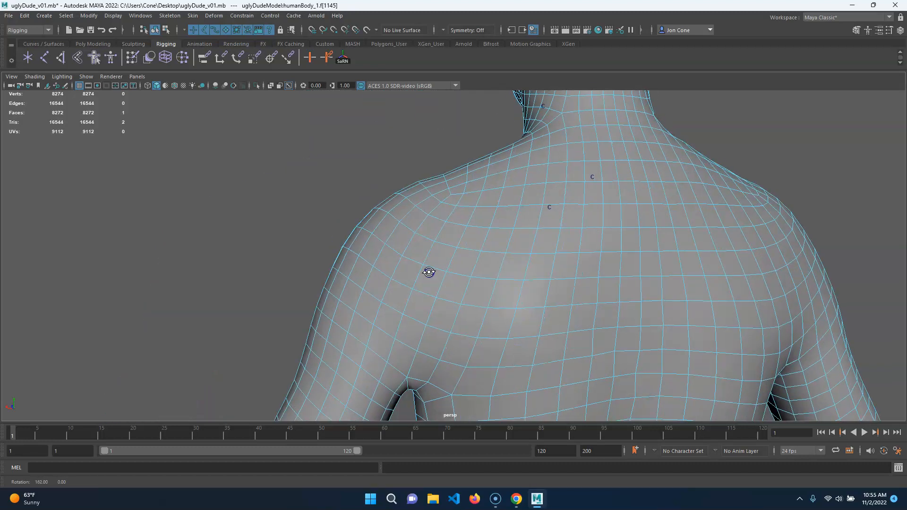
pyautogui.scroll(-3, 524, 306)
pyautogui.keyDown('alt'); pyautogui.moveTo(447, 302); pyautogui.dragTo(419, 300); pyautogui.keyUp('alt')
pyautogui.press('g')
# Create an elbow cluster on the left arm from the edge loop around the elbow
pyautogui.keyDown('alt'); pyautogui.moveTo(467, 326); pyautogui.dragTo(523, 282); pyautogui.keyUp('alt')
pyautogui.click(522, 283)
pyautogui.keyDown('alt'); pyautogui.moveTo(489, 330); pyautogui.dragTo(571, 303, button='right'); pyautogui.keyUp('alt')
pyautogui.keyDown('alt'); pyautogui.moveTo(571, 302); pyautogui.dragTo(508, 219, button='middle'); pyautogui.keyUp('alt')
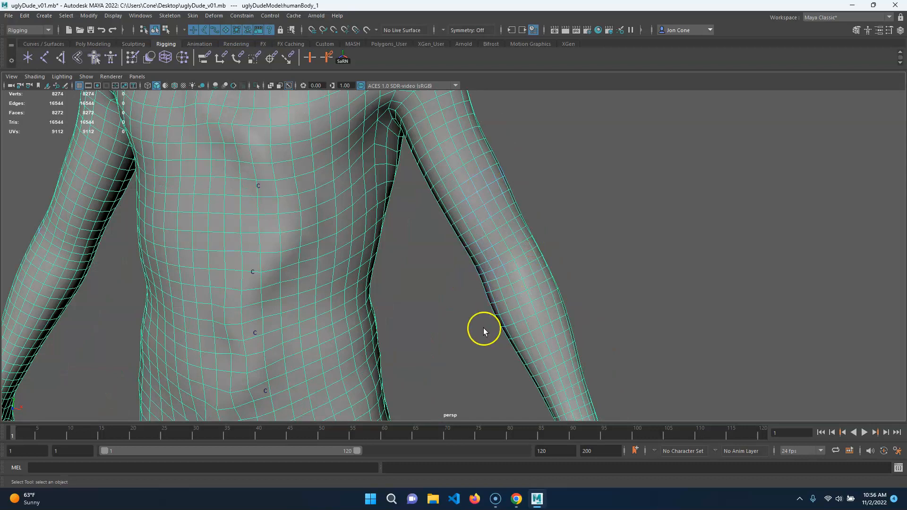
pyautogui.moveTo(483, 328); pyautogui.dragTo(496, 282, button='right')
pyautogui.press('g')
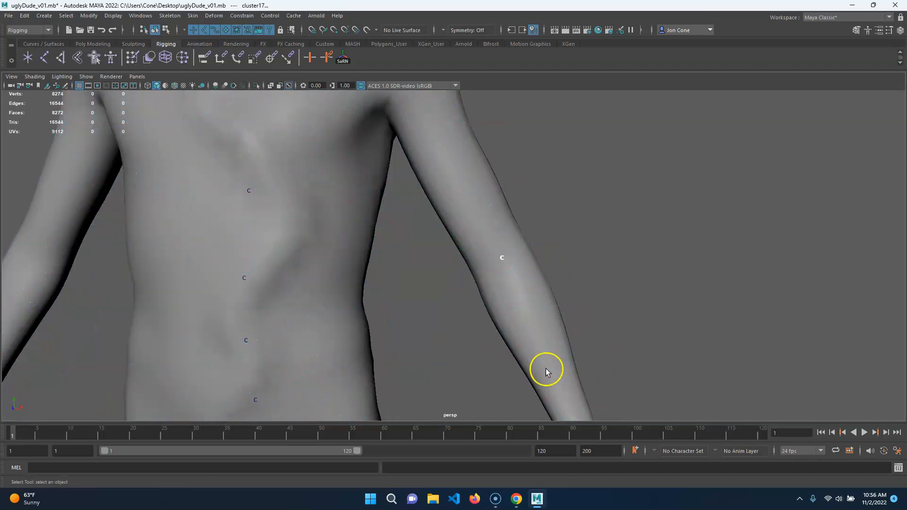
# Create a wrist cluster on the left arm from the edge loop around the wrist
pyautogui.keyDown('alt'); pyautogui.moveTo(547, 371); pyautogui.dragTo(535, 268, button='middle'); pyautogui.keyUp('alt')
pyautogui.click(535, 267)
pyautogui.scroll(3, 552, 294)
pyautogui.click(551, 265)
pyautogui.press('g')
# Select the body mesh and examine the left hand's edge flow between the wrist and the thumb
pyautogui.keyDown('alt'); pyautogui.moveTo(614, 392); pyautogui.dragTo(609, 303, button='middle'); pyautogui.keyUp('alt')
pyautogui.click(584, 310)
pyautogui.keyDown('alt'); pyautogui.moveTo(584, 310); pyautogui.dragTo(511, 324); pyautogui.keyUp('alt')
pyautogui.keyDown('alt'); pyautogui.moveTo(610, 326); pyautogui.dragTo(483, 314, button='middle'); pyautogui.keyUp('alt')
pyautogui.keyDown('alt'); pyautogui.moveTo(533, 321); pyautogui.dragTo(494, 324); pyautogui.keyUp('alt')
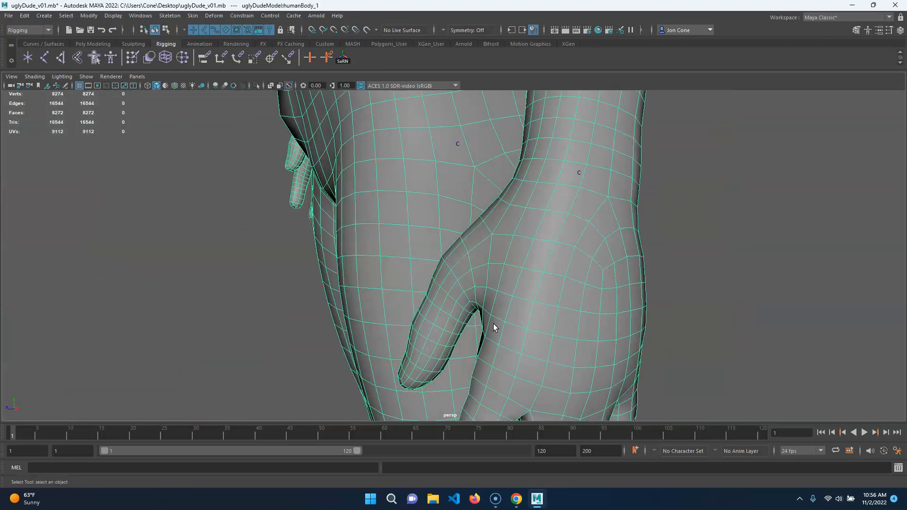
pyautogui.keyDown('alt'); pyautogui.moveTo(493, 324); pyautogui.dragTo(543, 282, button='right'); pyautogui.keyUp('alt')
pyautogui.keyDown('alt'); pyautogui.moveTo(543, 283); pyautogui.dragTo(511, 284); pyautogui.keyUp('alt')
pyautogui.keyDown('alt'); pyautogui.moveTo(556, 436); pyautogui.dragTo(536, 348); pyautogui.keyUp('alt')
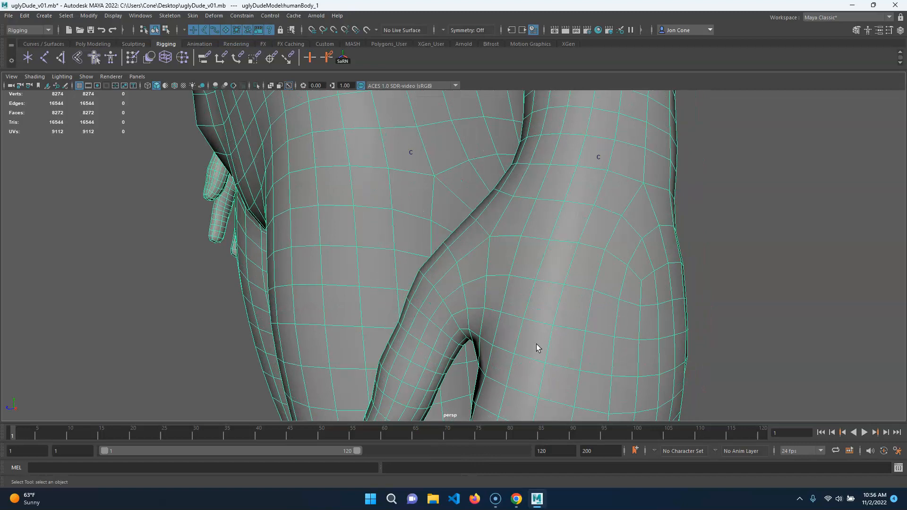
pyautogui.keyDown('alt'); pyautogui.moveTo(523, 240); pyautogui.dragTo(509, 240); pyautogui.keyUp('alt')
# Create a thumb-base cluster from one vertex on the back of the left hand and one on the palm side
pyautogui.moveTo(474, 175); pyautogui.dragTo(418, 176, button='right')
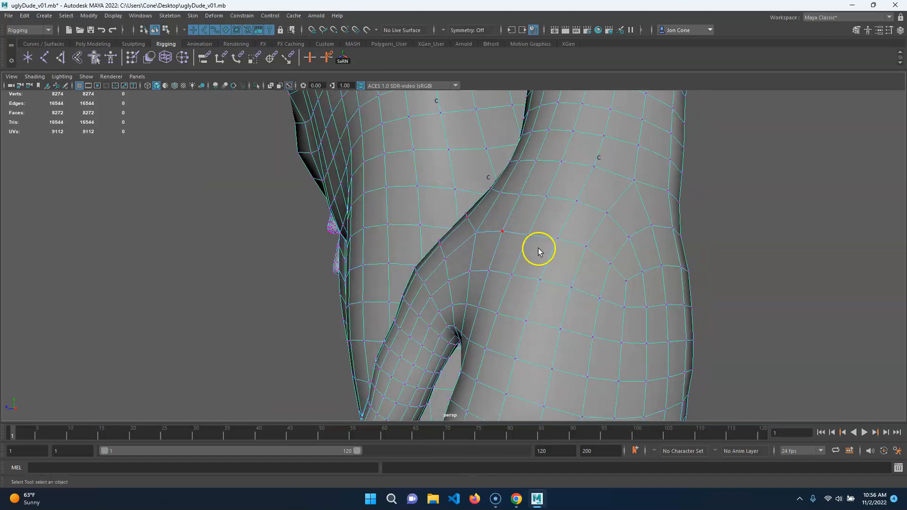
pyautogui.keyDown('alt'); pyautogui.moveTo(537, 248); pyautogui.dragTo(496, 262, button='right'); pyautogui.keyUp('alt')
pyautogui.keyDown('alt'); pyautogui.moveTo(496, 261); pyautogui.dragTo(502, 266); pyautogui.keyUp('alt')
pyautogui.click(489, 236)
pyautogui.click(493, 238)
pyautogui.keyDown('alt'); pyautogui.moveTo(404, 277); pyautogui.dragTo(634, 231); pyautogui.keyUp('alt')
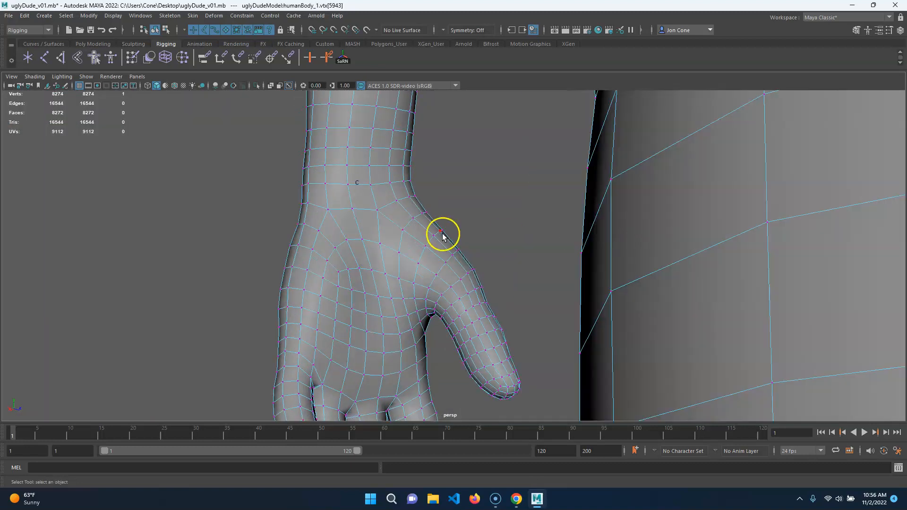
pyautogui.keyDown('shift'); pyautogui.click(415, 245); pyautogui.keyUp('shift')
pyautogui.keyDown('alt'); pyautogui.moveTo(415, 245); pyautogui.dragTo(533, 244); pyautogui.keyUp('alt')
pyautogui.press('g')
# Create a thumb cluster from the edge loop around the middle of the left thumb
pyautogui.click(441, 312)
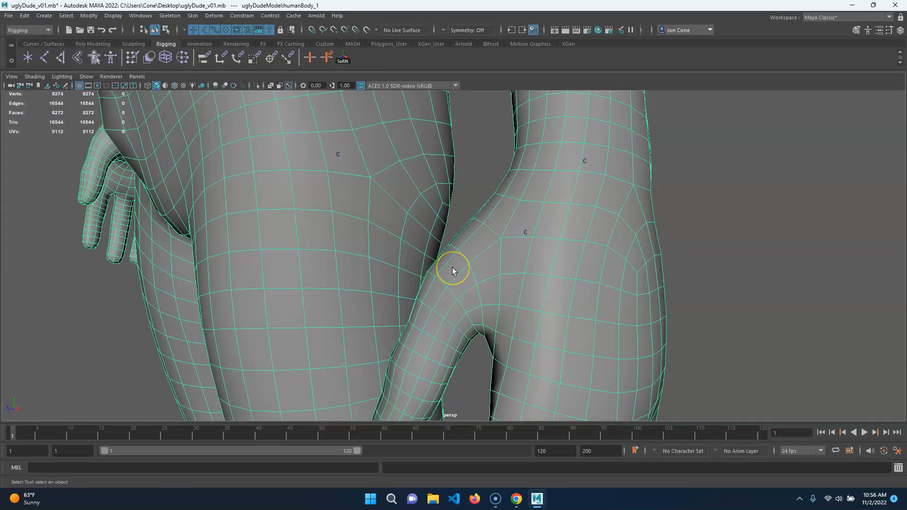
pyautogui.keyDown('alt'); pyautogui.moveTo(393, 291); pyautogui.dragTo(448, 204, button='middle'); pyautogui.keyUp('alt')
pyautogui.moveTo(512, 246); pyautogui.dragTo(502, 197, button='right')
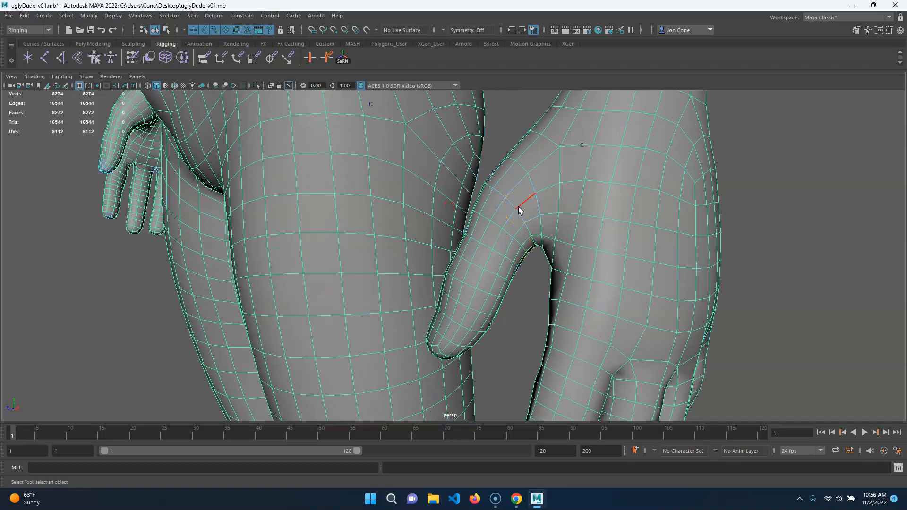
pyautogui.doubleClick(474, 287)
pyautogui.keyDown('alt'); pyautogui.moveTo(551, 333); pyautogui.dragTo(533, 320); pyautogui.keyUp('alt')
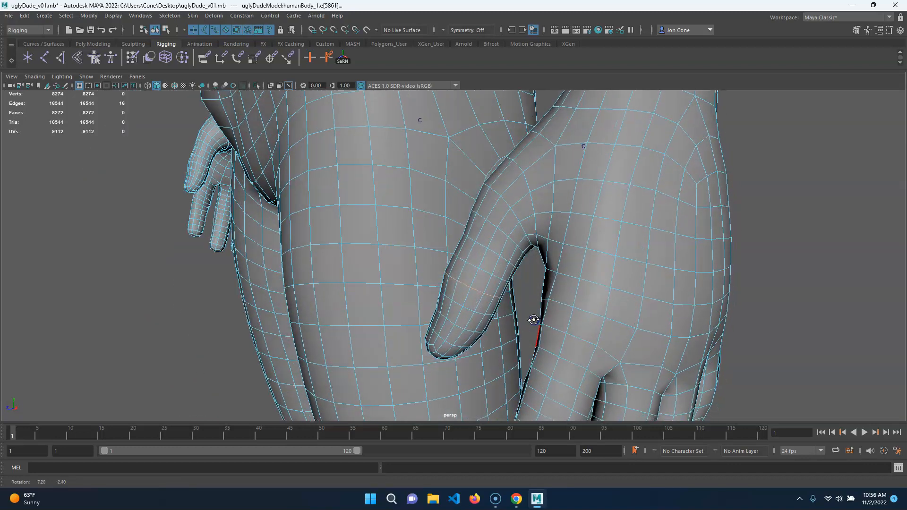
pyautogui.press('g')
# Create clusters for the left thumb's lower knuckle and for the thumb tip
pyautogui.keyDown('alt'); pyautogui.moveTo(474, 265); pyautogui.dragTo(512, 259); pyautogui.keyUp('alt')
pyautogui.click(512, 260)
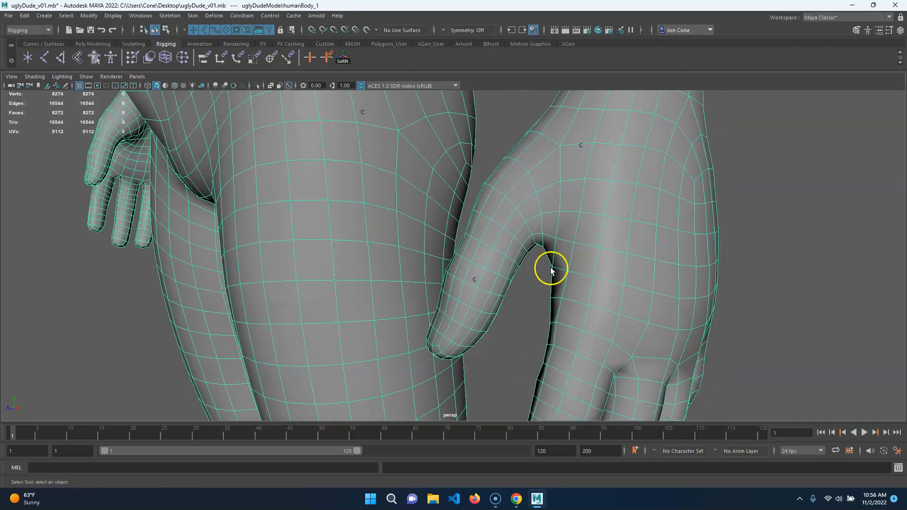
pyautogui.press('g')
pyautogui.click(444, 373)
pyautogui.keyDown('alt'); pyautogui.moveTo(443, 374); pyautogui.dragTo(497, 335); pyautogui.keyUp('alt')
pyautogui.keyDown('alt'); pyautogui.moveTo(444, 349); pyautogui.dragTo(430, 328); pyautogui.keyUp('alt')
pyautogui.keyDown('alt'); pyautogui.moveTo(430, 329); pyautogui.dragTo(437, 277, button='right'); pyautogui.keyUp('alt')
pyautogui.press('g')
# Create an index-finger base cluster from one vertex on the back of the left hand and one on the palm side
pyautogui.click(531, 364)
pyautogui.keyDown('alt'); pyautogui.moveTo(598, 352); pyautogui.dragTo(473, 453); pyautogui.keyUp('alt')
pyautogui.keyDown('alt'); pyautogui.moveTo(449, 378); pyautogui.dragTo(466, 378, button='right'); pyautogui.keyUp('alt')
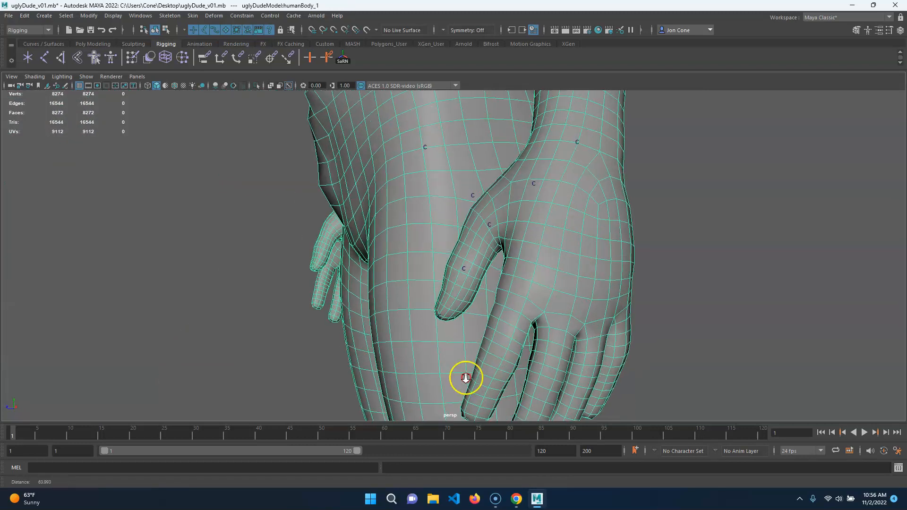
pyautogui.keyDown('alt'); pyautogui.moveTo(466, 378); pyautogui.dragTo(546, 344); pyautogui.keyUp('alt')
pyautogui.keyDown('alt'); pyautogui.moveTo(547, 345); pyautogui.dragTo(539, 297, button='right'); pyautogui.keyUp('alt')
pyautogui.keyDown('alt'); pyautogui.moveTo(538, 297); pyautogui.dragTo(492, 271); pyautogui.keyUp('alt')
pyautogui.moveTo(451, 266); pyautogui.dragTo(454, 241, button='right')
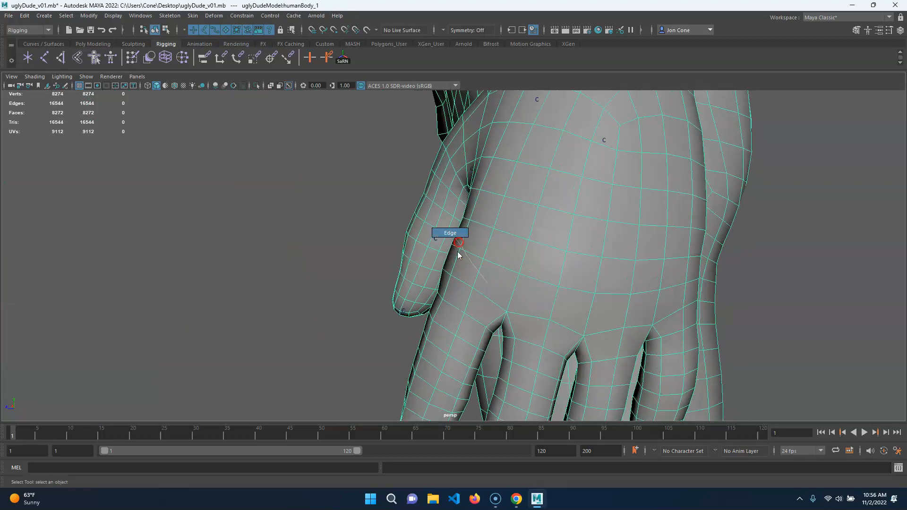
pyautogui.moveTo(472, 287); pyautogui.dragTo(455, 258, button='right')
pyautogui.moveTo(474, 292); pyautogui.dragTo(488, 316, button='right')
pyautogui.click(479, 287)
pyautogui.keyDown('alt'); pyautogui.moveTo(478, 287); pyautogui.dragTo(616, 331); pyautogui.keyUp('alt')
pyautogui.keyDown('alt'); pyautogui.moveTo(615, 331); pyautogui.dragTo(593, 361, button='right'); pyautogui.keyUp('alt')
pyautogui.keyDown('alt'); pyautogui.moveTo(593, 361); pyautogui.dragTo(638, 305, button='middle'); pyautogui.keyUp('alt')
pyautogui.press('g')
# Create a middle-finger base cluster from one palm vertex and the matching vertex on the back of the left hand
pyautogui.click(385, 365)
pyautogui.moveTo(367, 322); pyautogui.dragTo(371, 328, button='right')
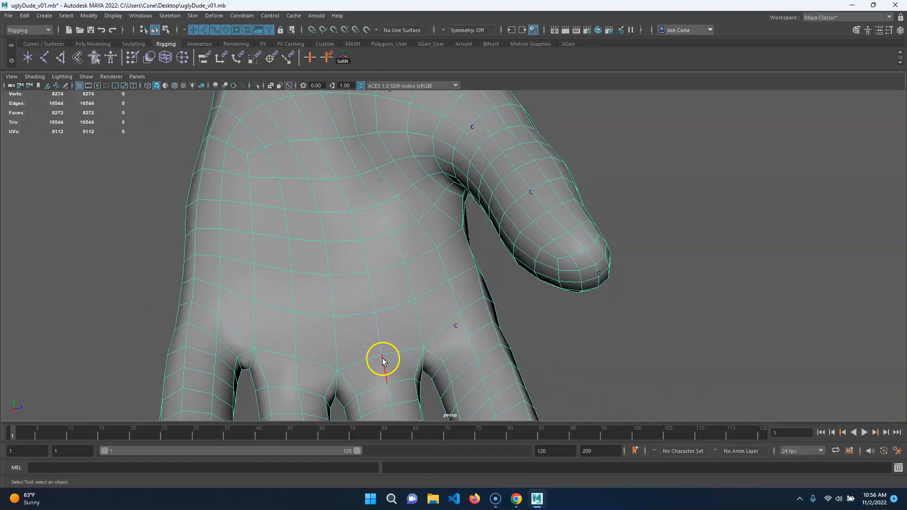
pyautogui.click(404, 378)
pyautogui.keyDown('alt'); pyautogui.moveTo(403, 378); pyautogui.dragTo(474, 378); pyautogui.keyUp('alt')
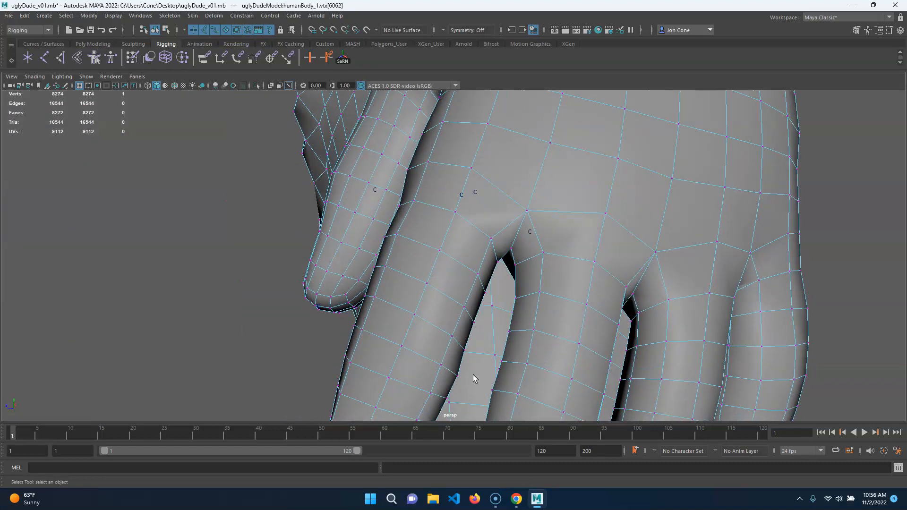
pyautogui.keyDown('alt'); pyautogui.moveTo(643, 306); pyautogui.dragTo(535, 251); pyautogui.keyUp('alt')
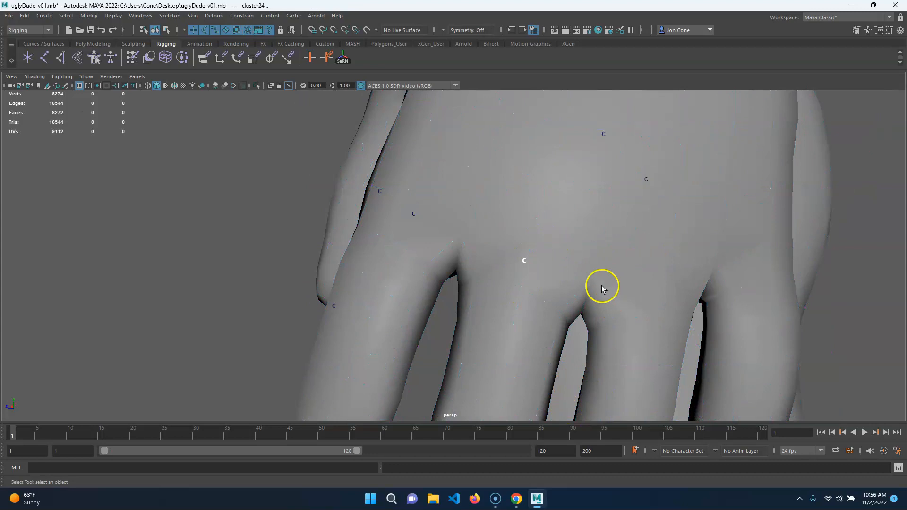
pyautogui.click(665, 258)
pyautogui.press('space')
pyautogui.moveTo(671, 322); pyautogui.dragTo(505, 285)
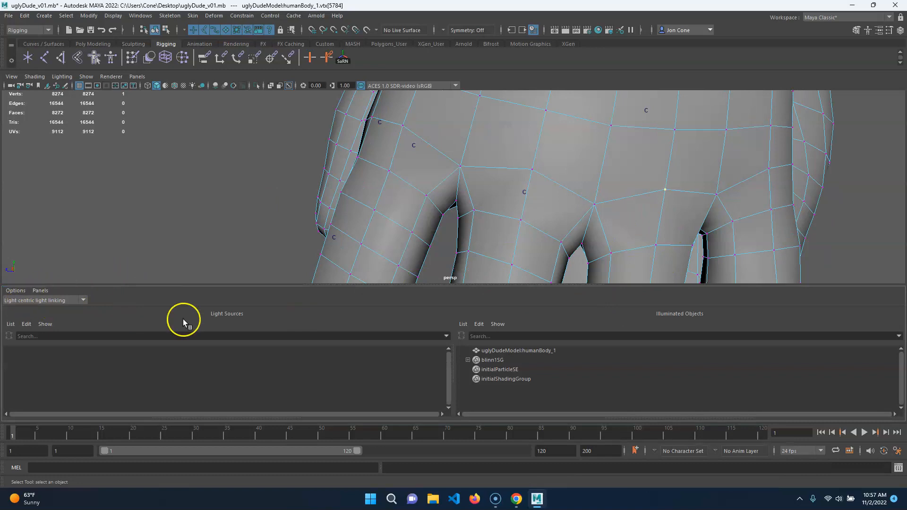
pyautogui.moveTo(346, 286); pyautogui.dragTo(343, 326)
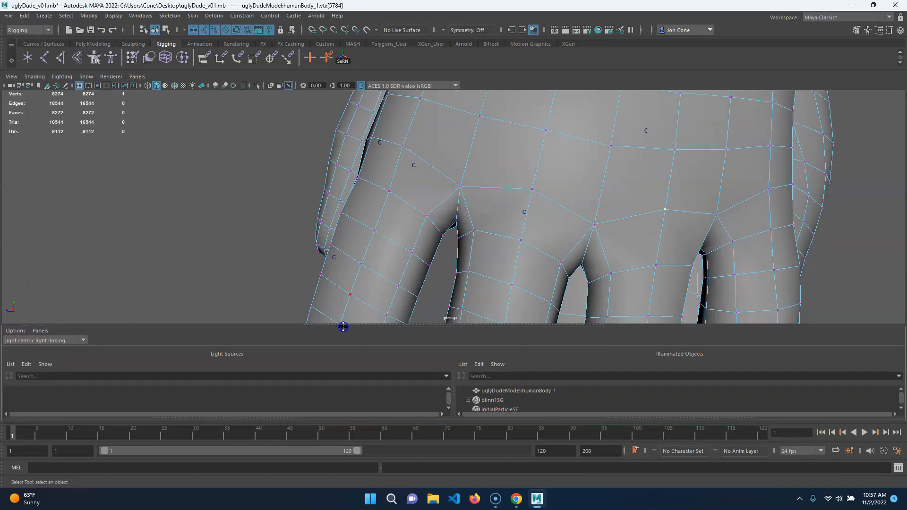
pyautogui.press('space')
pyautogui.keyDown('alt'); pyautogui.moveTo(665, 331); pyautogui.dragTo(471, 344); pyautogui.keyUp('alt')
pyautogui.keyDown('alt'); pyautogui.moveTo(471, 344); pyautogui.dragTo(582, 221, button='middle'); pyautogui.keyUp('alt')
pyautogui.scroll(2, 582, 221)
pyautogui.keyDown('shift'); pyautogui.click(395, 200); pyautogui.keyUp('shift')
pyautogui.press('space')
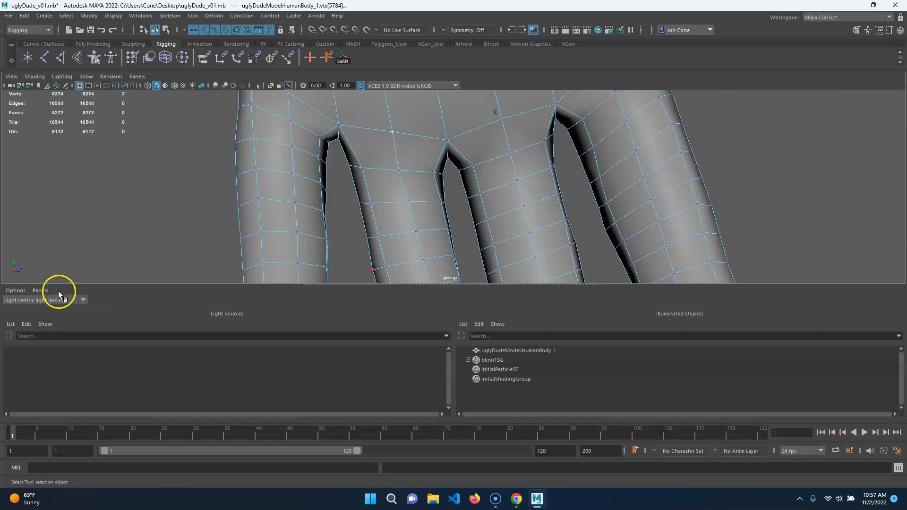
pyautogui.click(15, 291)
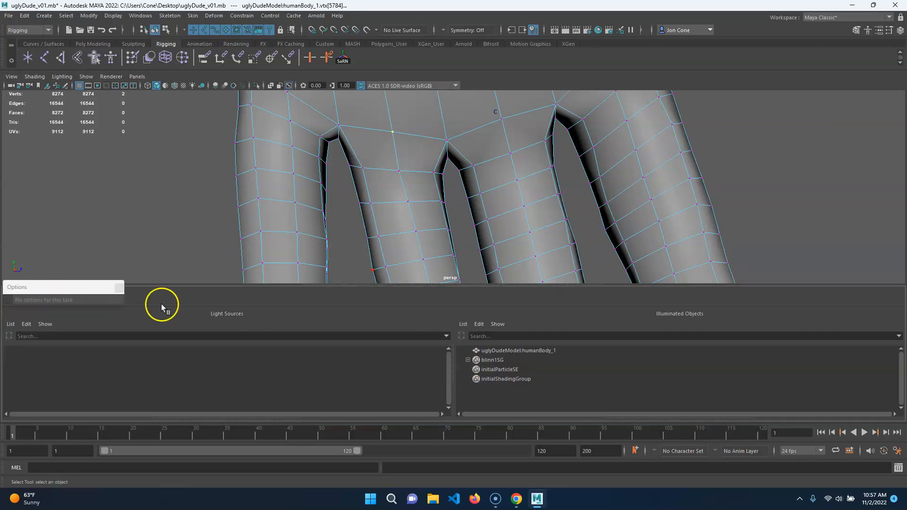
pyautogui.click(137, 216)
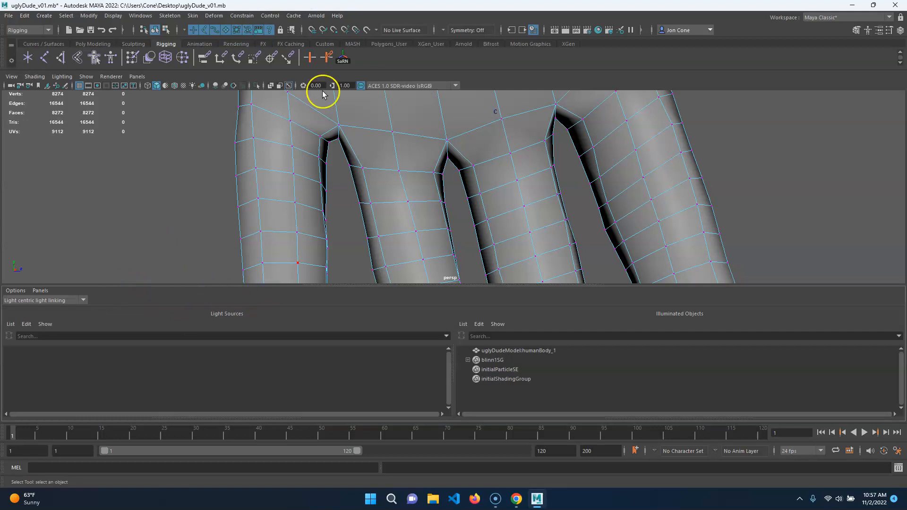
# Reset the Maya Classic workspace to its factory default layout
pyautogui.click(139, 17)
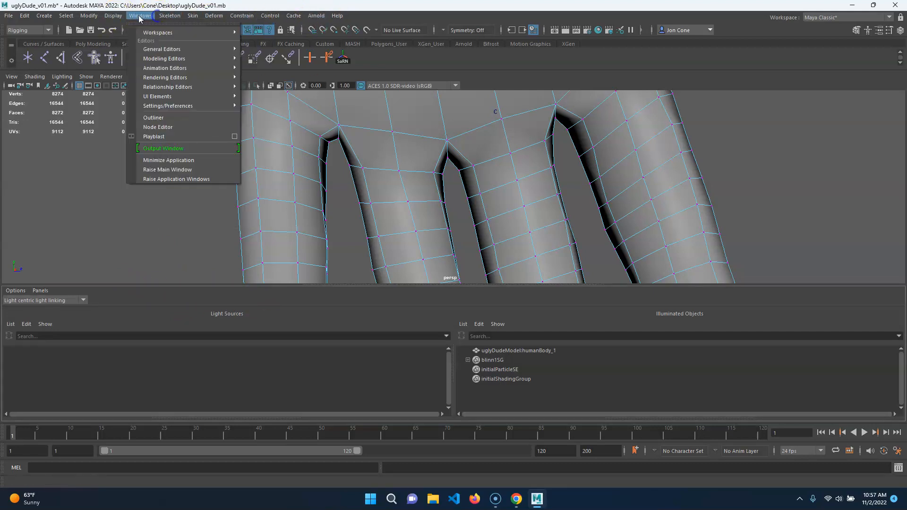
pyautogui.moveTo(195, 33)
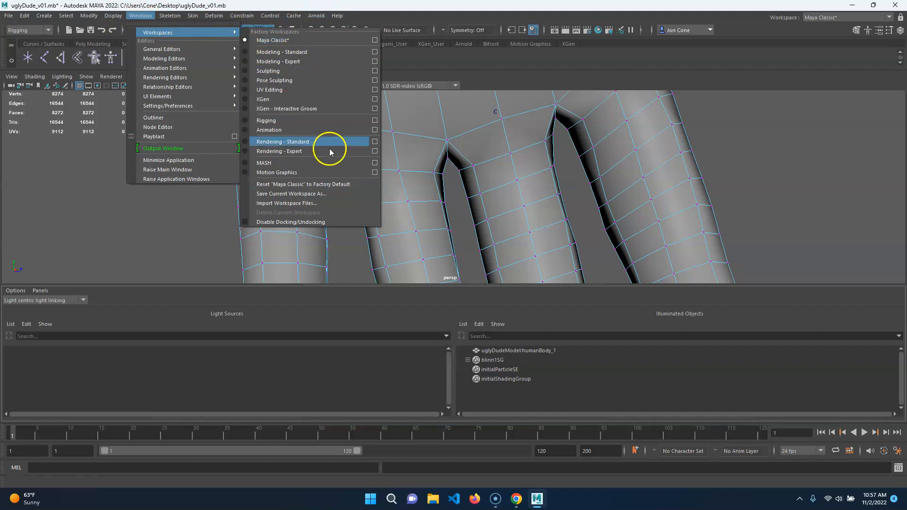
pyautogui.click(323, 186)
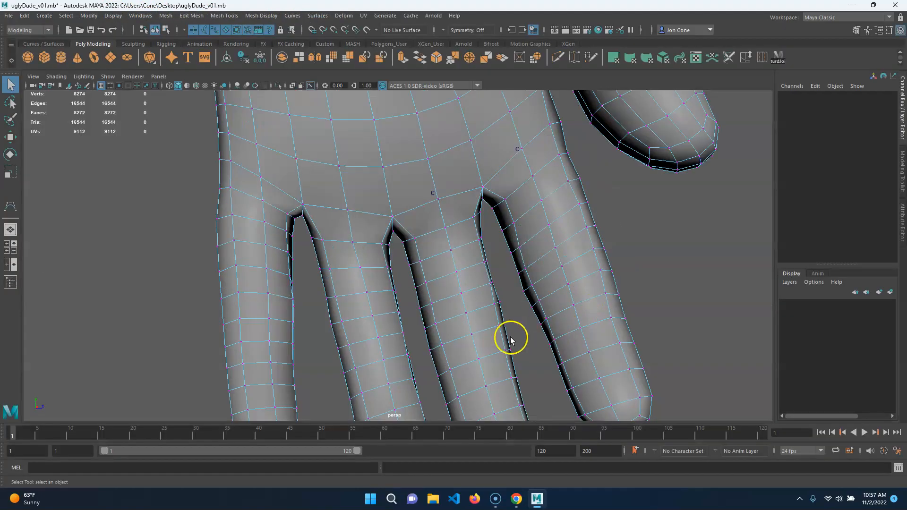
# Create a ring-finger base cluster from the opposing knuckle vertices on the palm and back of the left hand
pyautogui.keyDown('alt'); pyautogui.moveTo(359, 322); pyautogui.dragTo(469, 253); pyautogui.keyUp('alt')
pyautogui.click(333, 218)
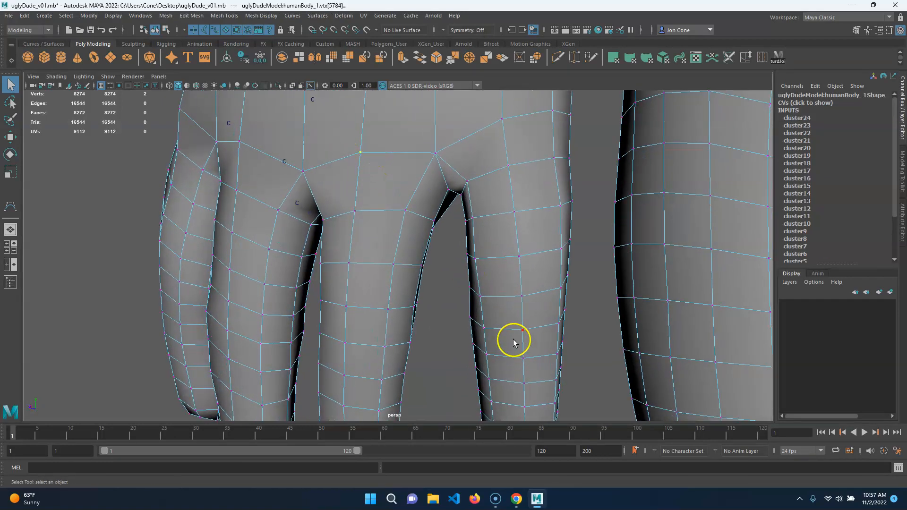
pyautogui.keyDown('alt'); pyautogui.moveTo(453, 235); pyautogui.dragTo(446, 320, button='middle'); pyautogui.keyUp('alt')
pyautogui.keyDown('alt'); pyautogui.moveTo(445, 320); pyautogui.dragTo(482, 103, button='right'); pyautogui.keyUp('alt')
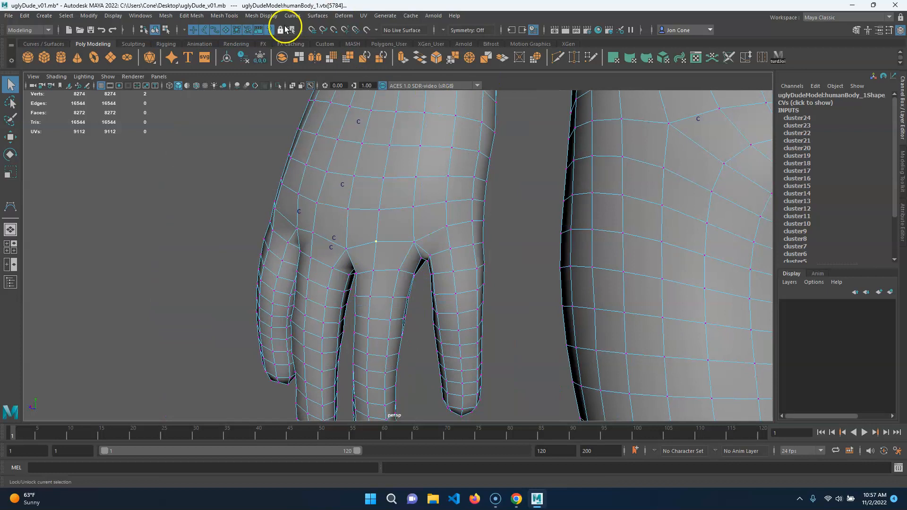
pyautogui.click(344, 15)
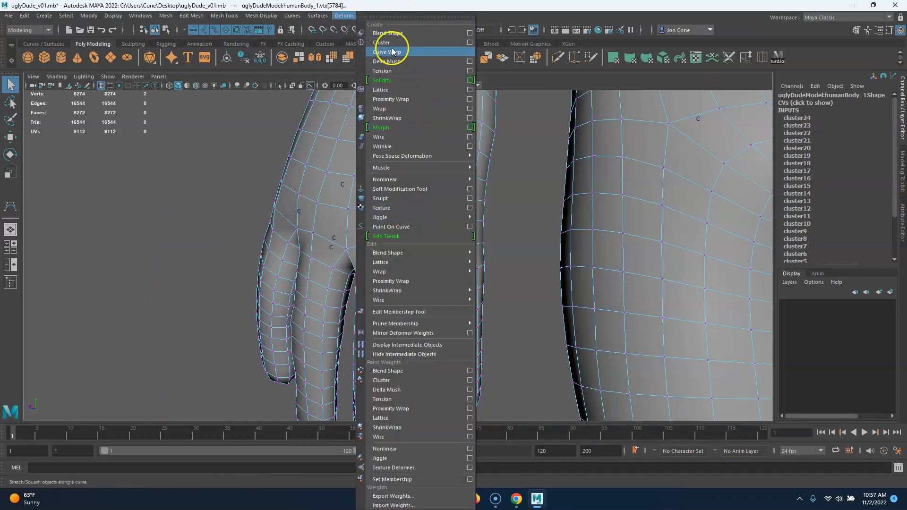
pyautogui.click(389, 43)
# Create a little-finger base cluster from the opposing knuckle vertices on the back and palm of the left hand
pyautogui.moveTo(452, 276); pyautogui.dragTo(421, 277, button='right')
pyautogui.keyDown('alt'); pyautogui.moveTo(420, 283); pyautogui.dragTo(529, 271); pyautogui.keyUp('alt')
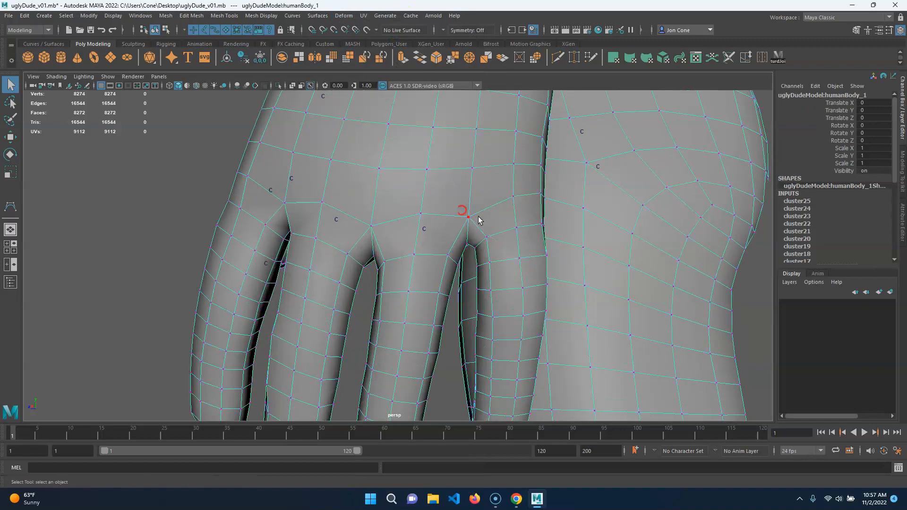
pyautogui.click(478, 216)
pyautogui.keyDown('alt'); pyautogui.moveTo(518, 228); pyautogui.dragTo(333, 248); pyautogui.keyUp('alt')
pyautogui.click(500, 203)
pyautogui.keyDown('shift'); pyautogui.click(290, 227); pyautogui.keyUp('shift')
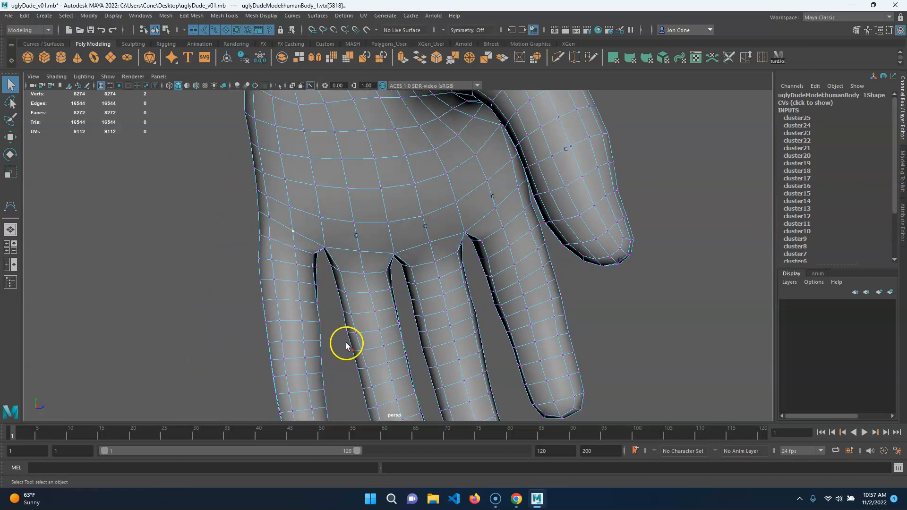
pyautogui.press('g')
# Create a middle-joint cluster on the left index finger from the edge loop around that joint
pyautogui.click(482, 289)
pyautogui.keyDown('alt'); pyautogui.moveTo(540, 307); pyautogui.dragTo(506, 267, button='middle'); pyautogui.keyUp('alt')
pyautogui.click(389, 275)
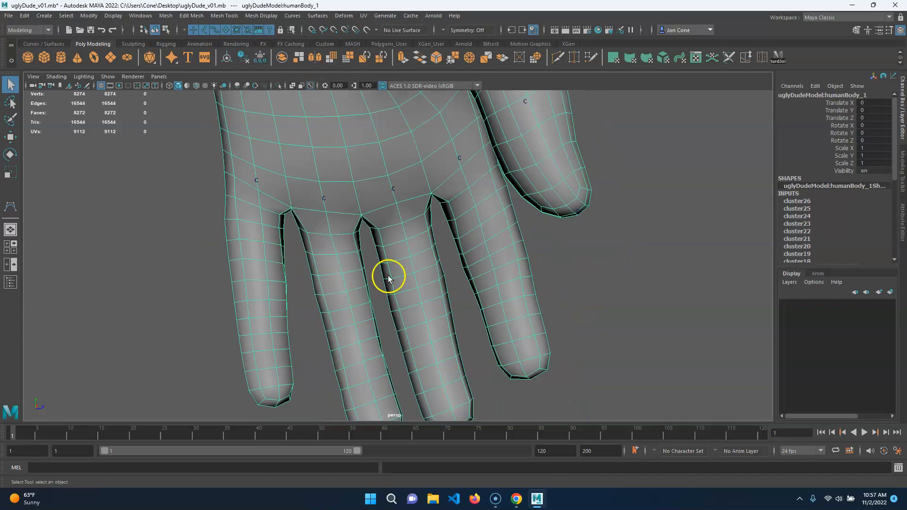
pyautogui.keyDown('alt'); pyautogui.moveTo(388, 275); pyautogui.dragTo(494, 322, button='right'); pyautogui.keyUp('alt')
pyautogui.moveTo(495, 321)
pyautogui.keyDown('alt'); pyautogui.mouseDown()
pyautogui.moveTo(372, 332)
pyautogui.moveTo(446, 302)
pyautogui.moveTo(374, 303)
pyautogui.moveTo(334, 263)
pyautogui.moveTo(354, 289)
pyautogui.moveTo(368, 281)
pyautogui.mouseUp(); pyautogui.keyUp('alt')
pyautogui.click(371, 261)
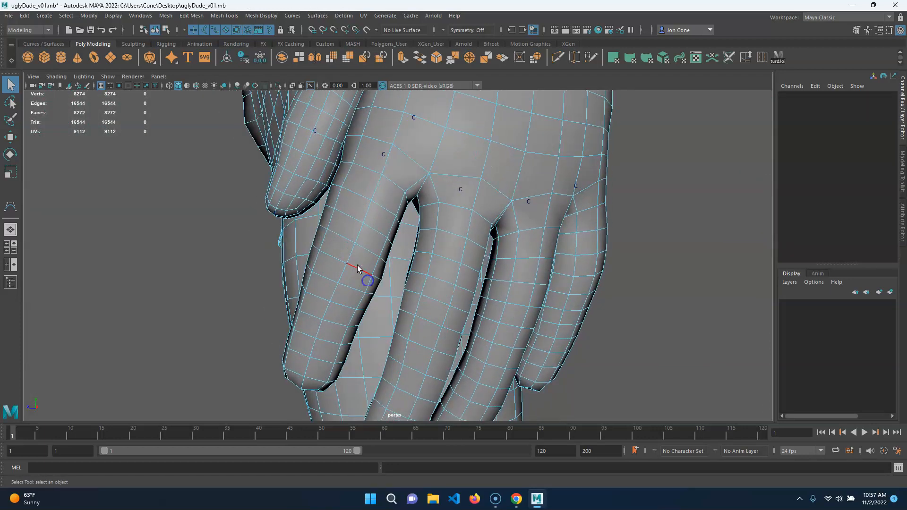
pyautogui.doubleClick(342, 265)
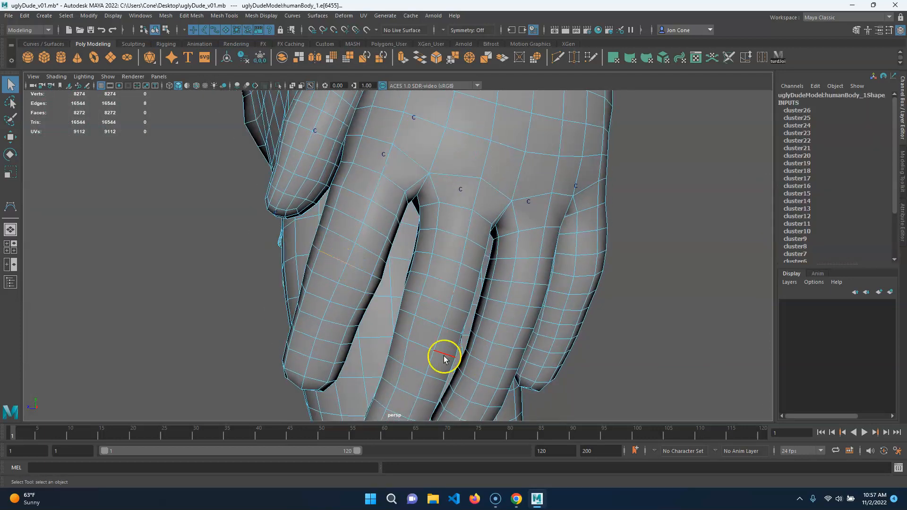
pyautogui.press('g')
# Create a middle-joint cluster on the left middle finger from the edge loop around that joint
pyautogui.click(440, 333)
pyautogui.moveTo(435, 317); pyautogui.dragTo(430, 286, button='right')
pyautogui.doubleClick(427, 300)
pyautogui.keyDown('alt'); pyautogui.moveTo(500, 367); pyautogui.dragTo(440, 336); pyautogui.keyUp('alt')
pyautogui.click(404, 293)
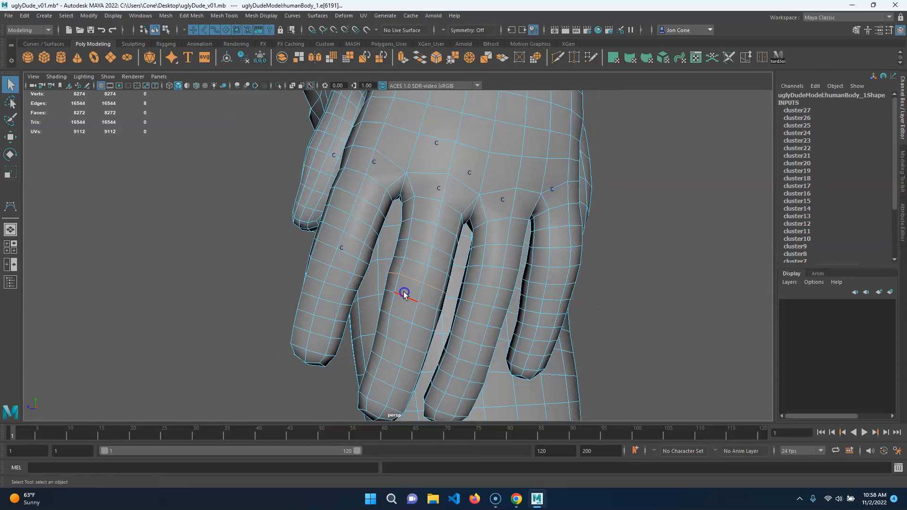
pyautogui.press('g')
# Create middle-joint clusters on the left ring and little fingers from the edge loops around those joints
pyautogui.click(499, 317)
pyautogui.moveTo(499, 318); pyautogui.dragTo(493, 235, button='right')
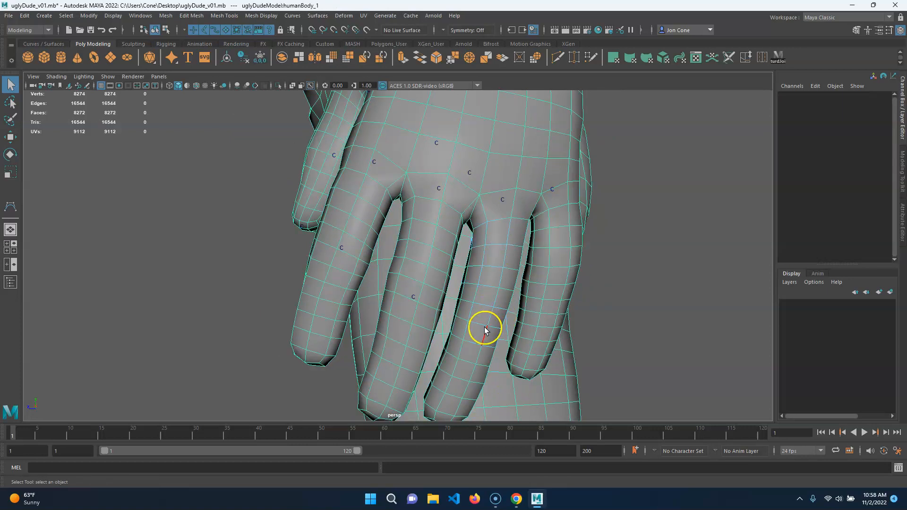
pyautogui.doubleClick(481, 307)
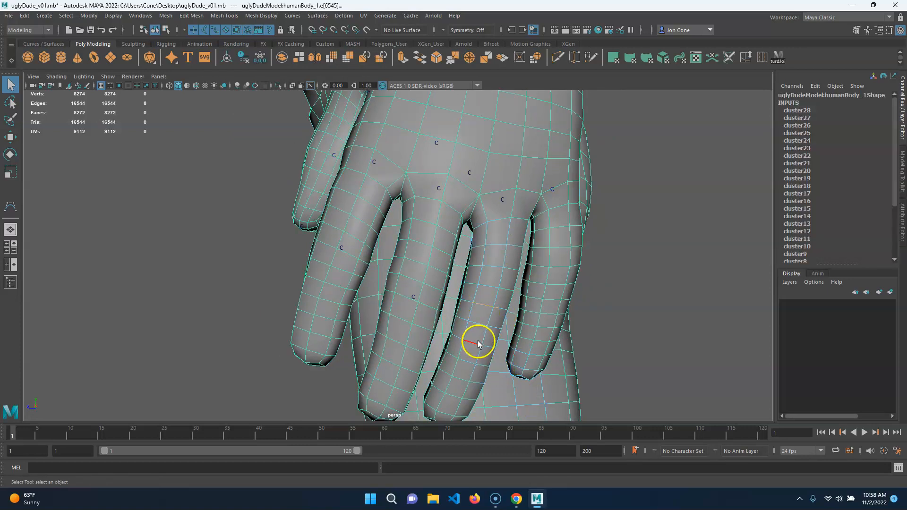
pyautogui.press('g')
pyautogui.click(555, 308)
pyautogui.doubleClick(551, 288)
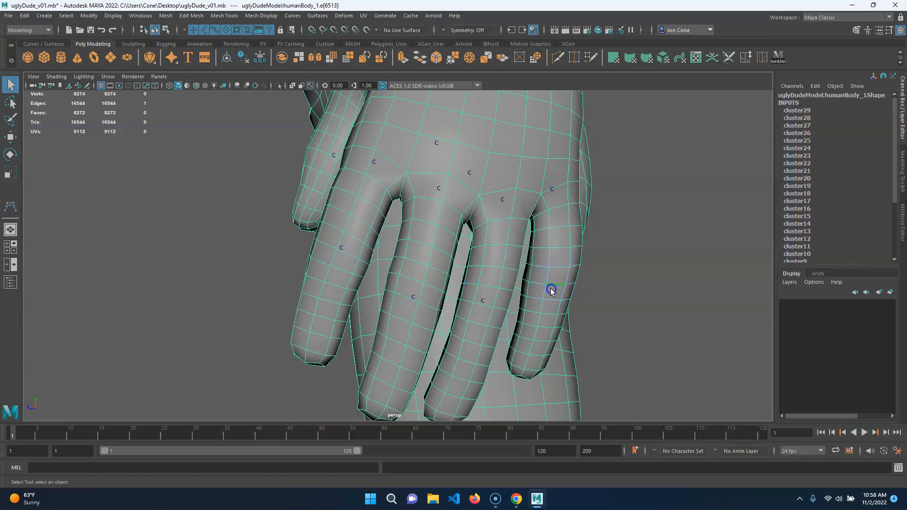
pyautogui.press('g')
# Create outer-joint clusters on the left index and middle fingers from the edge loops nearer the fingertips
pyautogui.click(341, 304)
pyautogui.keyDown('alt'); pyautogui.moveTo(331, 324); pyautogui.dragTo(409, 297, button='middle'); pyautogui.keyUp('alt')
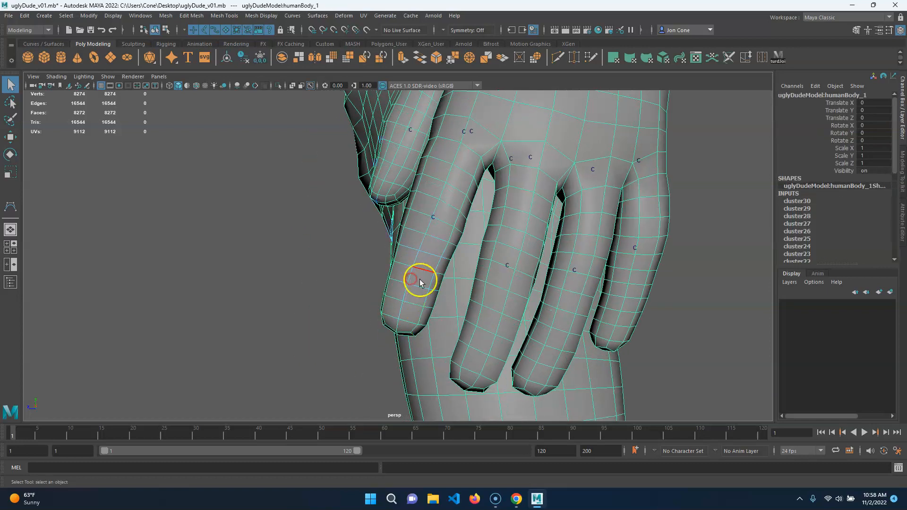
pyautogui.doubleClick(423, 293)
pyautogui.press('g')
pyautogui.click(500, 336)
pyautogui.doubleClick(482, 331)
pyautogui.press('g')
# Create outer-joint clusters on the left ring and little fingers from the edge loops nearer the fingertips
pyautogui.click(555, 352)
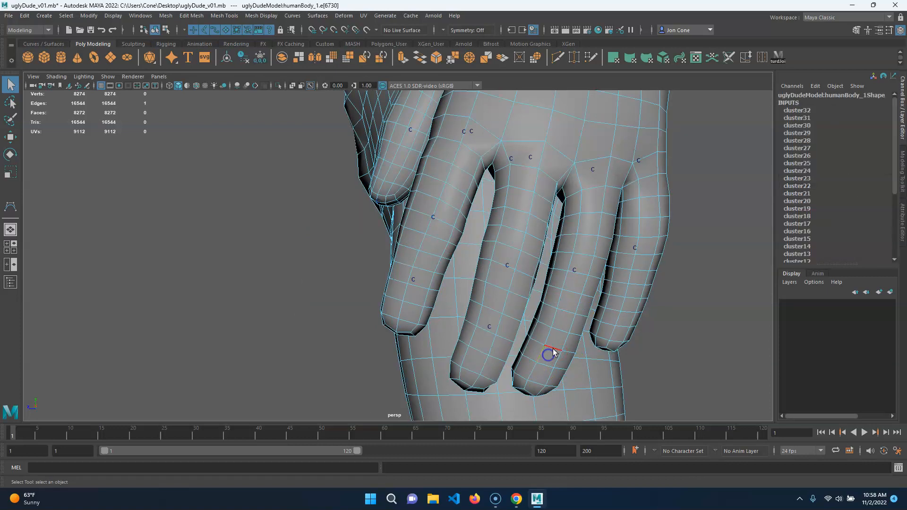
pyautogui.press('g')
pyautogui.click(620, 313)
pyautogui.press('F10')
pyautogui.doubleClick(616, 314)
pyautogui.press('g')
# Create fingertip clusters on the left index and middle fingers from the vertex at the end of each finger
pyautogui.click(449, 263)
pyautogui.keyDown('alt'); pyautogui.moveTo(448, 263); pyautogui.dragTo(551, 283); pyautogui.keyUp('alt')
pyautogui.press('F9')
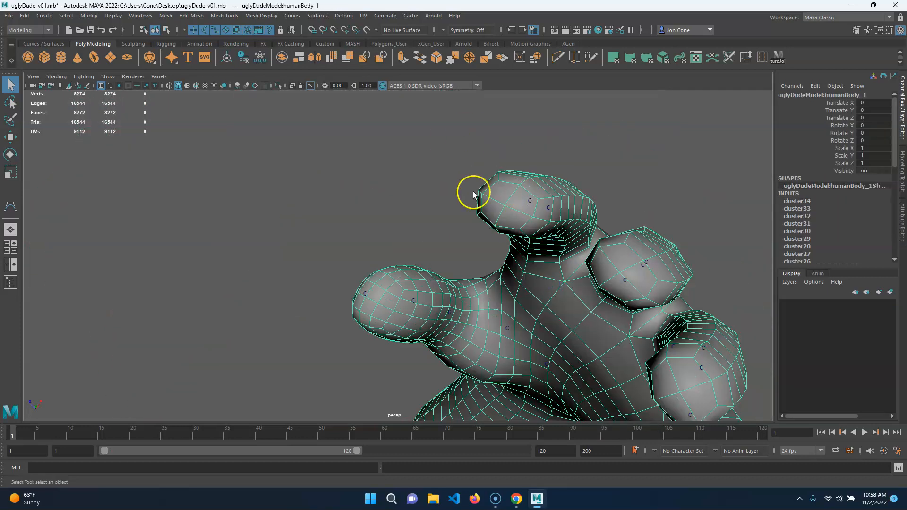
pyautogui.click(505, 205)
pyautogui.press('g')
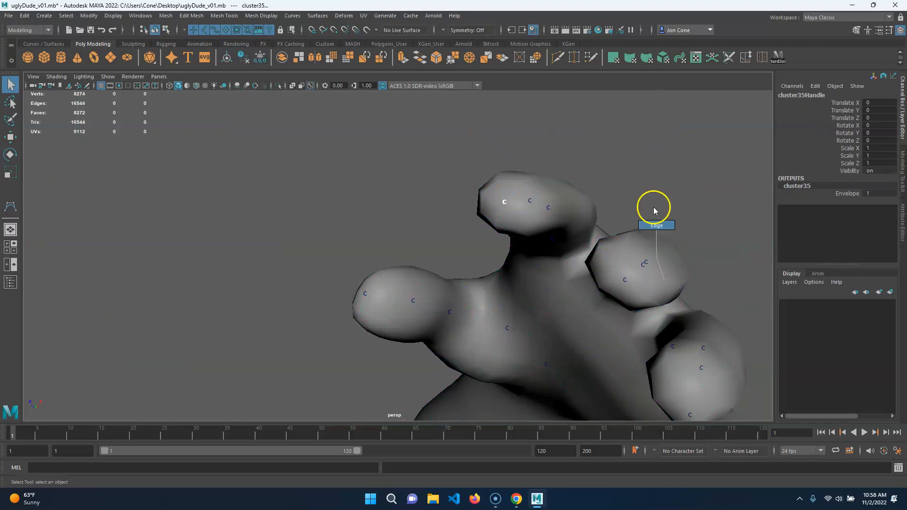
pyautogui.click(623, 283)
pyautogui.press('g')
# Create fingertip clusters on the left ring and little fingers from the vertex at the end of each finger
pyautogui.click(697, 397)
pyautogui.moveTo(705, 378); pyautogui.dragTo(680, 328, button='right')
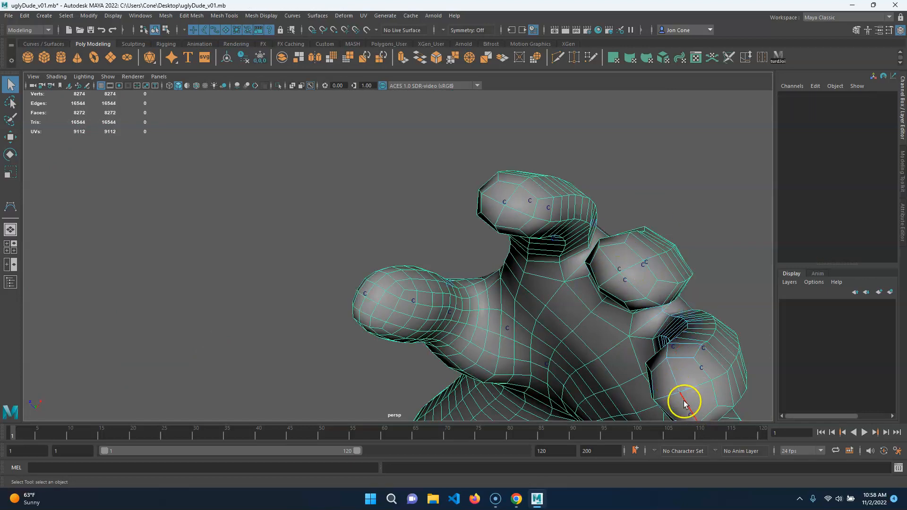
pyautogui.click(660, 369)
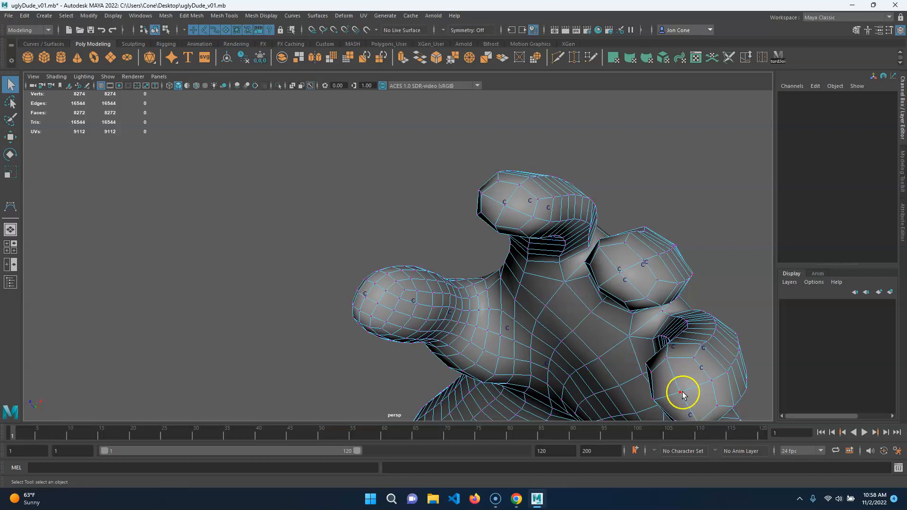
pyautogui.press('g')
pyautogui.keyDown('alt'); pyautogui.moveTo(721, 367); pyautogui.dragTo(553, 304); pyautogui.keyUp('alt')
pyautogui.click(563, 328)
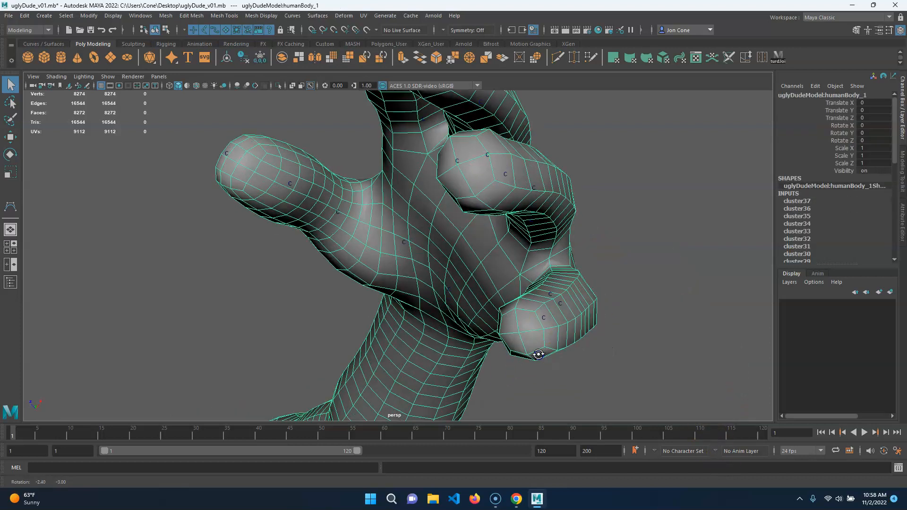
pyautogui.moveTo(544, 309); pyautogui.dragTo(489, 314, button='right')
pyautogui.click(522, 320)
pyautogui.press('g')
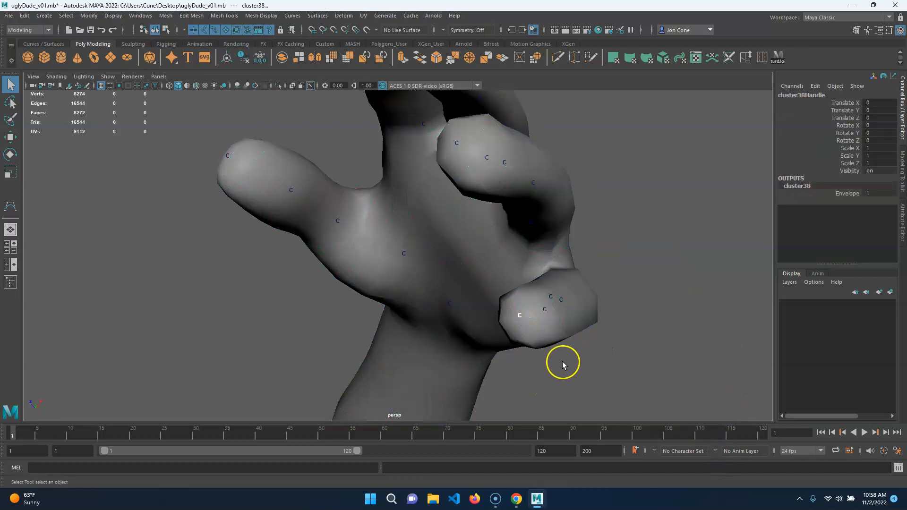
# Examine the placement of the clusters on the left hand and across the whole body from several angles
pyautogui.keyDown('alt'); pyautogui.moveTo(562, 362); pyautogui.dragTo(568, 262, button='right'); pyautogui.keyUp('alt')
pyautogui.keyDown('alt'); pyautogui.moveTo(567, 261); pyautogui.dragTo(425, 307); pyautogui.keyUp('alt')
pyautogui.keyDown('alt'); pyautogui.moveTo(425, 308); pyautogui.dragTo(395, 211, button='right'); pyautogui.keyUp('alt')
pyautogui.keyDown('alt'); pyautogui.moveTo(395, 211); pyautogui.dragTo(486, 282, button='middle'); pyautogui.keyUp('alt')
pyautogui.keyDown('alt'); pyautogui.moveTo(487, 283); pyautogui.dragTo(425, 281); pyautogui.keyUp('alt')
pyautogui.keyDown('alt'); pyautogui.moveTo(425, 281); pyautogui.dragTo(491, 317, button='middle'); pyautogui.keyUp('alt')
pyautogui.keyDown('alt'); pyautogui.moveTo(492, 317); pyautogui.dragTo(575, 352, button='right'); pyautogui.keyUp('alt')
pyautogui.keyDown('alt'); pyautogui.moveTo(575, 352); pyautogui.dragTo(605, 233); pyautogui.keyUp('alt')
pyautogui.keyDown('alt'); pyautogui.moveTo(513, 325); pyautogui.dragTo(545, 221, button='middle'); pyautogui.keyUp('alt')
pyautogui.keyDown('alt'); pyautogui.moveTo(545, 221); pyautogui.dragTo(498, 244); pyautogui.keyUp('alt')
pyautogui.keyDown('alt'); pyautogui.moveTo(402, 182); pyautogui.dragTo(443, 301, button='middle'); pyautogui.keyUp('alt')
pyautogui.keyDown('alt'); pyautogui.moveTo(426, 213); pyautogui.dragTo(533, 317, button='right'); pyautogui.keyUp('alt')
pyautogui.keyDown('alt'); pyautogui.moveTo(532, 317); pyautogui.dragTo(520, 287, button='middle'); pyautogui.keyUp('alt')
pyautogui.keyDown('alt'); pyautogui.moveTo(520, 287); pyautogui.dragTo(381, 242, button='right'); pyautogui.keyUp('alt')
pyautogui.keyDown('alt'); pyautogui.moveTo(381, 243); pyautogui.dragTo(437, 225); pyautogui.keyUp('alt')
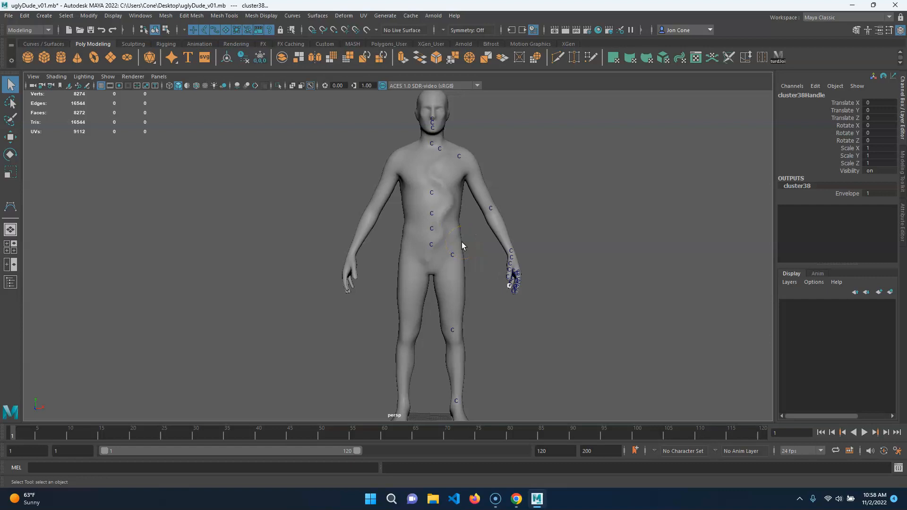
# Create a display layer from the selected body model and name it mesh
pyautogui.click(433, 245)
pyautogui.keyDown('alt'); pyautogui.moveTo(489, 155); pyautogui.dragTo(498, 296, button='right'); pyautogui.keyUp('alt')
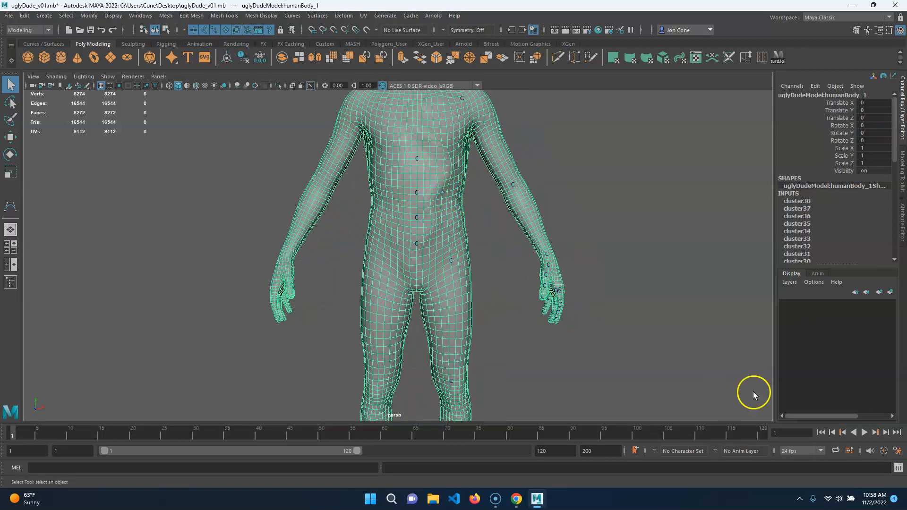
pyautogui.click(891, 292)
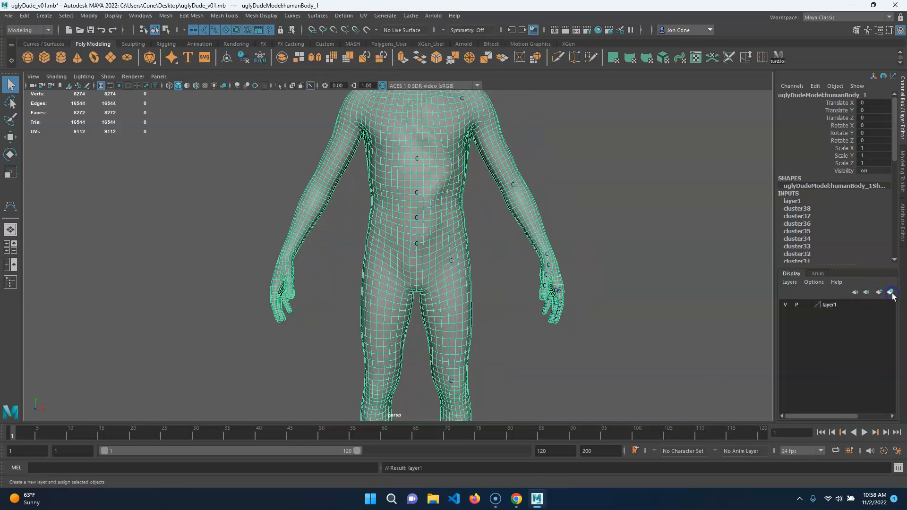
pyautogui.doubleClick(831, 307)
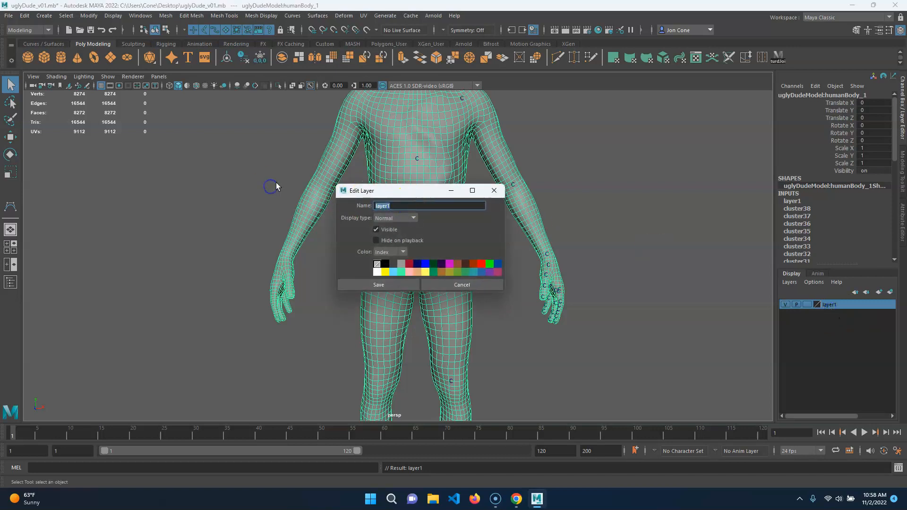
pyautogui.write('mesh')
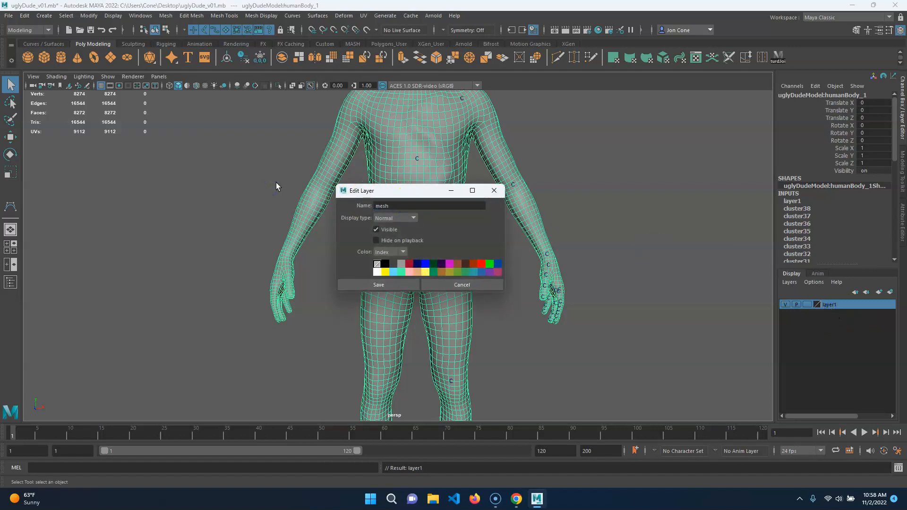
pyautogui.click(382, 285)
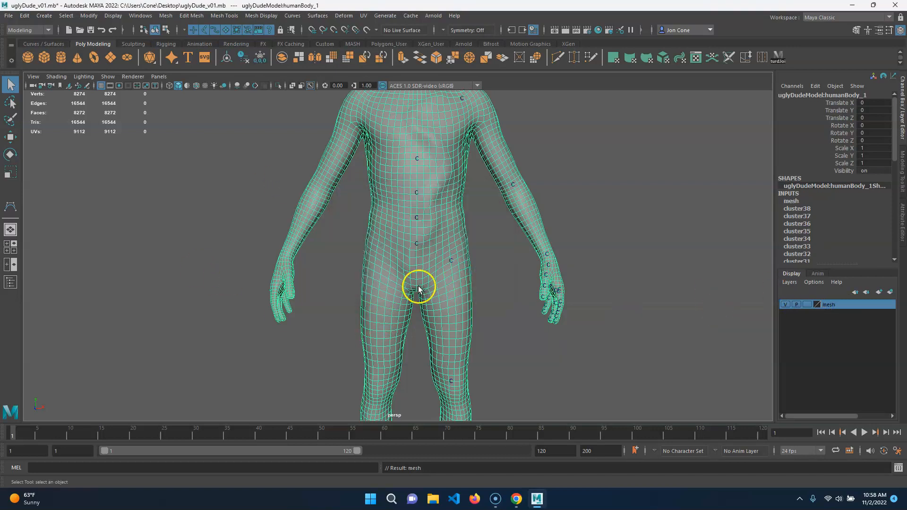
# Hide the mesh display layer to leave only the cluster handles in the viewport
pyautogui.click(785, 306)
pyautogui.click(422, 257)
pyautogui.keyDown('alt'); pyautogui.moveTo(422, 259); pyautogui.dragTo(459, 270); pyautogui.keyUp('alt')
pyautogui.keyDown('alt'); pyautogui.moveTo(309, 275); pyautogui.dragTo(310, 274, button='right'); pyautogui.keyUp('alt')
pyautogui.keyDown('alt'); pyautogui.moveTo(310, 275); pyautogui.dragTo(361, 335); pyautogui.keyUp('alt')
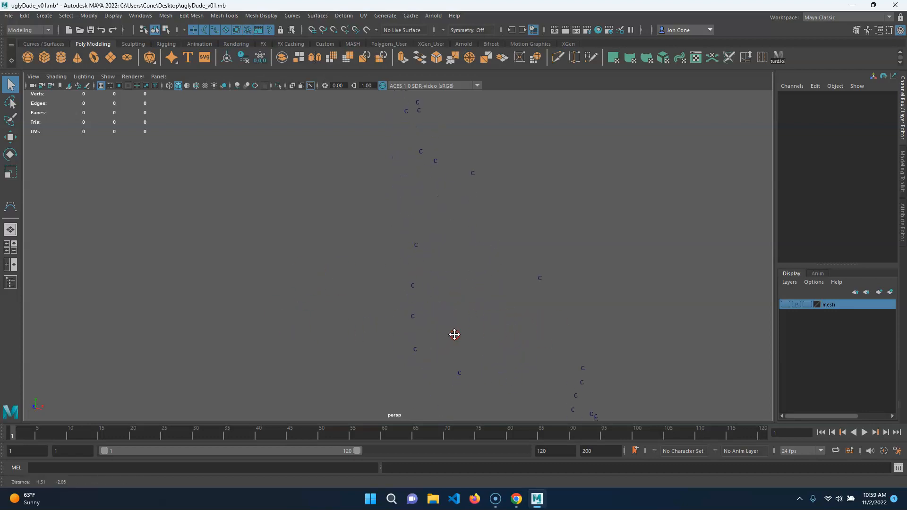
pyautogui.keyDown('alt'); pyautogui.moveTo(331, 297); pyautogui.dragTo(385, 286); pyautogui.keyUp('alt')
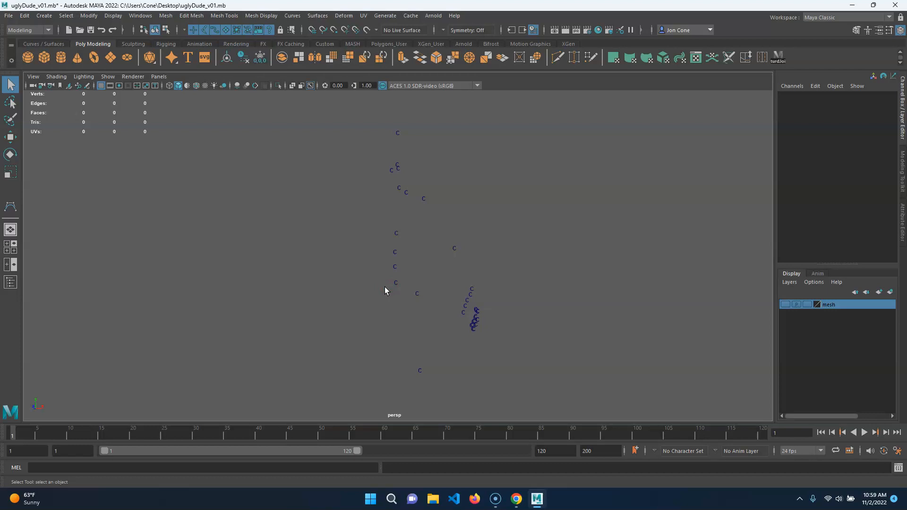